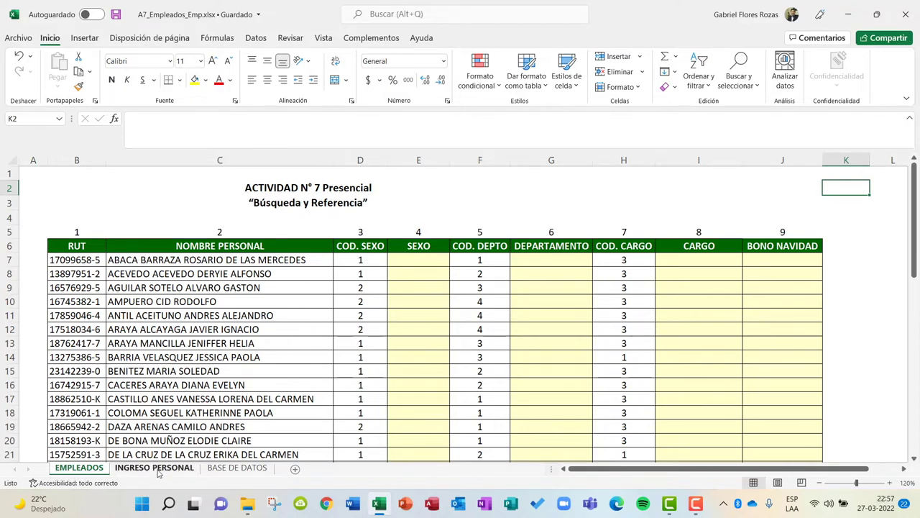
Step: Compare the EMPLEADOS table with the BASE DE DATOS lookup tables by switching between sheets
{"action": "left_click", "coordinate": [163, 468]}
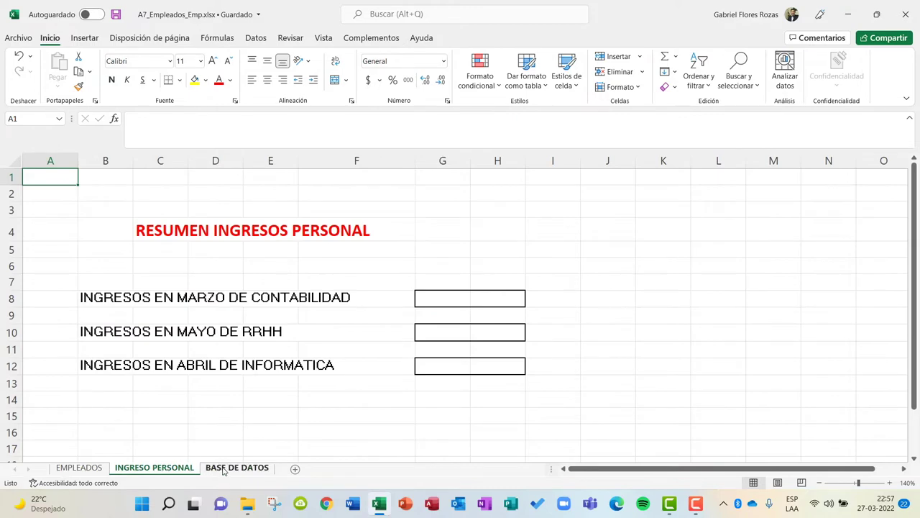
{"action": "left_click", "coordinate": [227, 469]}
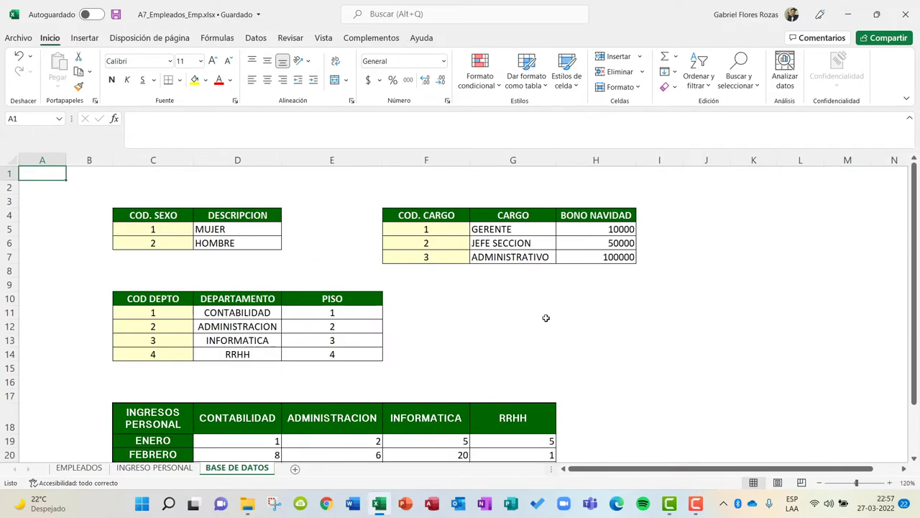
{"action": "left_click", "coordinate": [74, 468]}
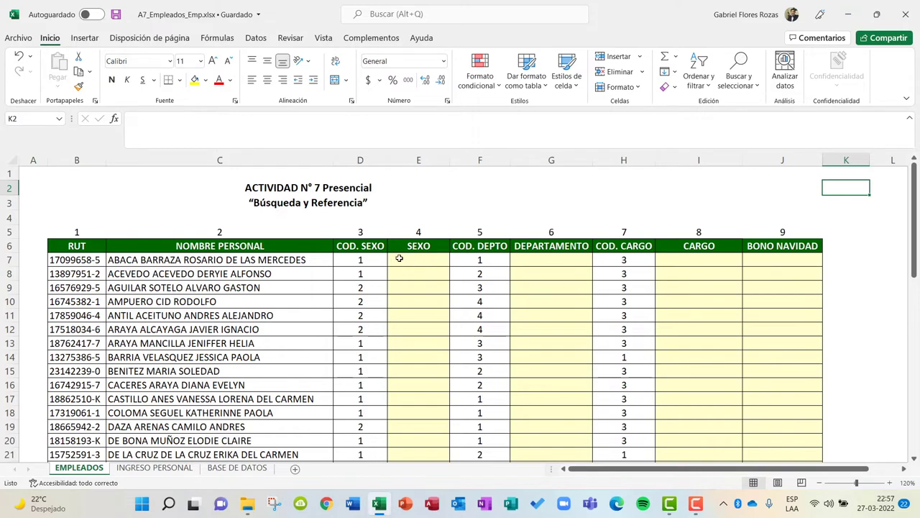
{"action": "left_click", "coordinate": [237, 468]}
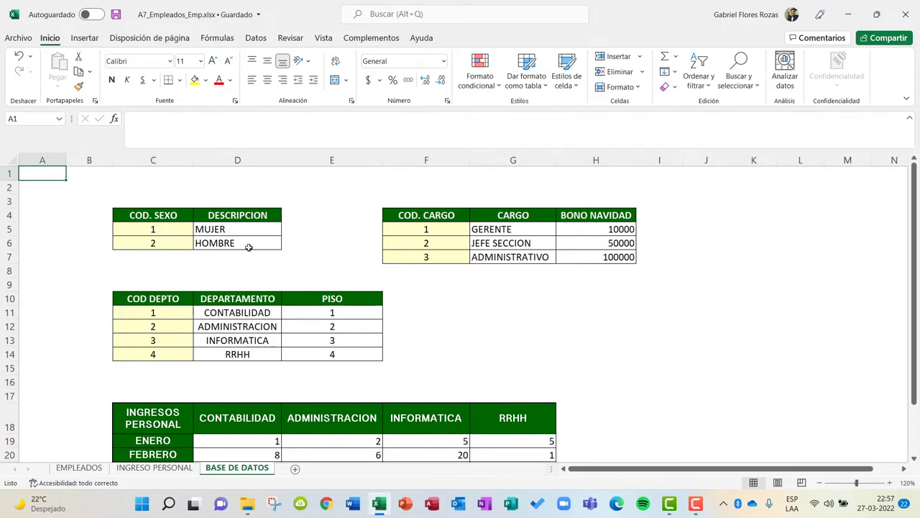
{"action": "left_click", "coordinate": [69, 468]}
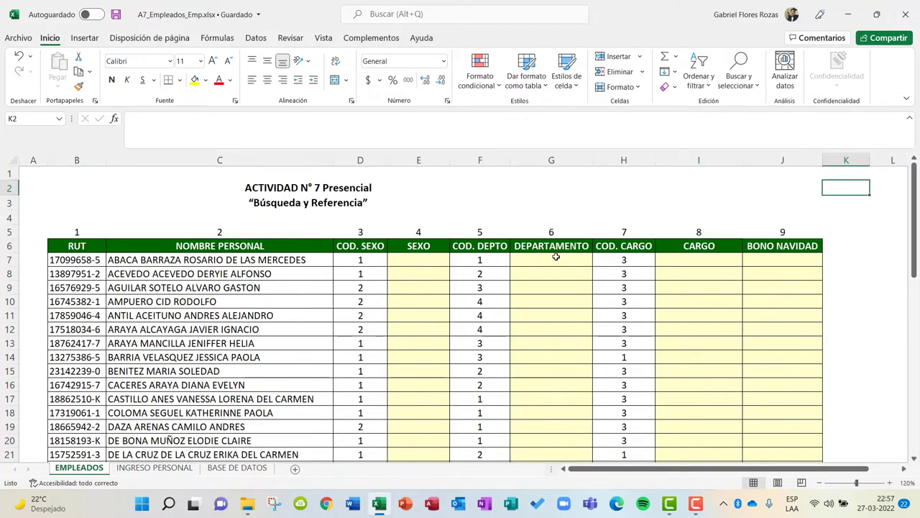
{"action": "left_click", "coordinate": [210, 468]}
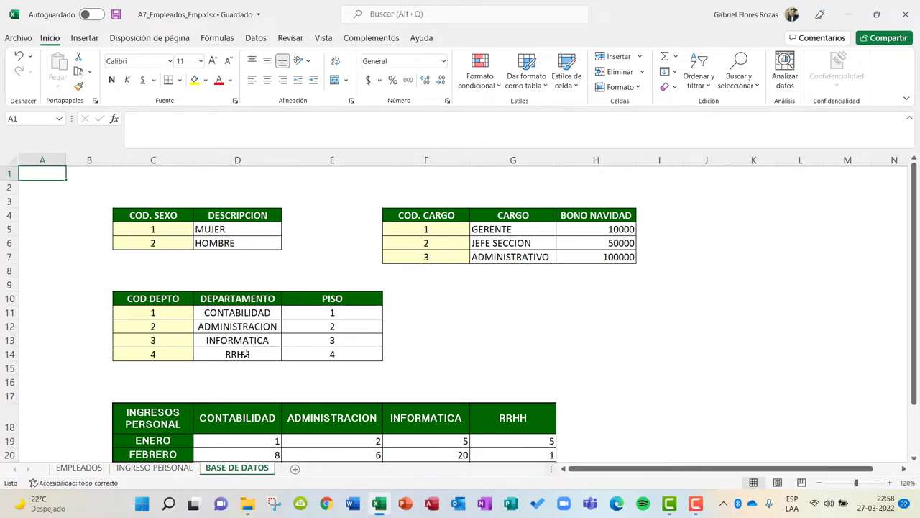
{"action": "left_click", "coordinate": [79, 467]}
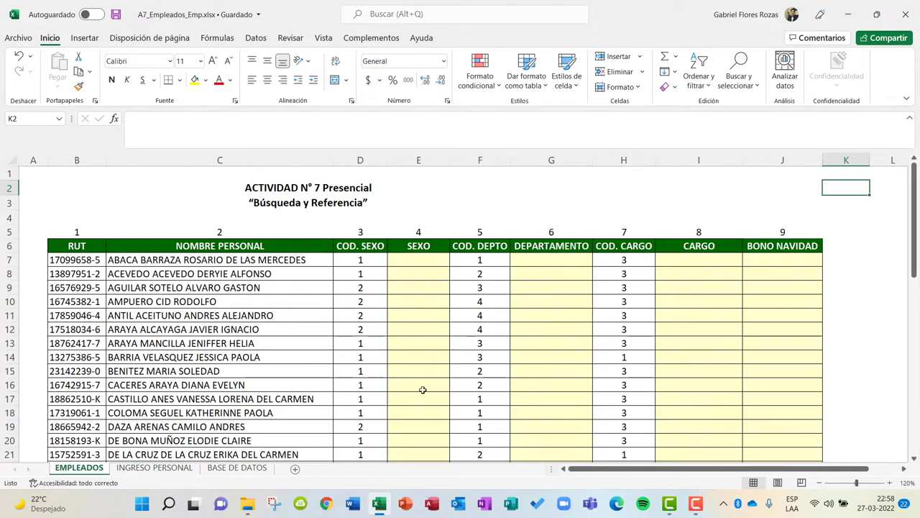
{"action": "left_click", "coordinate": [233, 468]}
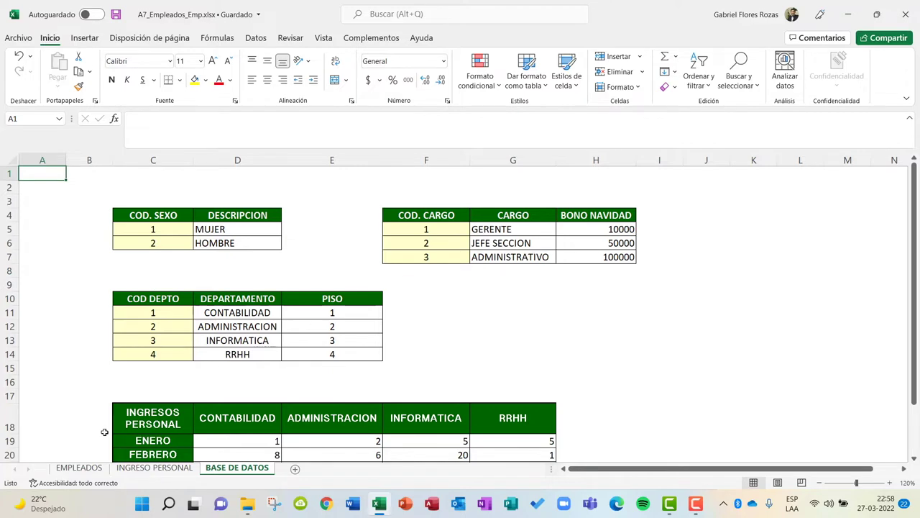
{"action": "left_click", "coordinate": [73, 471]}
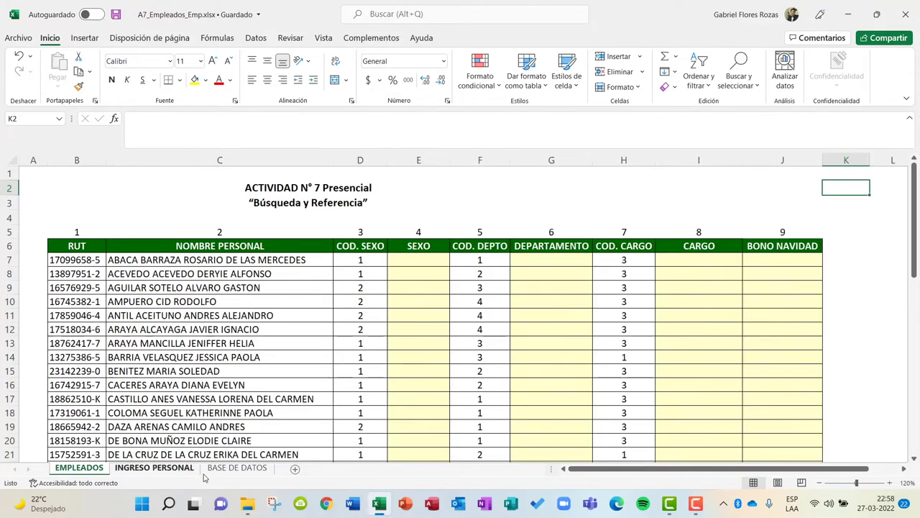
{"action": "left_click", "coordinate": [242, 470]}
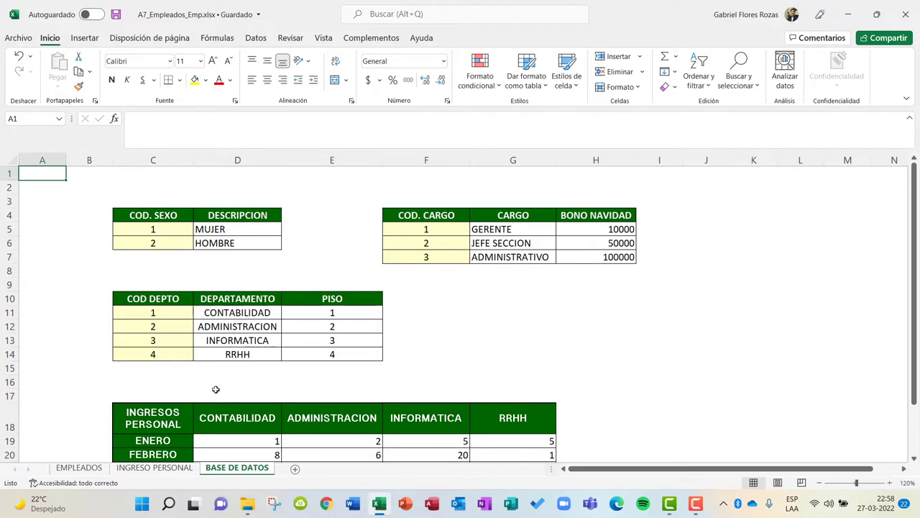
{"action": "left_click", "coordinate": [79, 467]}
Step: Select E7, the first SEXO cell, after rechecking the BASE DE DATOS sex codes
{"action": "scroll", "coordinate": [392, 285], "scroll_direction": "down", "scroll_amount": 6}
{"action": "scroll", "coordinate": [393, 285], "scroll_direction": "down", "scroll_amount": 8}
{"action": "scroll", "coordinate": [392, 286], "scroll_direction": "up", "scroll_amount": 7}
{"action": "scroll", "coordinate": [392, 286], "scroll_direction": "up", "scroll_amount": 7}
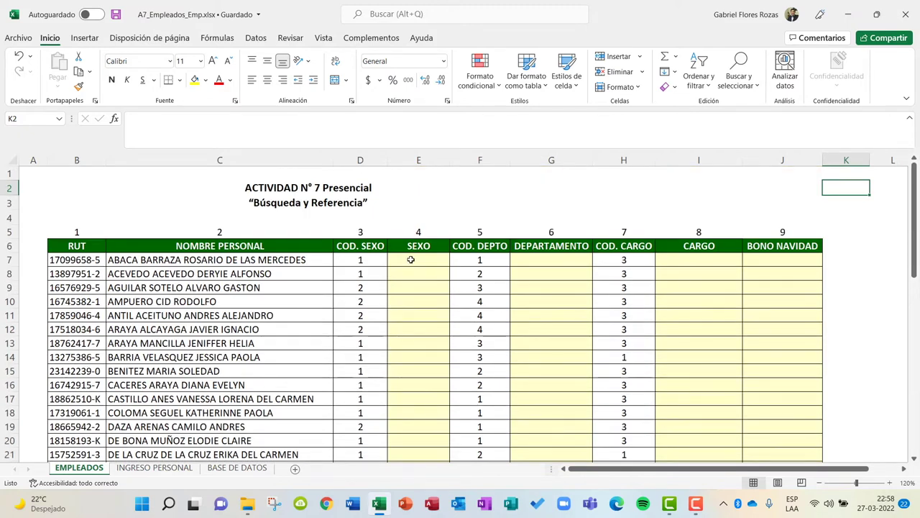
{"action": "left_click", "coordinate": [411, 260]}
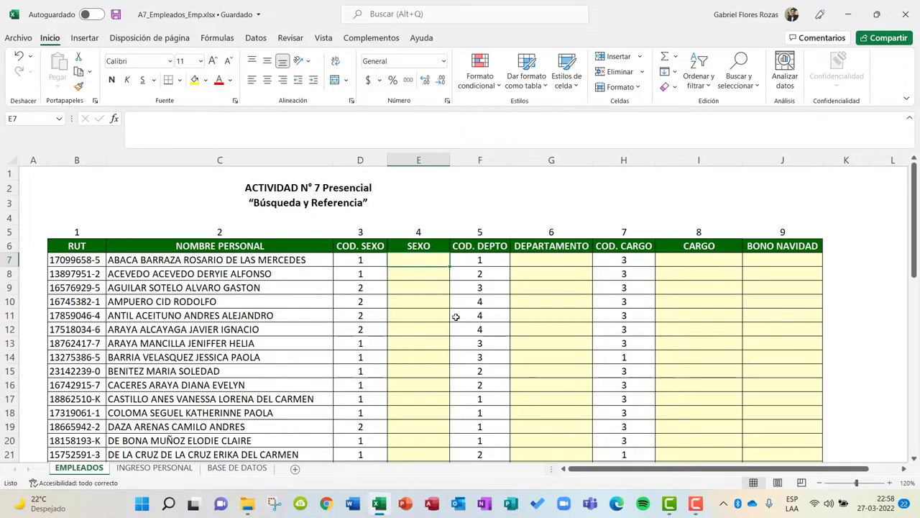
{"action": "left_click", "coordinate": [242, 468]}
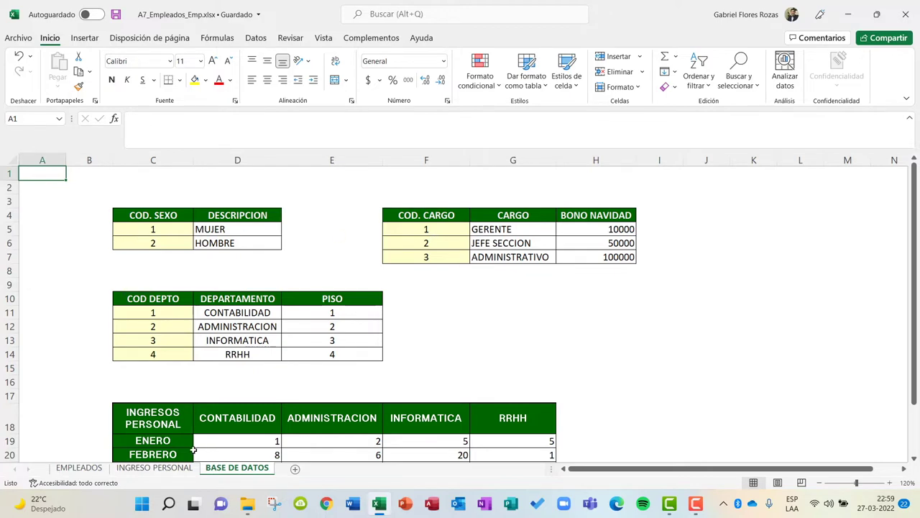
{"action": "left_click", "coordinate": [73, 469]}
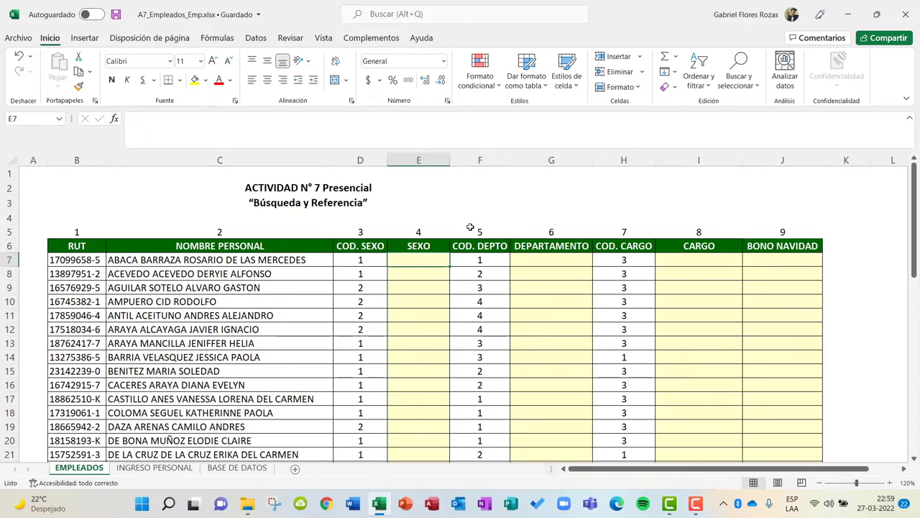
Step: Enter =BUSCARV(D7; in E7, using D7's sex code as the lookup value
{"action": "type", "text": "="}
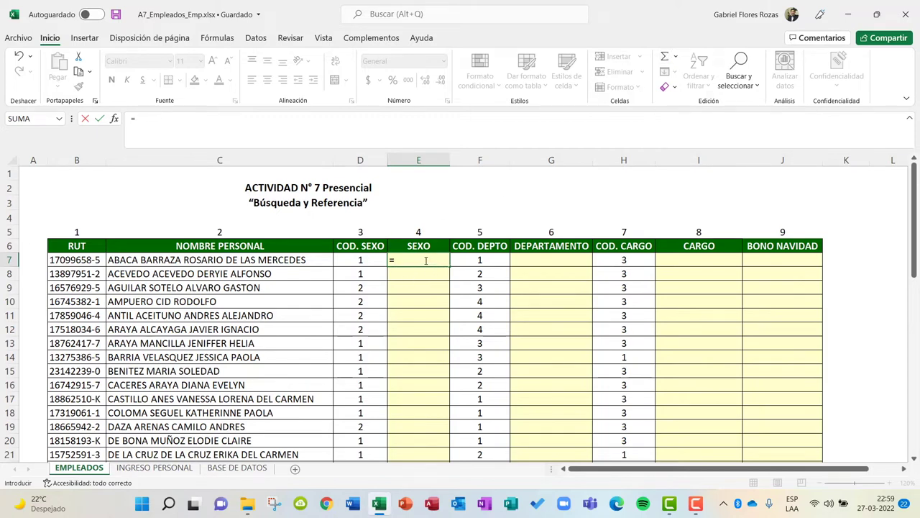
{"action": "type", "text": "BUSCARV"}
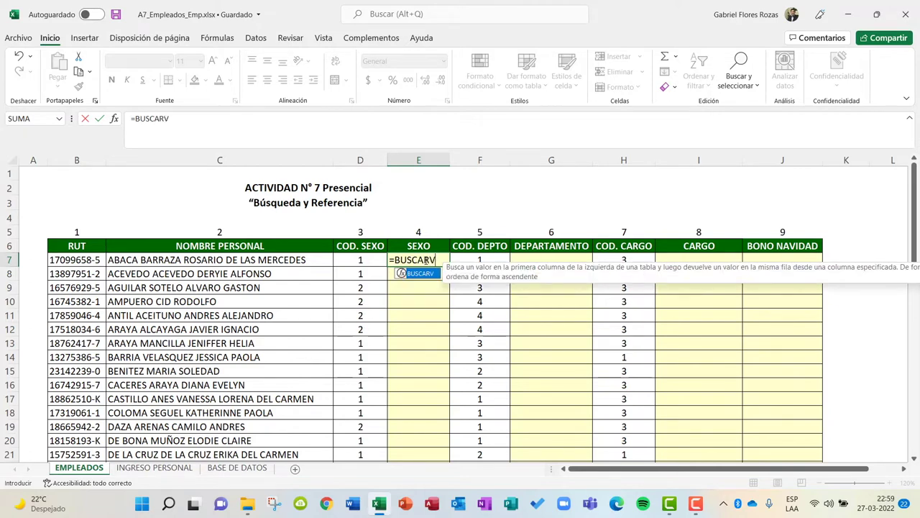
{"action": "type", "text": "("}
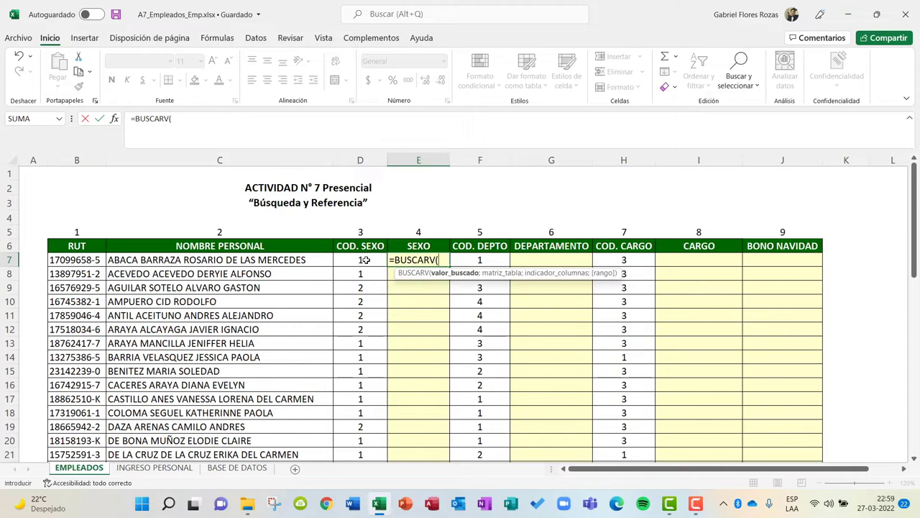
{"action": "left_click", "coordinate": [365, 260]}
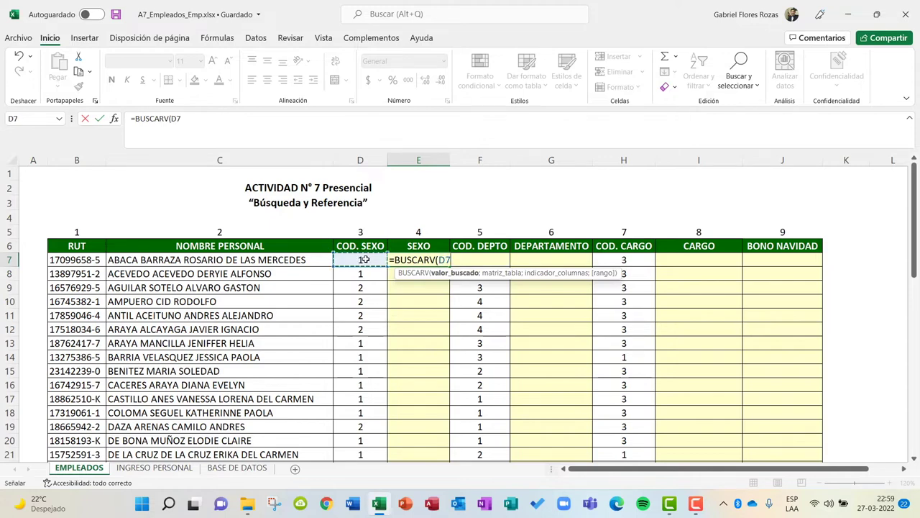
{"action": "type", "text": ";"}
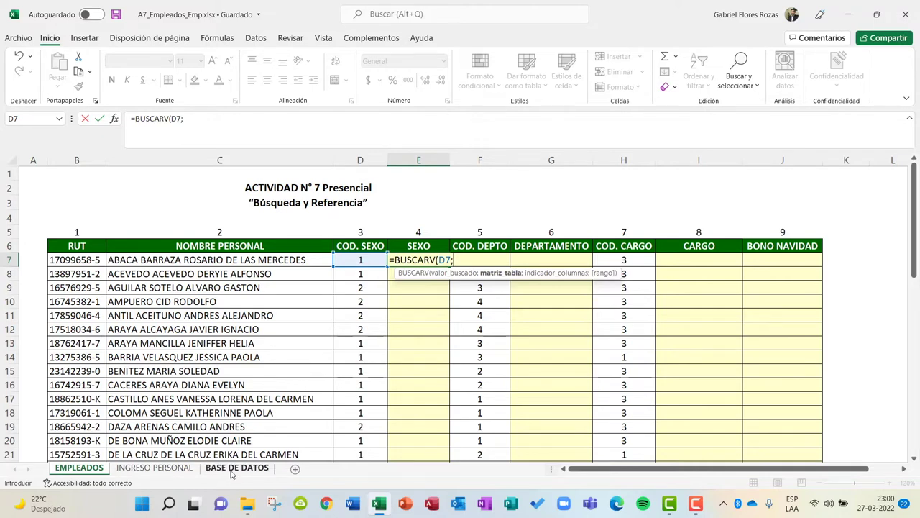
Step: Finish E7 as =BUSCARV(D7;'BASE DE DATOS'!C4:D6;2;0) so it returns MUJER
{"action": "left_click", "coordinate": [232, 469]}
{"action": "left_click_drag", "start_coordinate": [150, 213], "coordinate": [238, 248]}
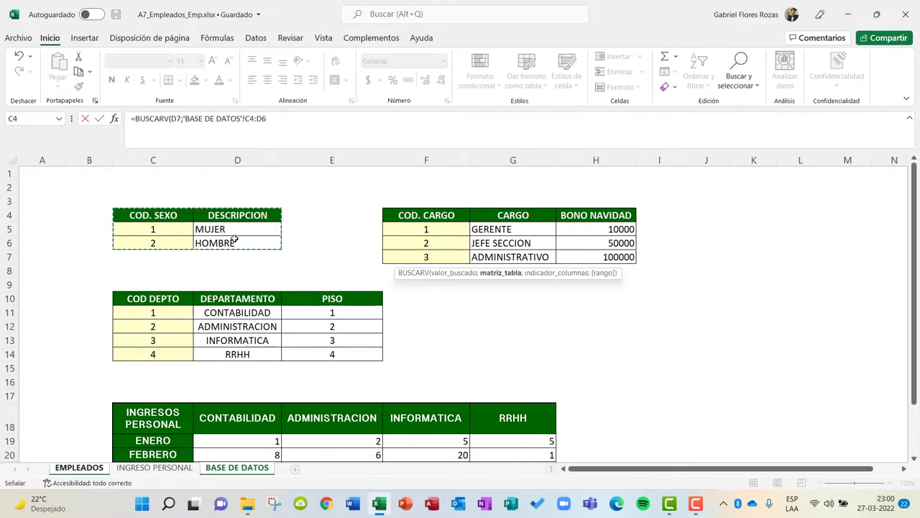
{"action": "left_click", "coordinate": [281, 118]}
{"action": "type", "text": ";"}
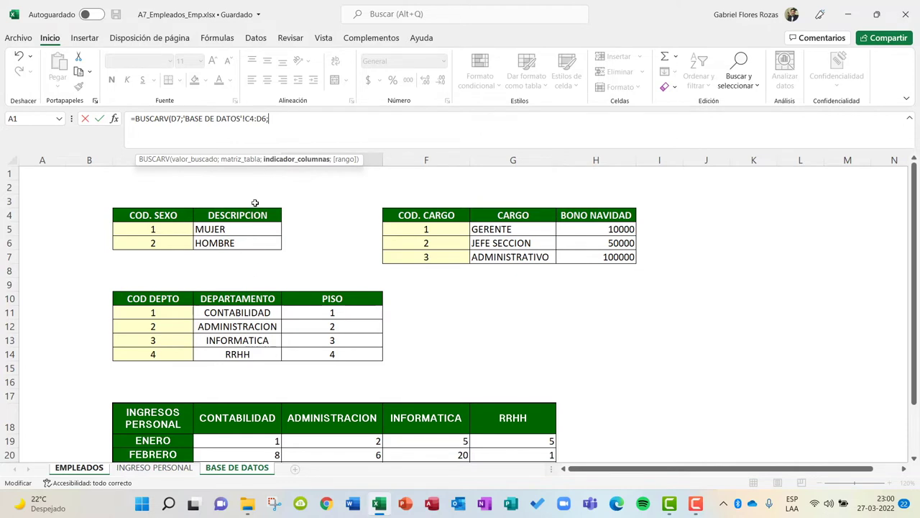
{"action": "type", "text": "2"}
{"action": "type", "text": ";"}
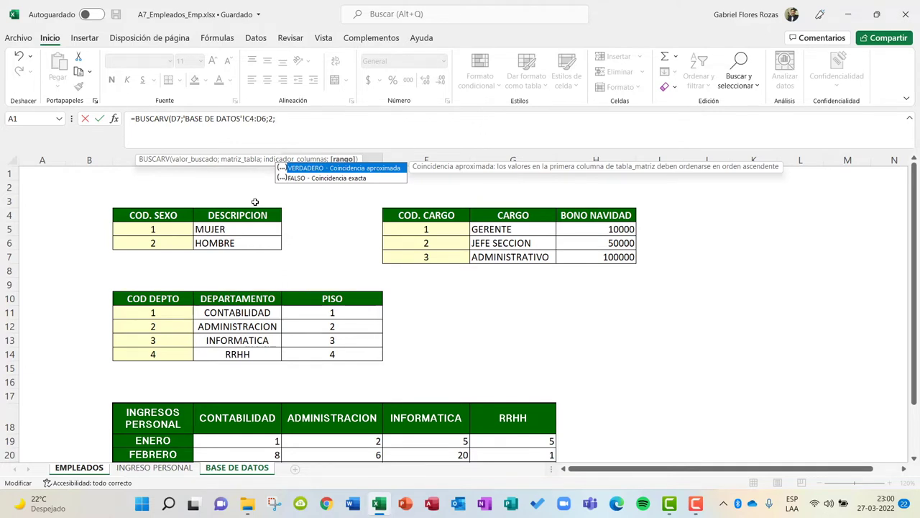
{"action": "type", "text": "0"}
{"action": "type", "text": ")"}
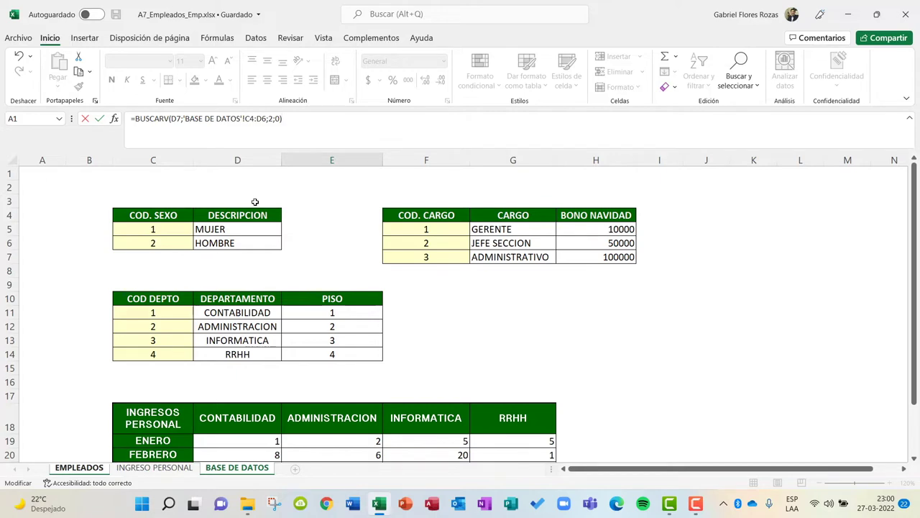
{"action": "key", "text": "Return"}
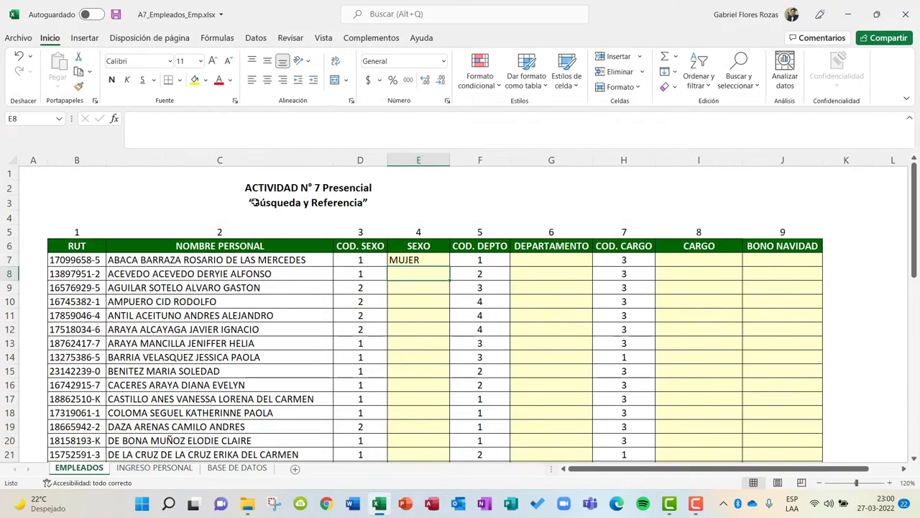
{"action": "left_click", "coordinate": [410, 260]}
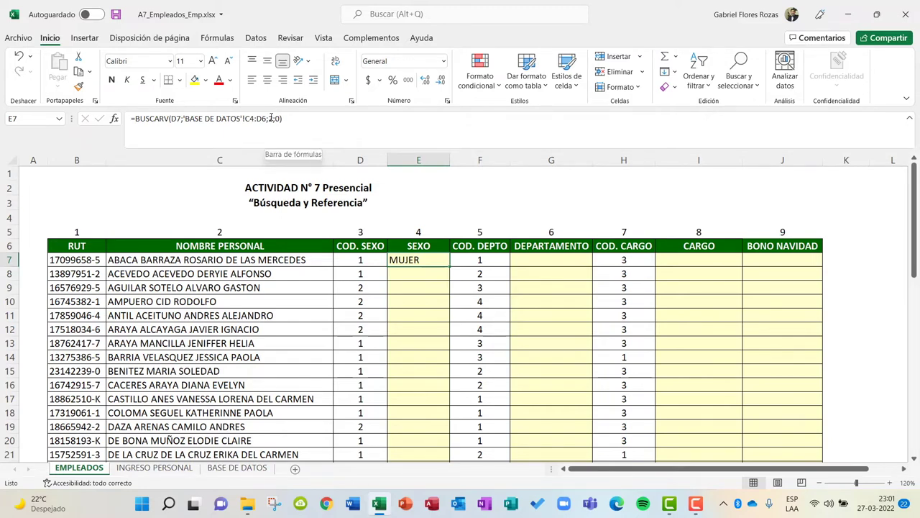
Step: Set E7's column index to 2, fill it down SEXO, and move BASE DE DATOS after EMPLEADOS
{"action": "double_click", "coordinate": [271, 118]}
{"action": "type", "text": "2"}
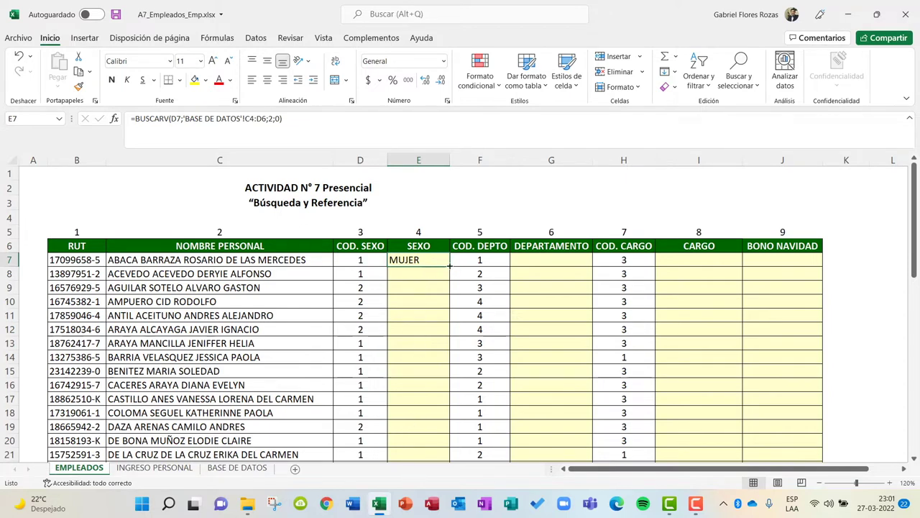
{"action": "double_click", "coordinate": [449, 266]}
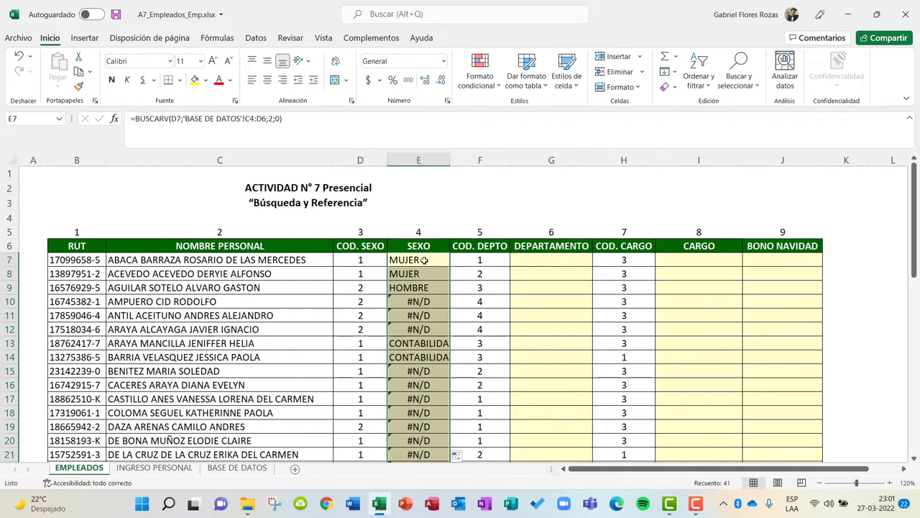
{"action": "left_click", "coordinate": [414, 263]}
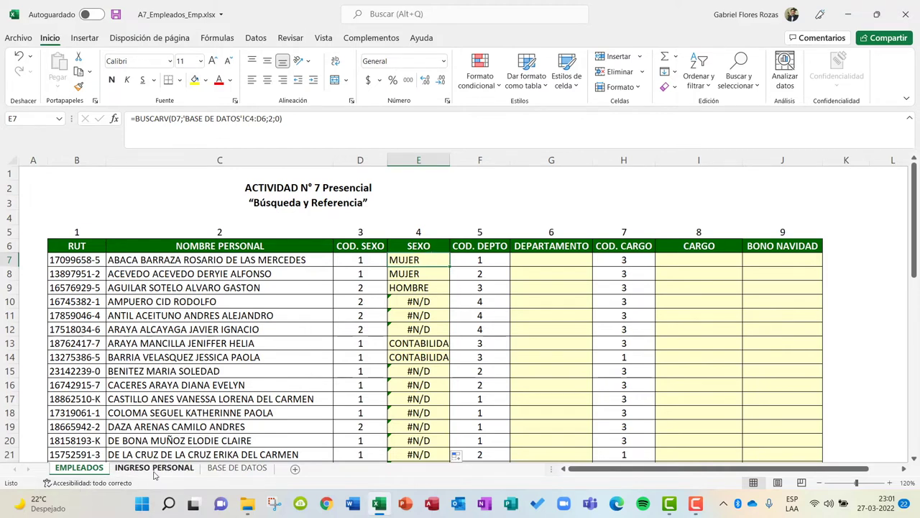
{"action": "left_click_drag", "start_coordinate": [209, 474], "coordinate": [115, 277]}
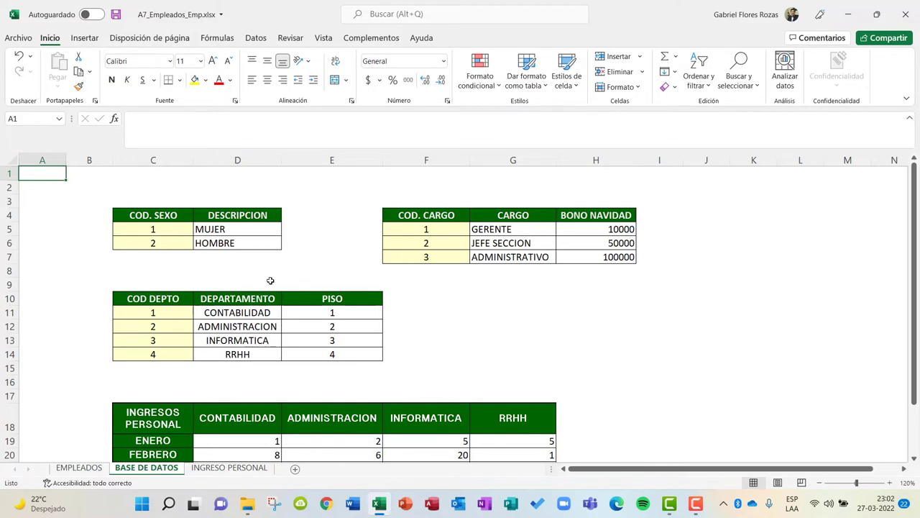
Step: Select cell D9 on BASE DE DATOS, then return to the EMPLEADOS sheet
{"action": "left_click", "coordinate": [270, 280]}
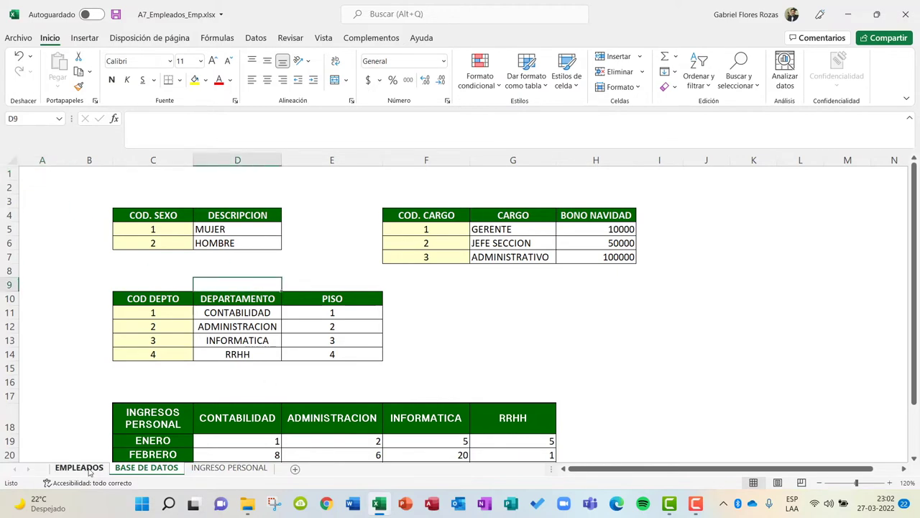
{"action": "left_click", "coordinate": [89, 472]}
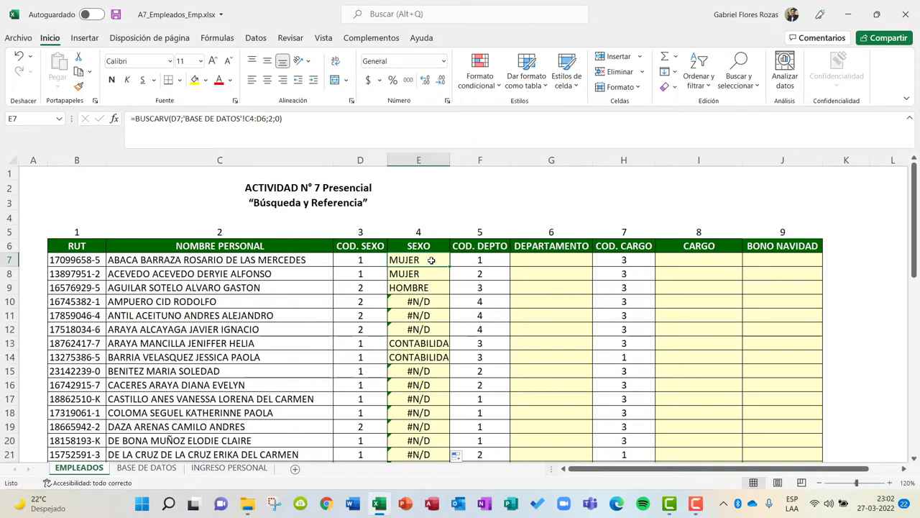
Step: Change E7's lookup range to absolute 'BASE DE DATOS'!$C$4:$D$6, still returning MUJER
{"action": "left_click", "coordinate": [245, 119]}
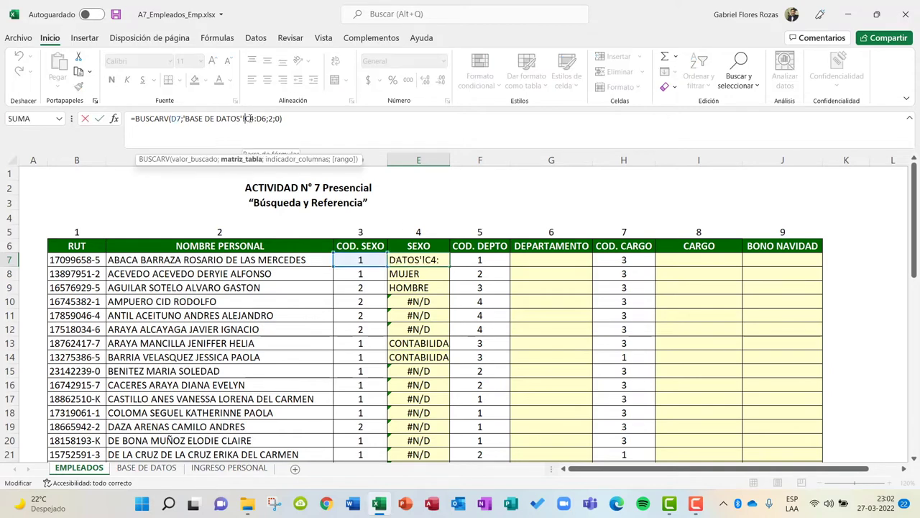
{"action": "type", "text": "$"}
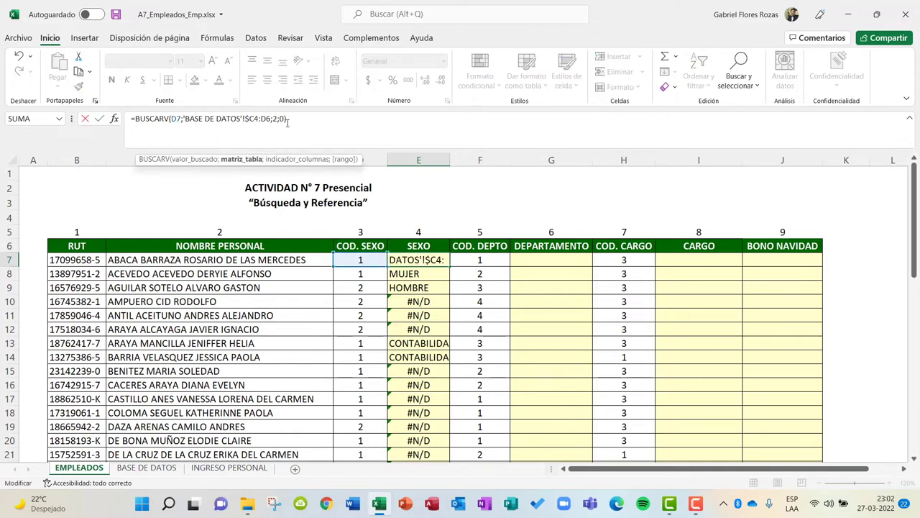
{"action": "key", "text": "Right"}
{"action": "type", "text": "$"}
{"action": "key", "text": "Right"}
{"action": "type", "text": "$"}
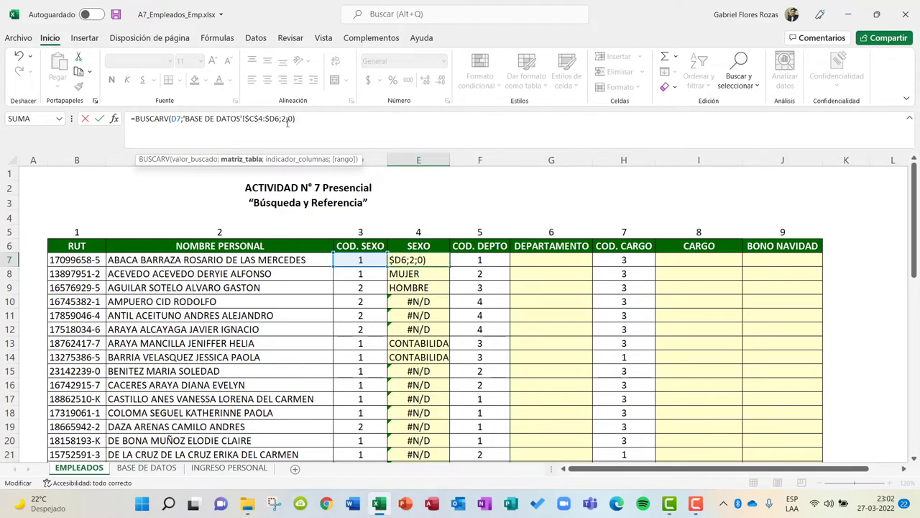
{"action": "key", "text": "Right"}
{"action": "type", "text": "$"}
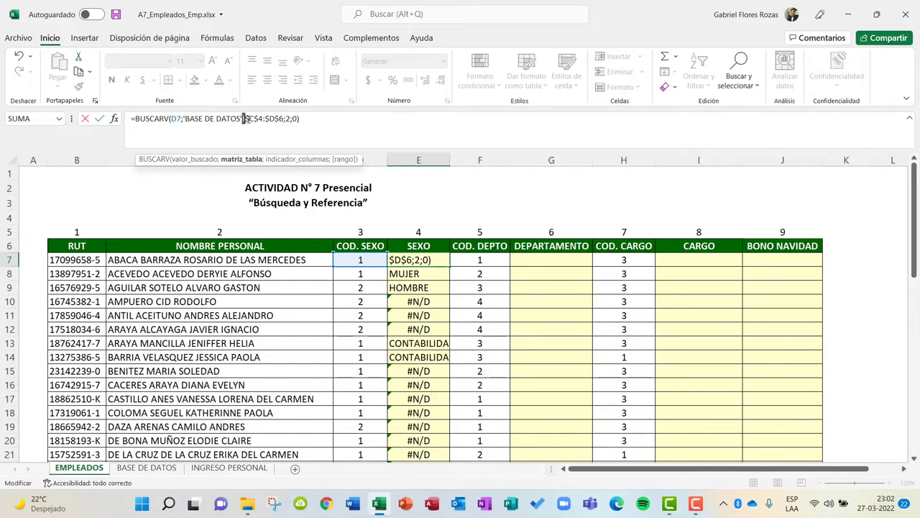
{"action": "left_click_drag", "start_coordinate": [243, 119], "coordinate": [284, 118]}
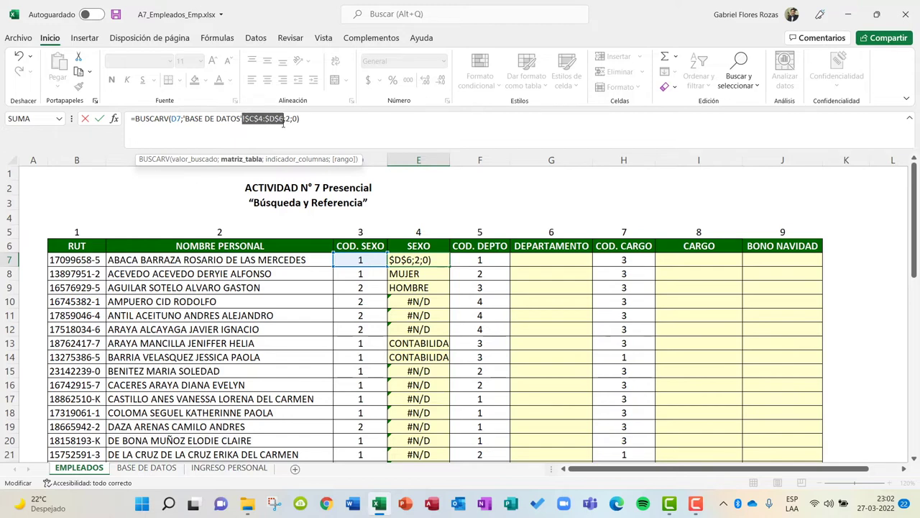
{"action": "left_click", "coordinate": [300, 119]}
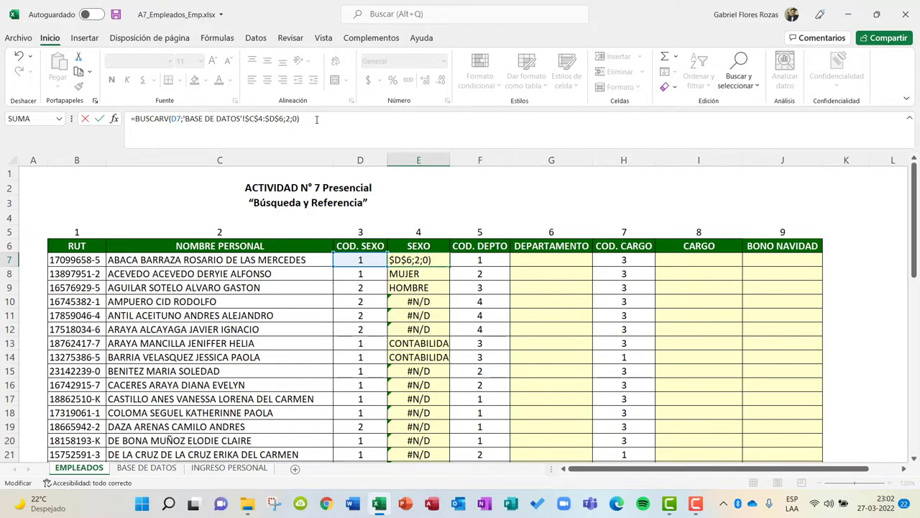
{"action": "key", "text": "Return"}
{"action": "left_click", "coordinate": [437, 261]}
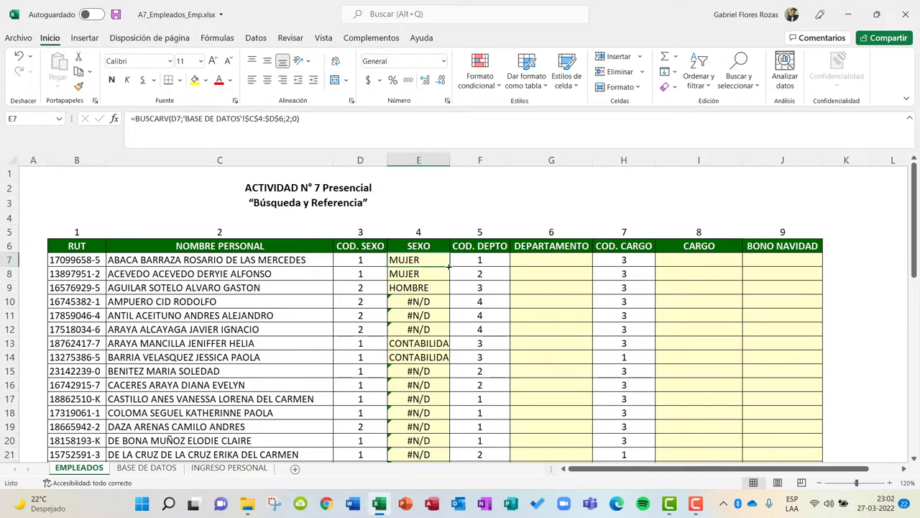
Step: Fill E7's lookup down the SEXO column, then delete the results and reselect E7
{"action": "double_click", "coordinate": [448, 267]}
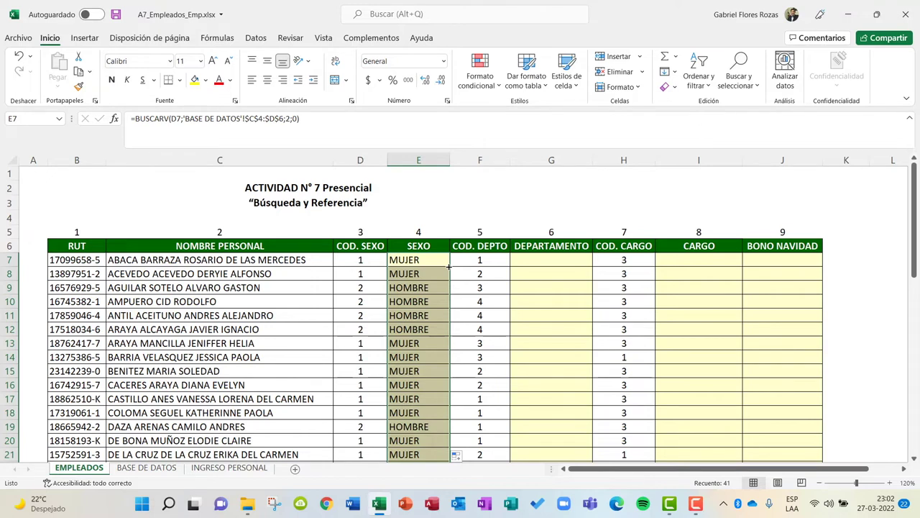
{"action": "key", "text": "Delete"}
{"action": "left_click", "coordinate": [416, 311]}
{"action": "left_click", "coordinate": [426, 260]}
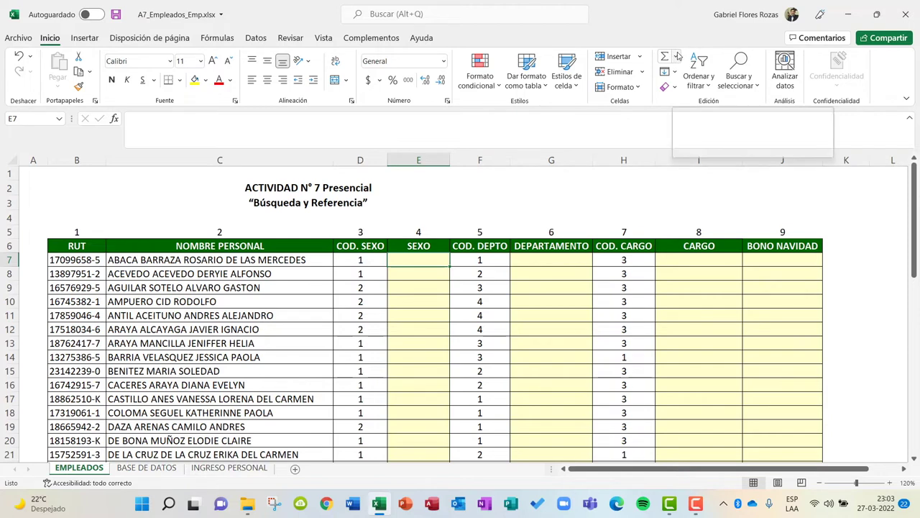
Step: Insert BUSCARV into E7 through More Functions, from the Búsqueda y referencia category
{"action": "left_click", "coordinate": [679, 59]}
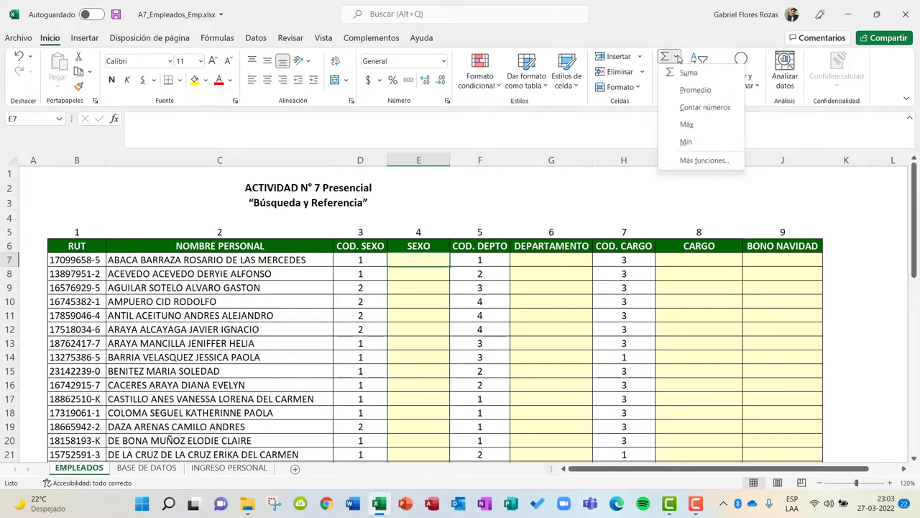
{"action": "left_click", "coordinate": [704, 160]}
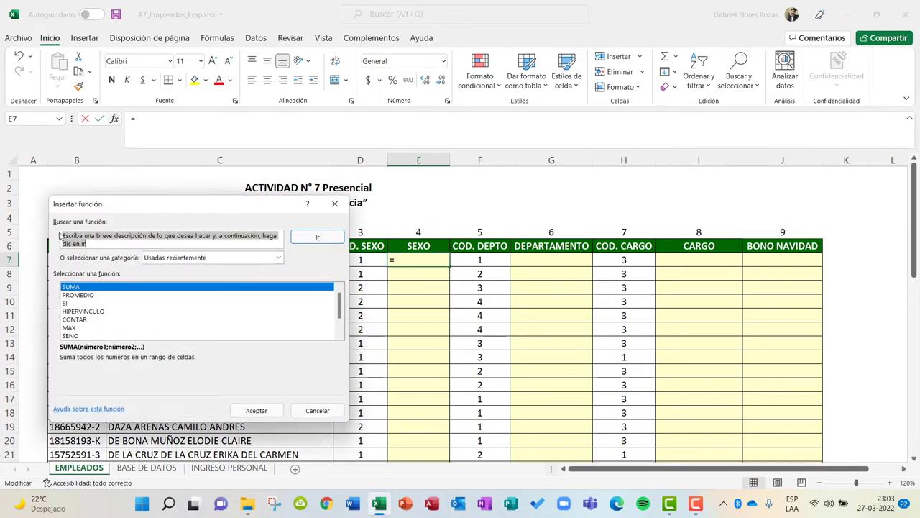
{"action": "left_click", "coordinate": [100, 241]}
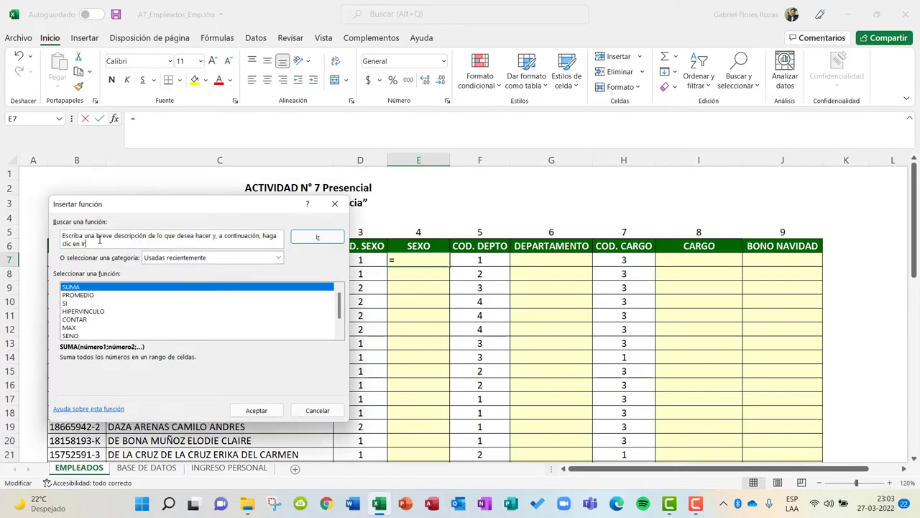
{"action": "left_click_drag", "start_coordinate": [96, 241], "coordinate": [55, 223]}
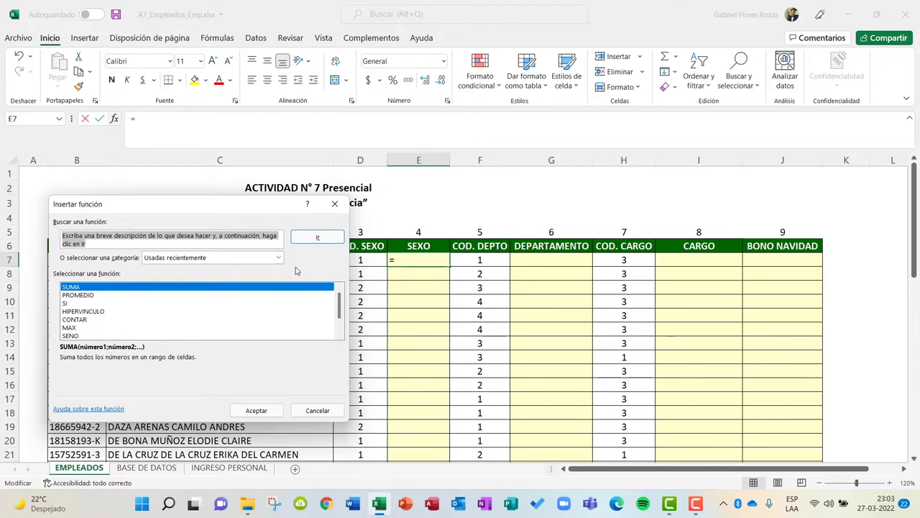
{"action": "left_click", "coordinate": [279, 258]}
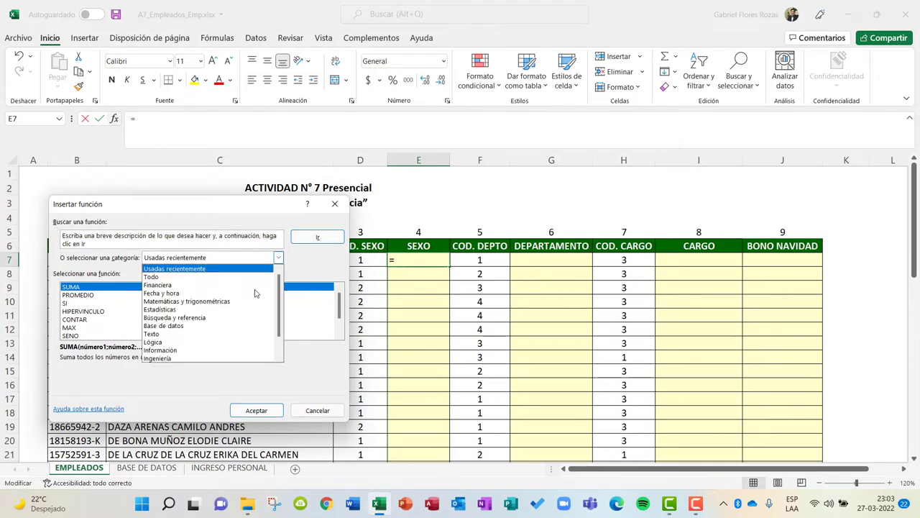
{"action": "left_click", "coordinate": [201, 321]}
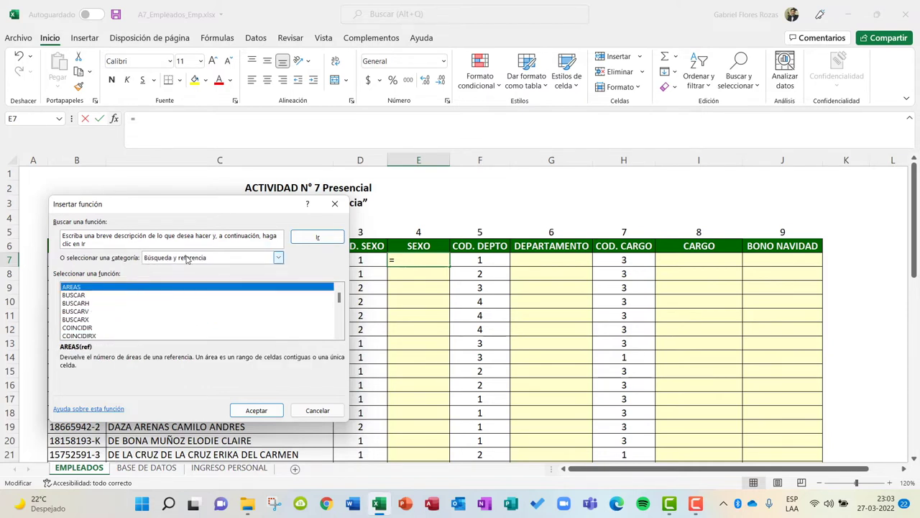
{"action": "left_click", "coordinate": [85, 311]}
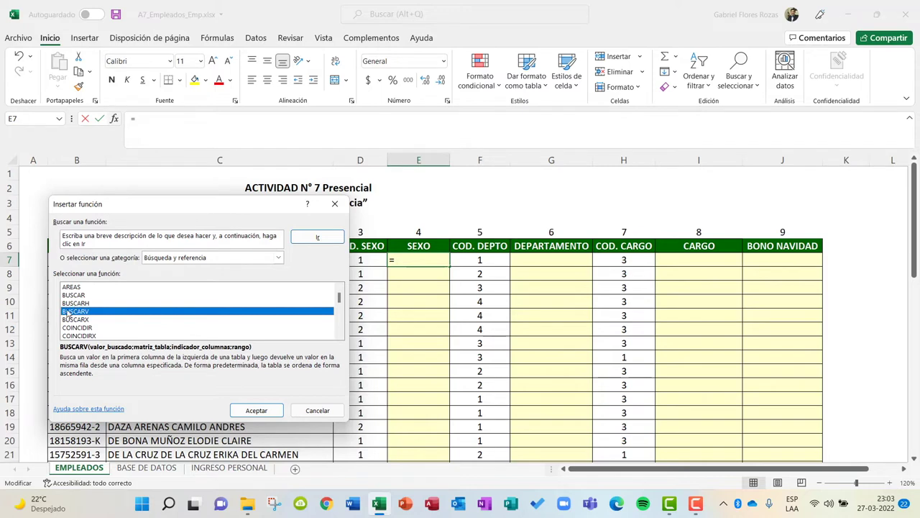
{"action": "mouse_move", "coordinate": [237, 207]}
{"action": "left_mouse_down"}
{"action": "mouse_move", "coordinate": [765, 182]}
{"action": "mouse_move", "coordinate": [762, 158]}
{"action": "left_mouse_up"}
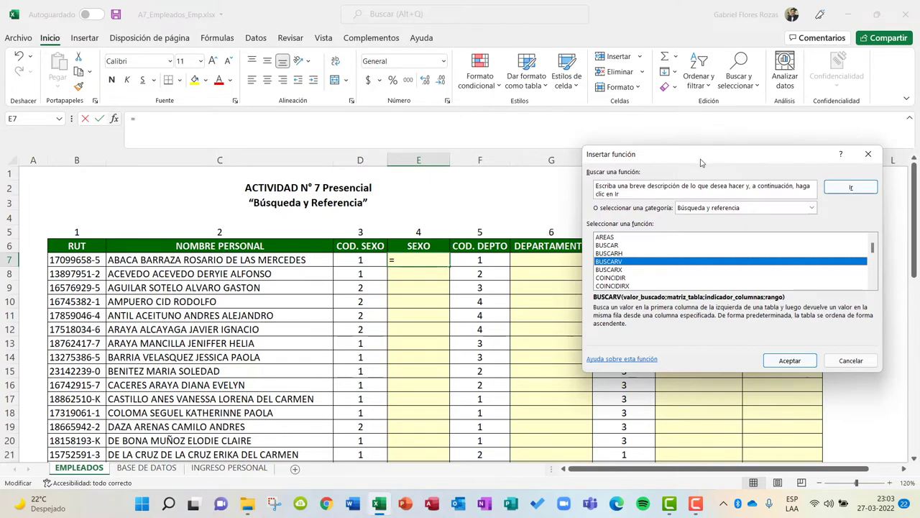
{"action": "left_click_drag", "start_coordinate": [702, 161], "coordinate": [657, 138]}
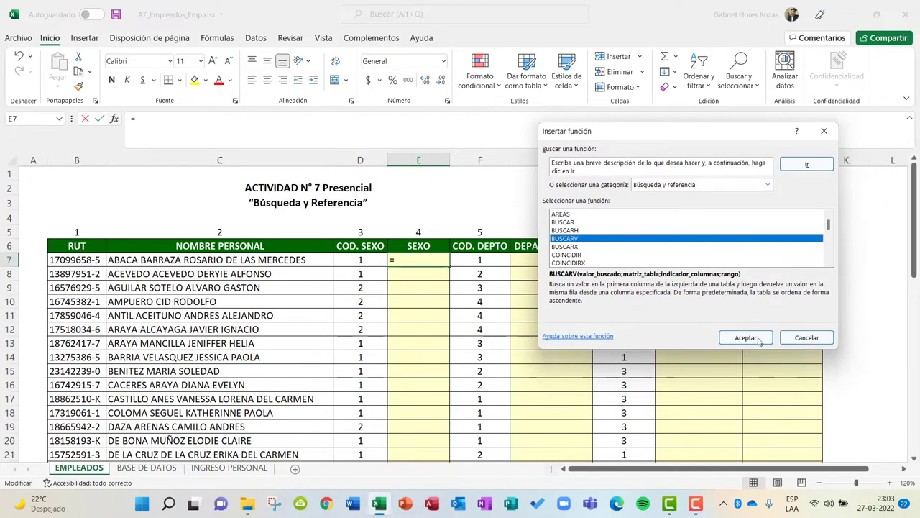
{"action": "left_click", "coordinate": [754, 338]}
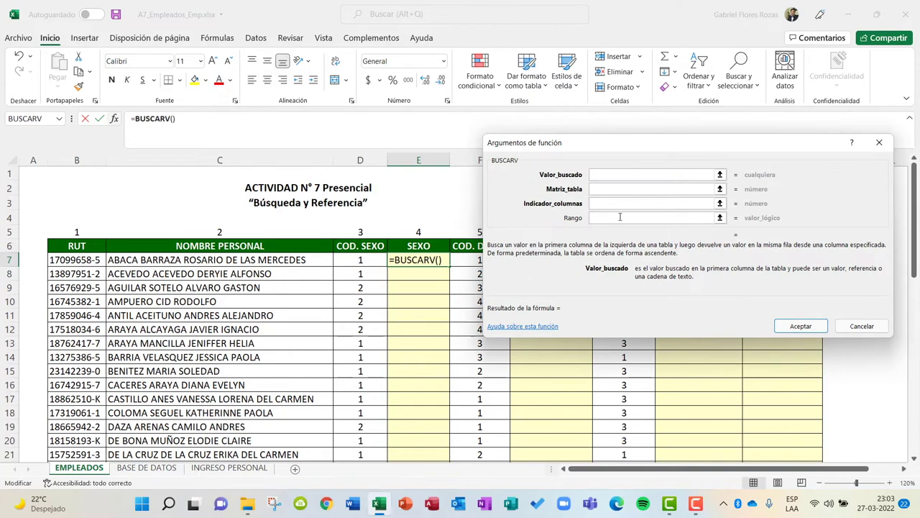
Step: Set BUSCARV's lookup value to D7 and its table to 'BASE DE DATOS'!C4:D6
{"action": "left_click_drag", "start_coordinate": [604, 145], "coordinate": [626, 120]}
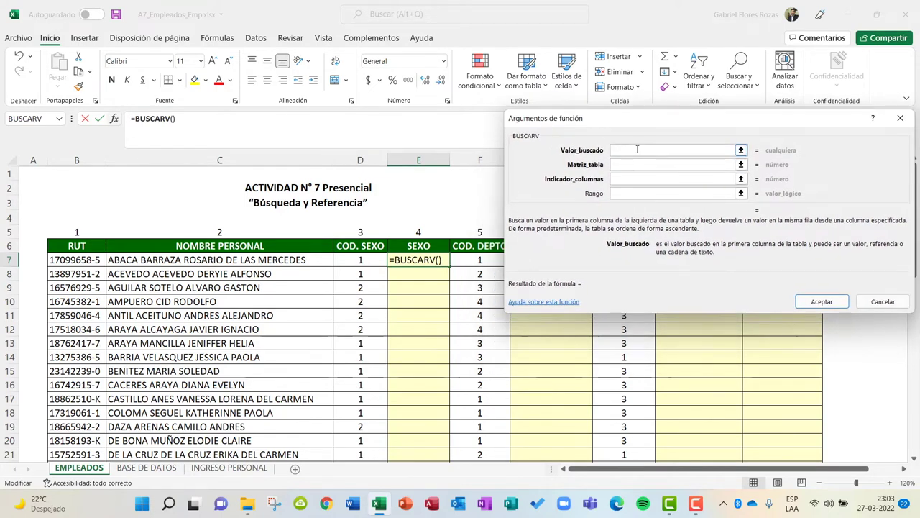
{"action": "left_click", "coordinate": [359, 260]}
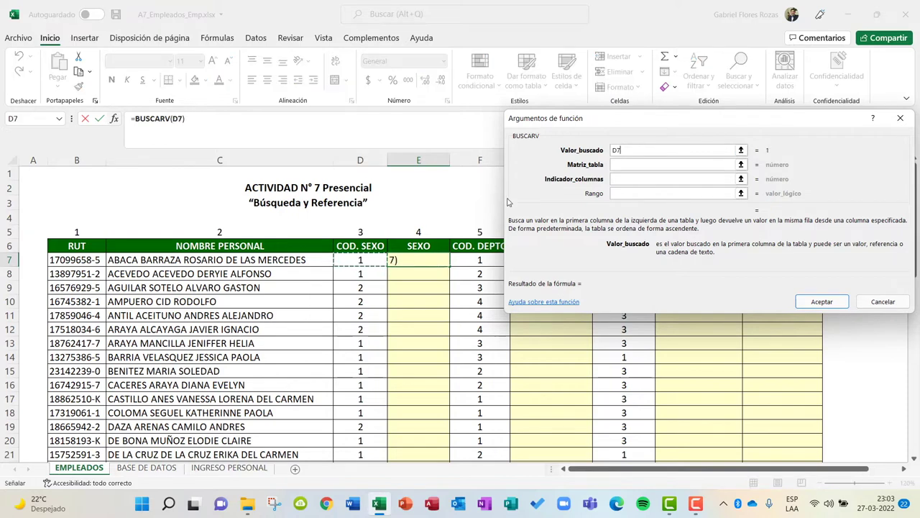
{"action": "left_click", "coordinate": [625, 164]}
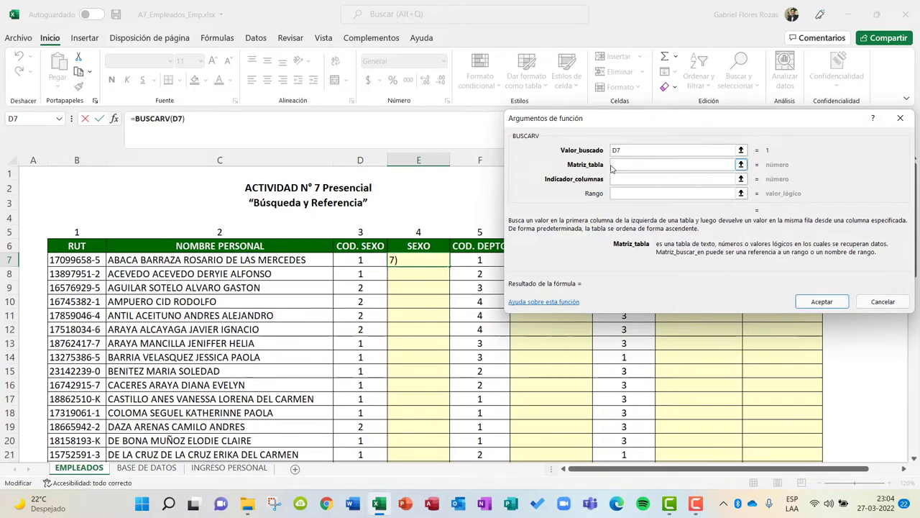
{"action": "left_click", "coordinate": [237, 468]}
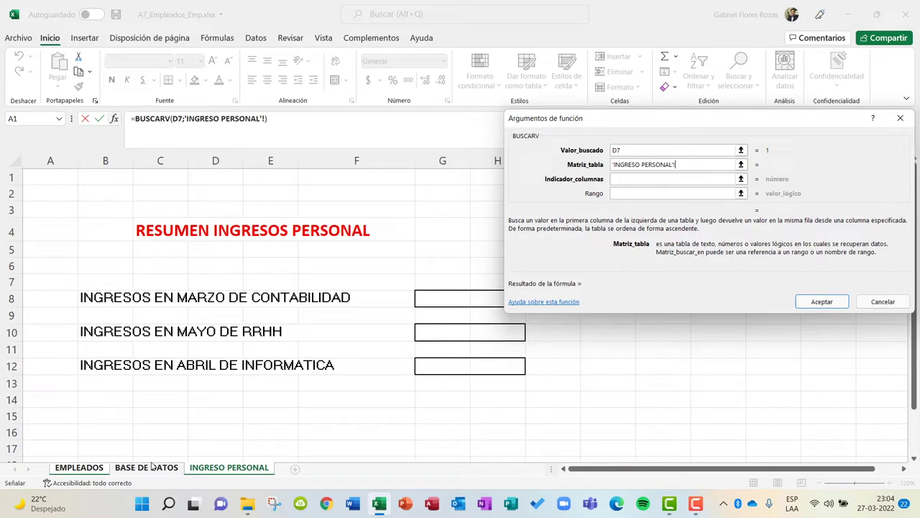
{"action": "left_click", "coordinate": [146, 468]}
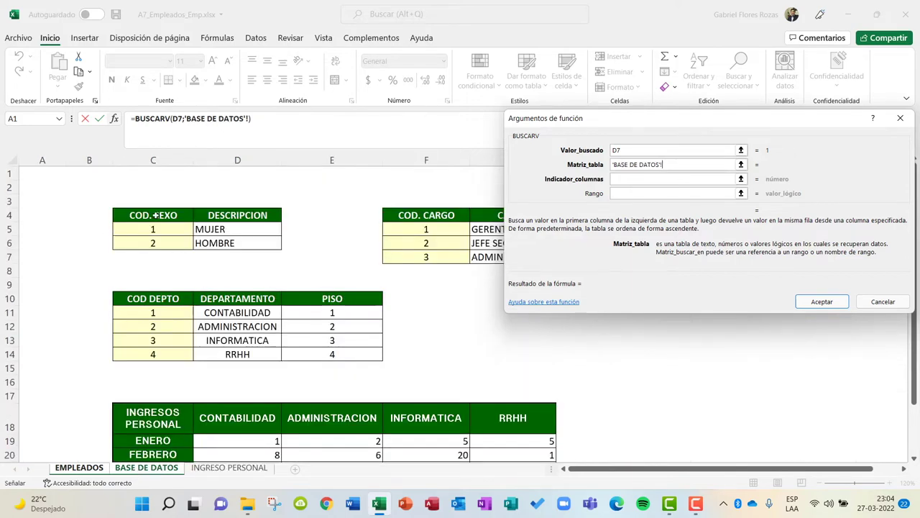
{"action": "mouse_move", "coordinate": [156, 215]}
{"action": "left_mouse_down"}
{"action": "mouse_move", "coordinate": [234, 228]}
{"action": "mouse_move", "coordinate": [246, 242]}
{"action": "left_mouse_up"}
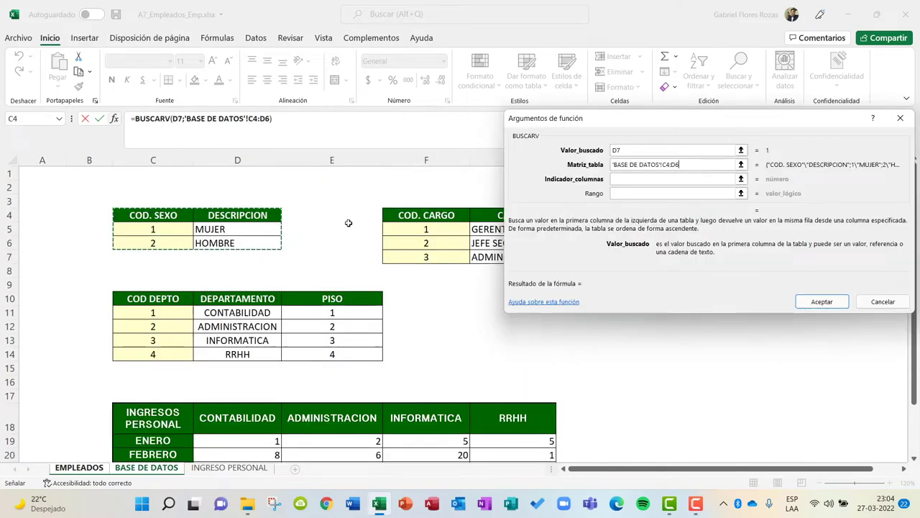
Step: Enter column index 2 and match type 0, then confirm so E7 shows MUJER
{"action": "left_click", "coordinate": [626, 180]}
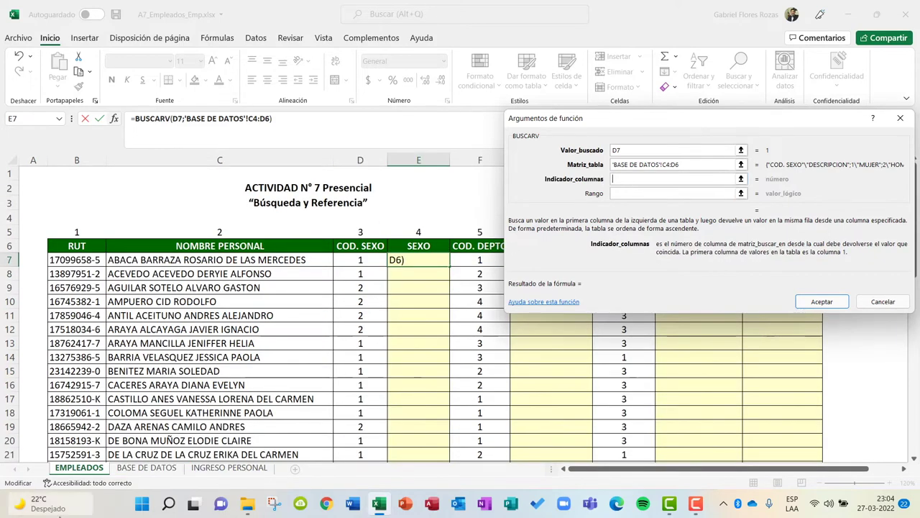
{"action": "left_click", "coordinate": [144, 468]}
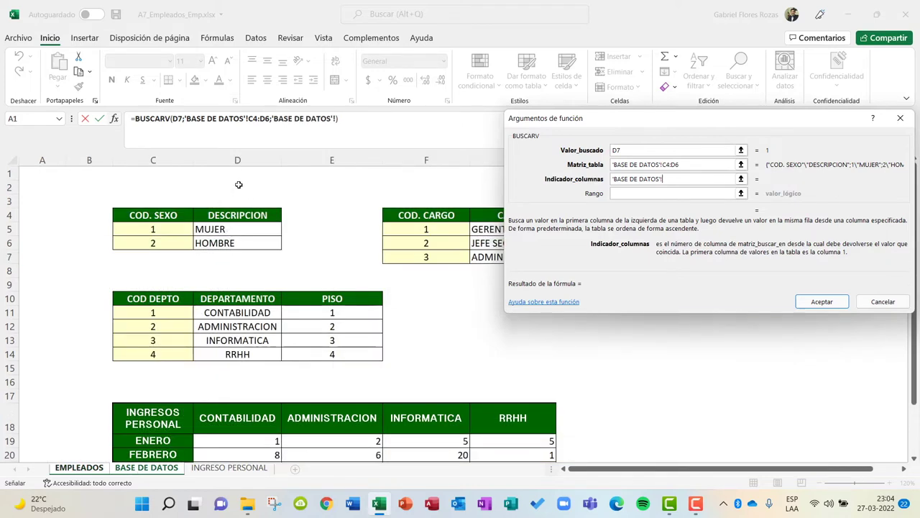
{"action": "left_click_drag", "start_coordinate": [672, 179], "coordinate": [594, 174]}
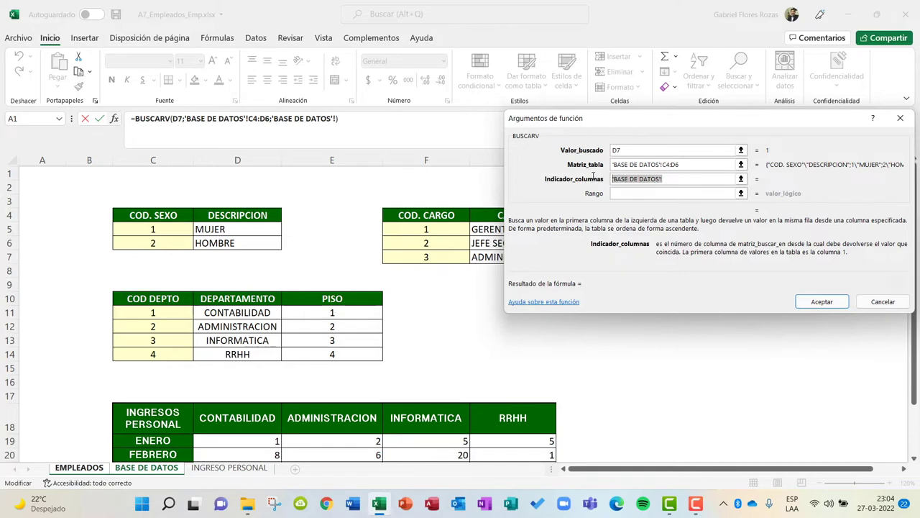
{"action": "type", "text": "2"}
{"action": "left_click", "coordinate": [614, 193]}
{"action": "left_click", "coordinate": [613, 193]}
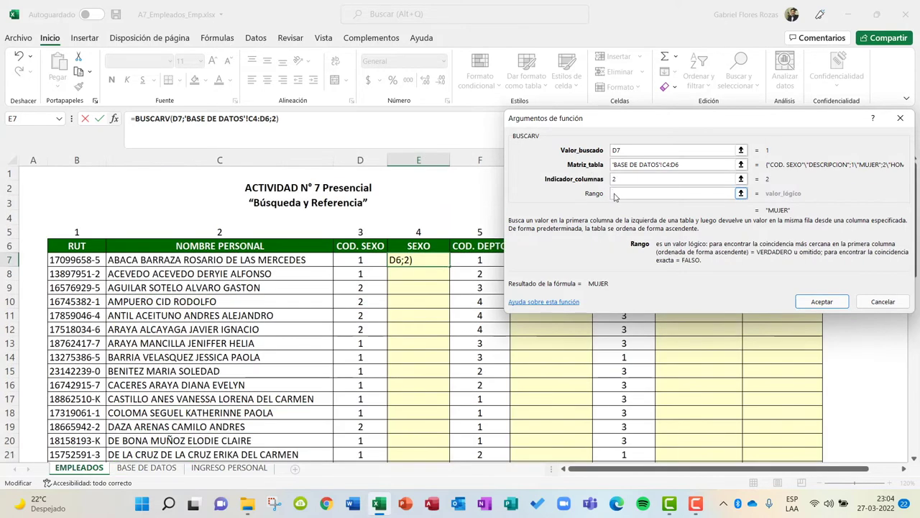
{"action": "type", "text": "0"}
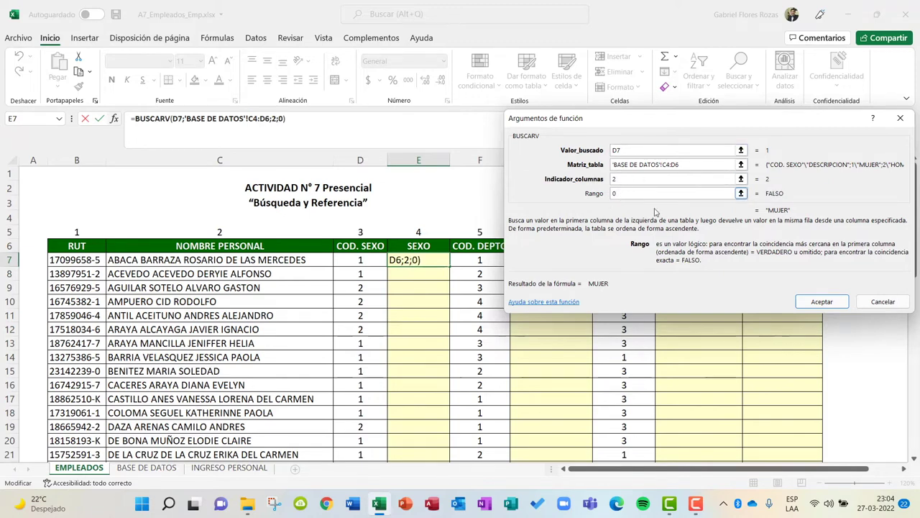
{"action": "left_click", "coordinate": [835, 305]}
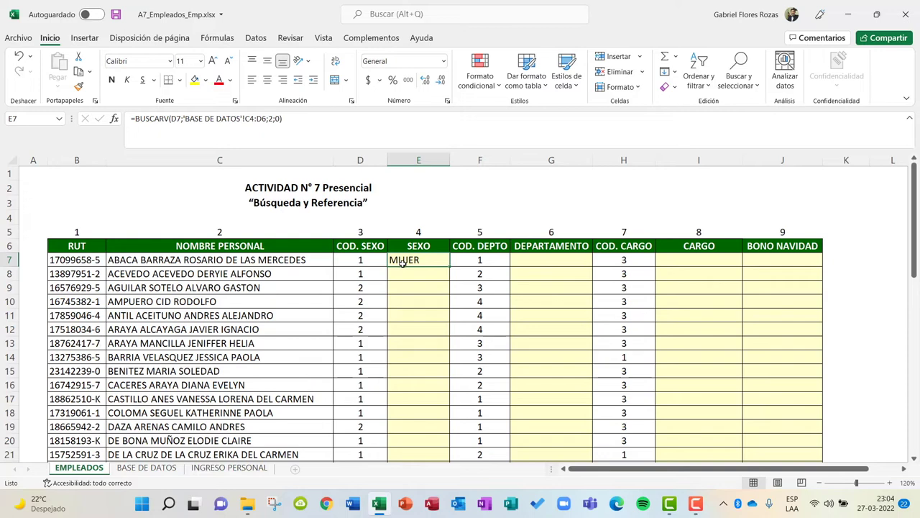
Step: Fill the SEXO formula down, then lock E7's table range as 'BASE DE DATOS'!$C$4:$D$6
{"action": "double_click", "coordinate": [450, 266]}
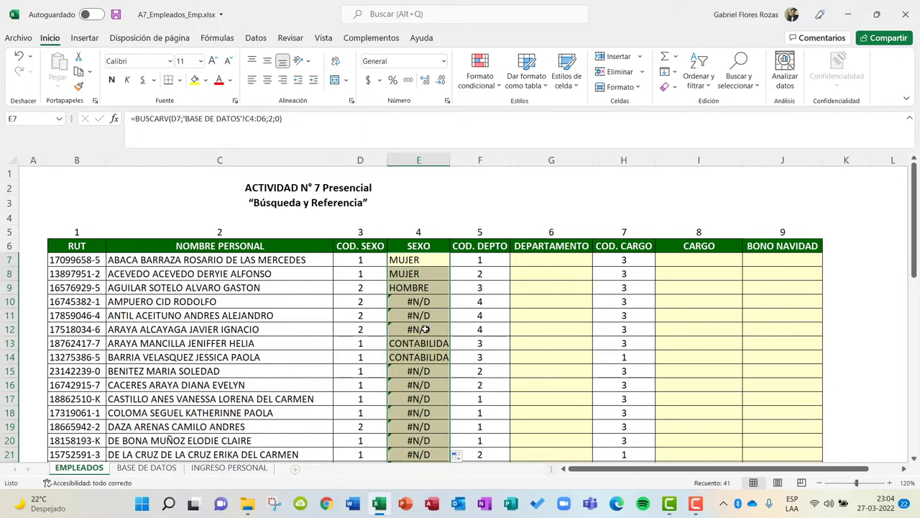
{"action": "left_click", "coordinate": [428, 260]}
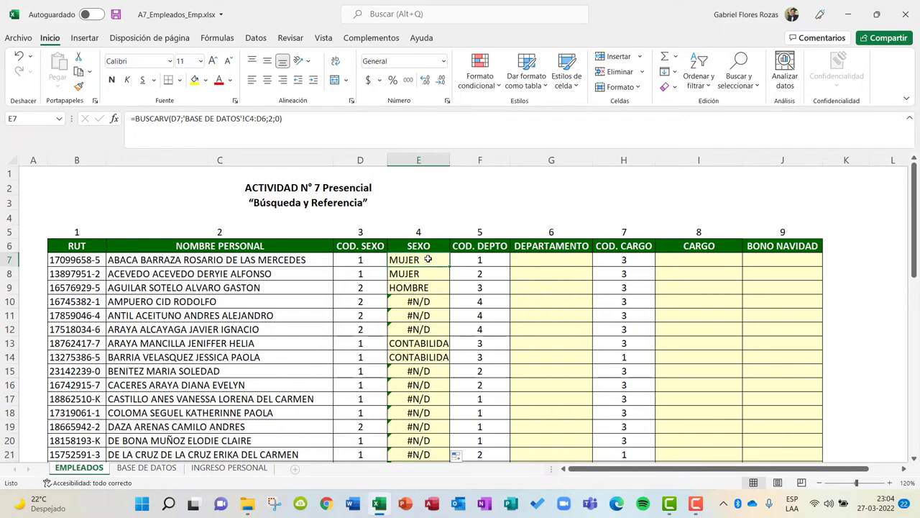
{"action": "left_click", "coordinate": [243, 118]}
{"action": "type", "text": "$"}
{"action": "key", "text": "Right"}
{"action": "type", "text": "$"}
{"action": "key", "text": "Right"}
{"action": "key", "text": "Right"}
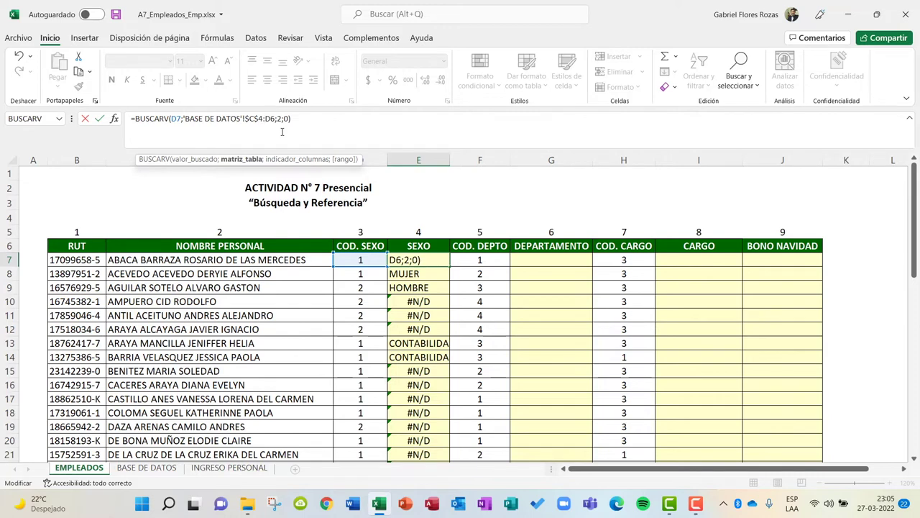
{"action": "type", "text": "$"}
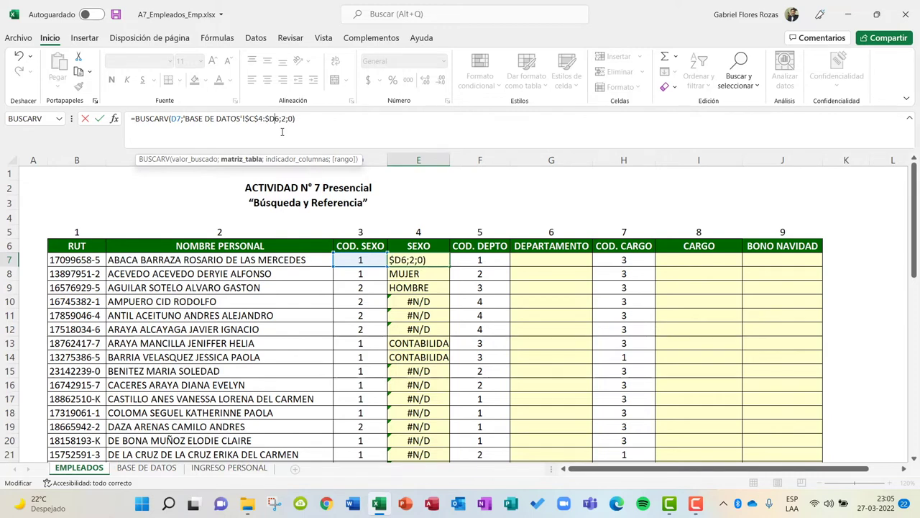
{"action": "key", "text": "Right"}
{"action": "type", "text": "$"}
{"action": "key", "text": "Return"}
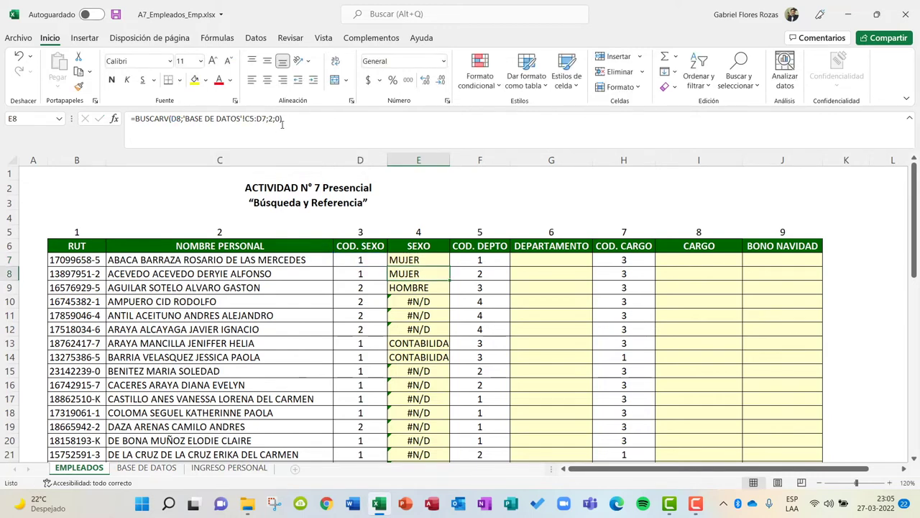
Step: Copy the corrected E7 formula down column E so every employee shows MUJER or HOMBRE
{"action": "left_click", "coordinate": [428, 260]}
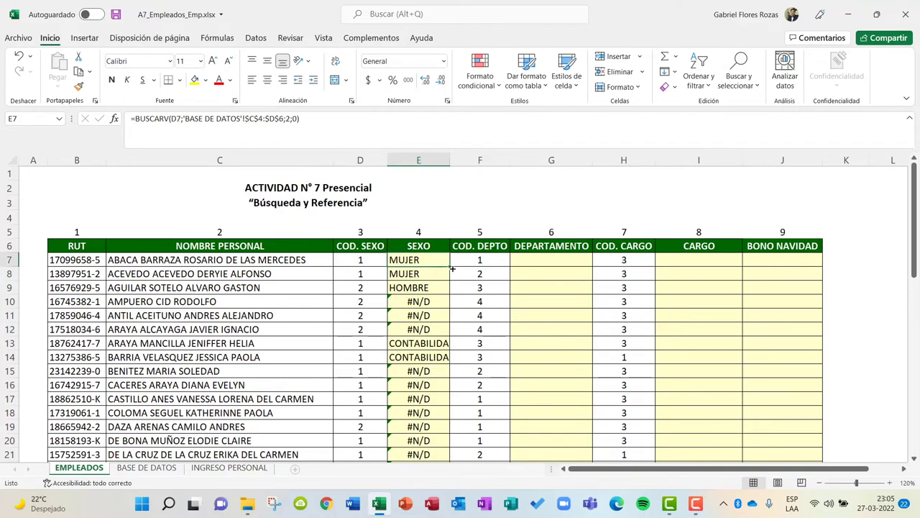
{"action": "double_click", "coordinate": [450, 266]}
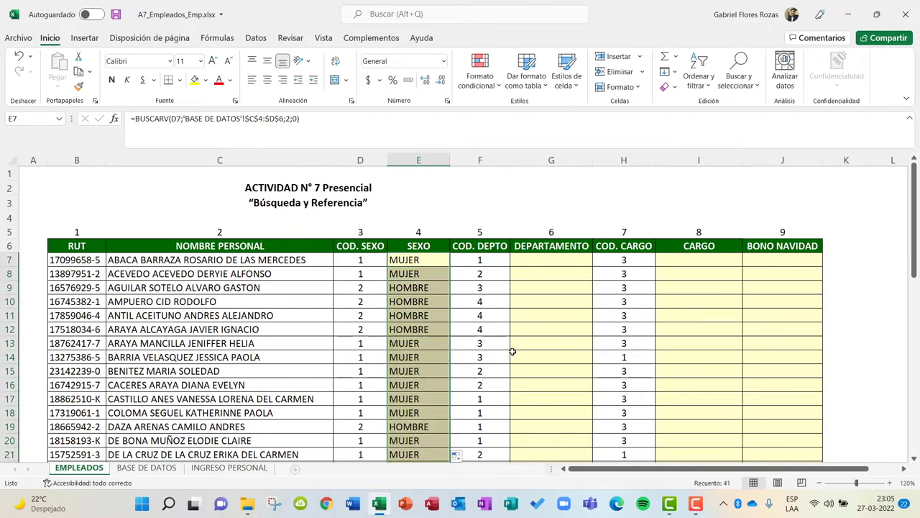
{"action": "left_click", "coordinate": [560, 315]}
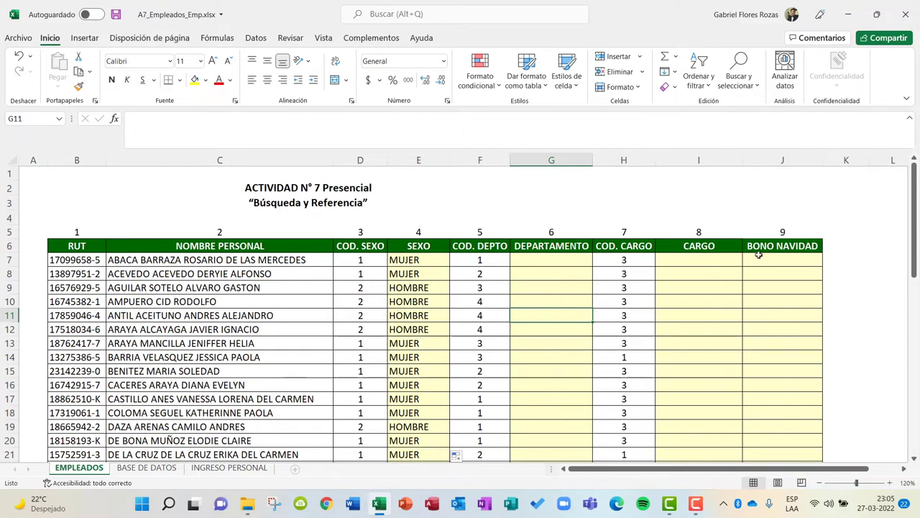
{"action": "left_click", "coordinate": [548, 261]}
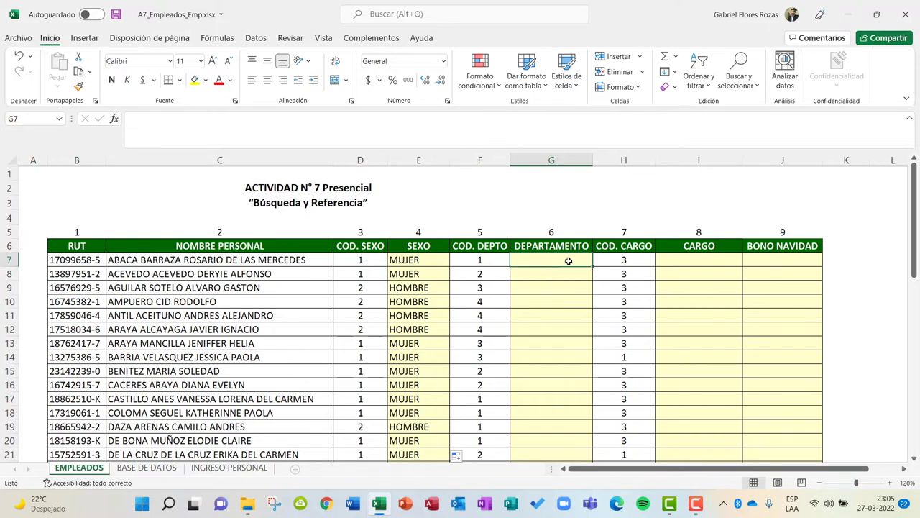
Step: Start G7's lookup of F7's department code against the BASE DE DATOS table C10:E14
{"action": "type", "text": "="}
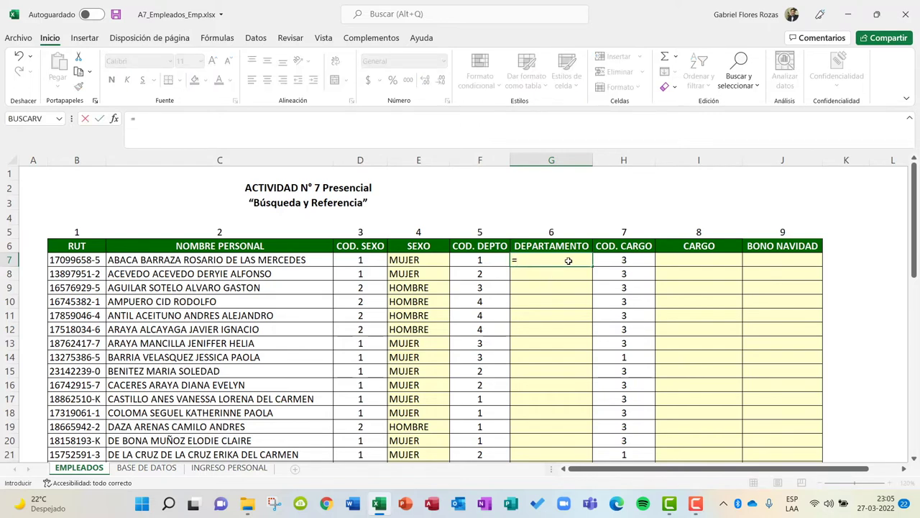
{"action": "type", "text": "BUSCARV("}
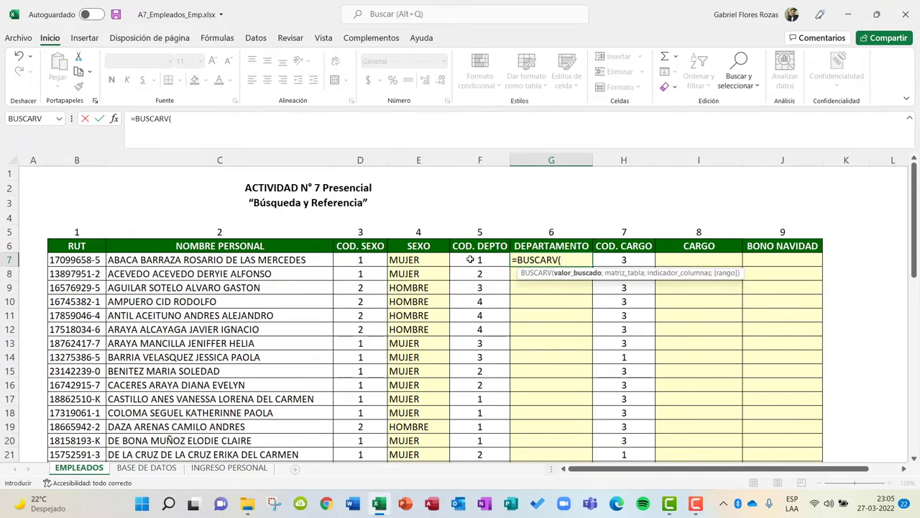
{"action": "left_click", "coordinate": [470, 259]}
{"action": "type", "text": ";"}
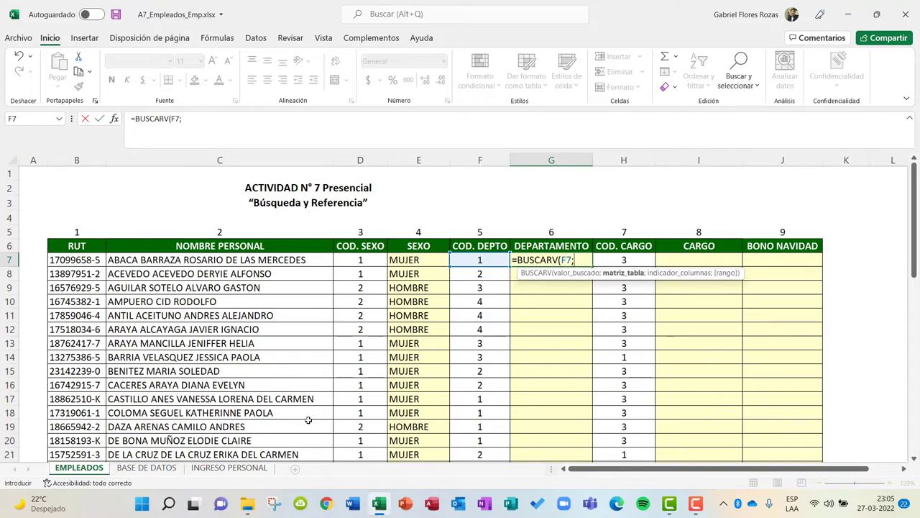
{"action": "left_click", "coordinate": [146, 467]}
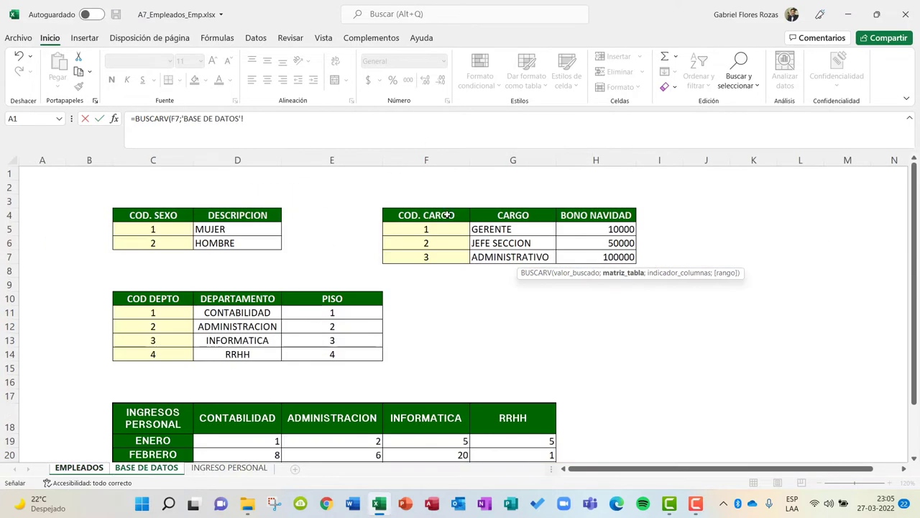
{"action": "left_click", "coordinate": [151, 297]}
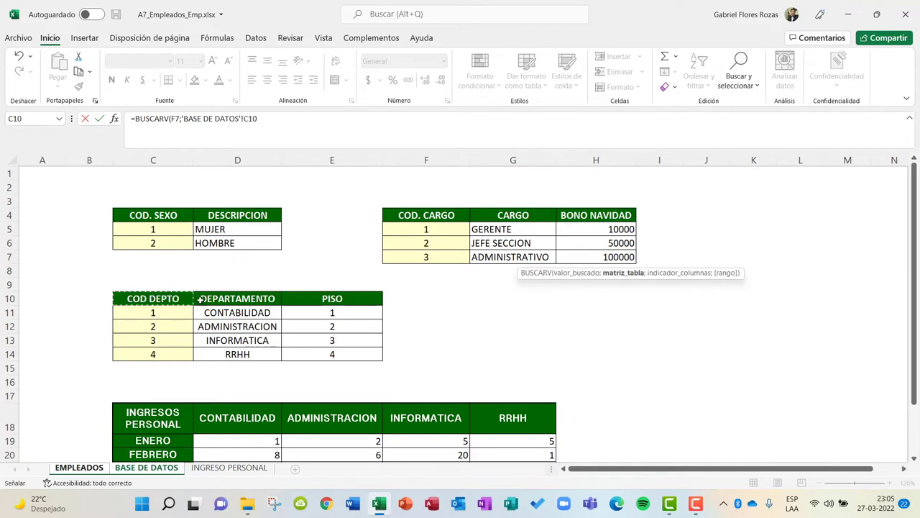
{"action": "left_click_drag", "start_coordinate": [201, 298], "coordinate": [327, 354]}
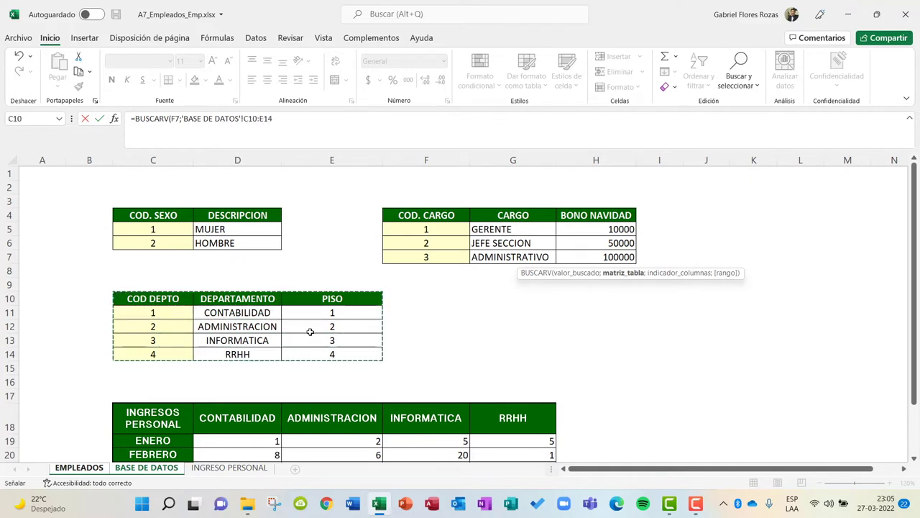
Step: Lock the range as $C$10:$E$14 and finish with column 2, exact match 0
{"action": "left_click", "coordinate": [243, 119]}
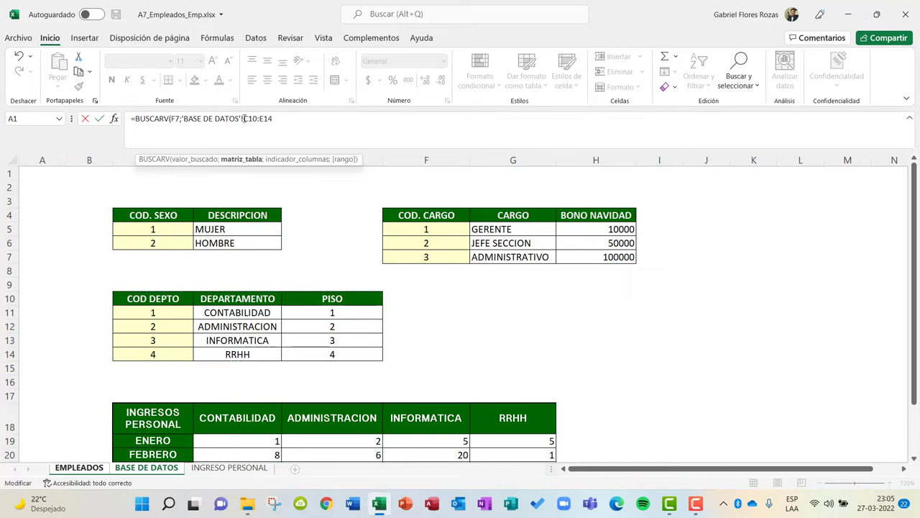
{"action": "type", "text": "$"}
{"action": "type", "text": "$"}
{"action": "type", "text": "$"}
{"action": "type", "text": "$"}
{"action": "type", "text": ";2"}
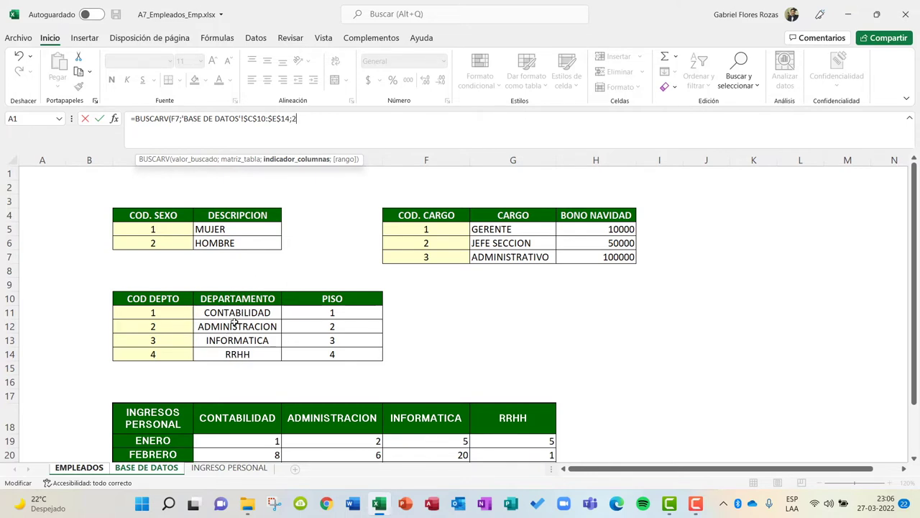
{"action": "type", "text": ";0)"}
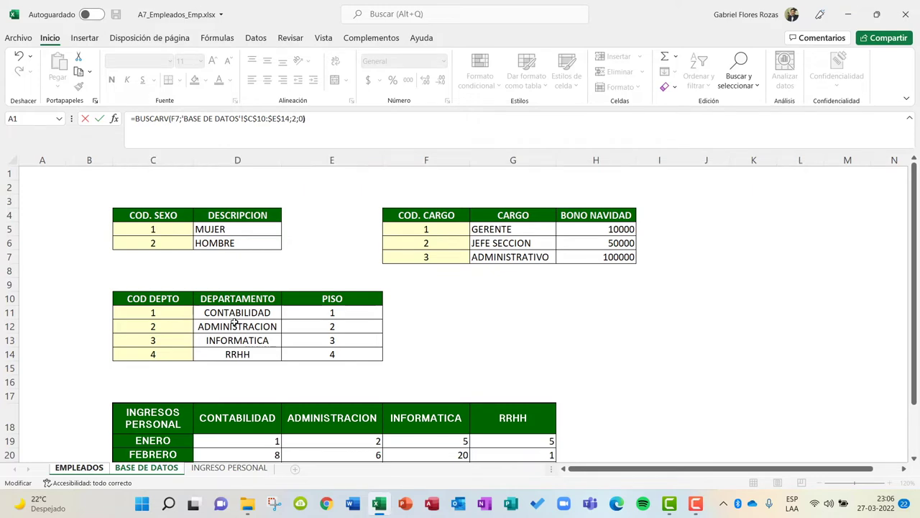
{"action": "key", "text": "Return"}
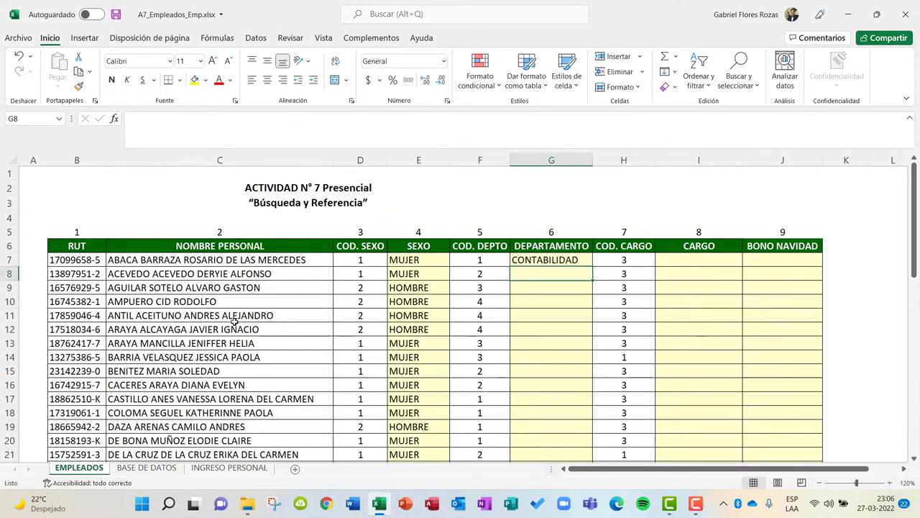
Step: Copy the G7 department formula down column G
{"action": "left_click", "coordinate": [558, 260]}
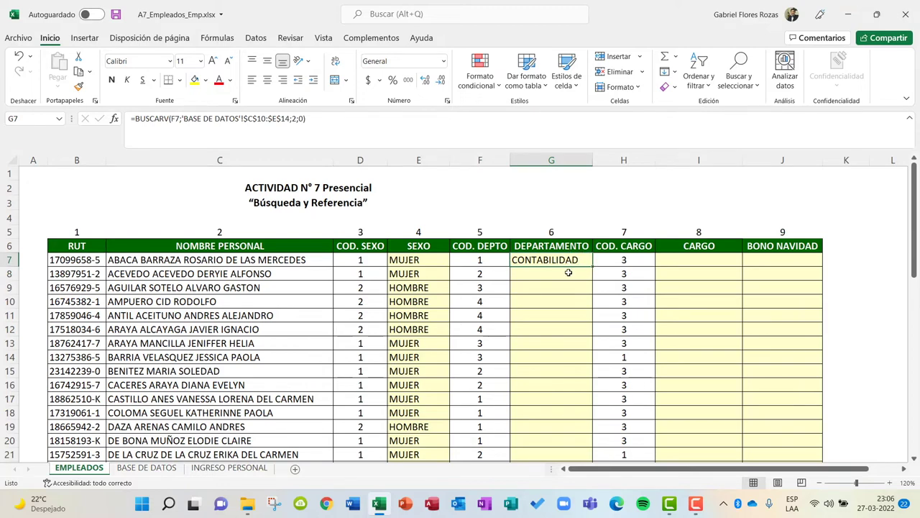
{"action": "double_click", "coordinate": [595, 265]}
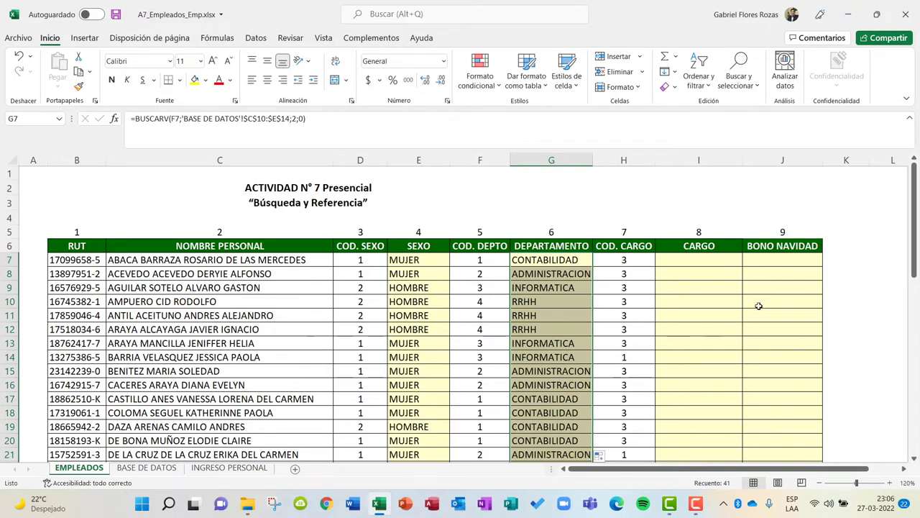
{"action": "left_click", "coordinate": [710, 274]}
{"action": "left_click", "coordinate": [709, 258]}
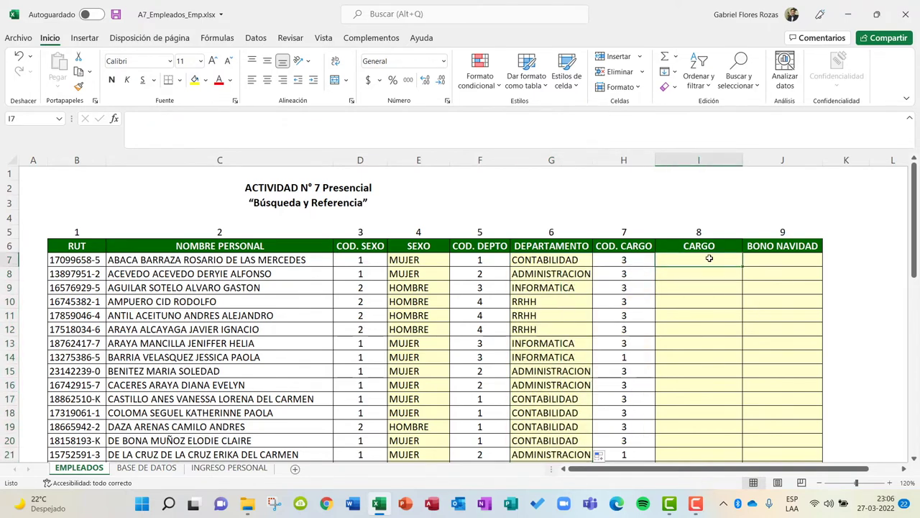
Step: Enter =BUSCARV(H7;'BASE DE DATOS'!$F$4:$H$7;2;0) in I7 to return the job title
{"action": "type", "text": "=B"}
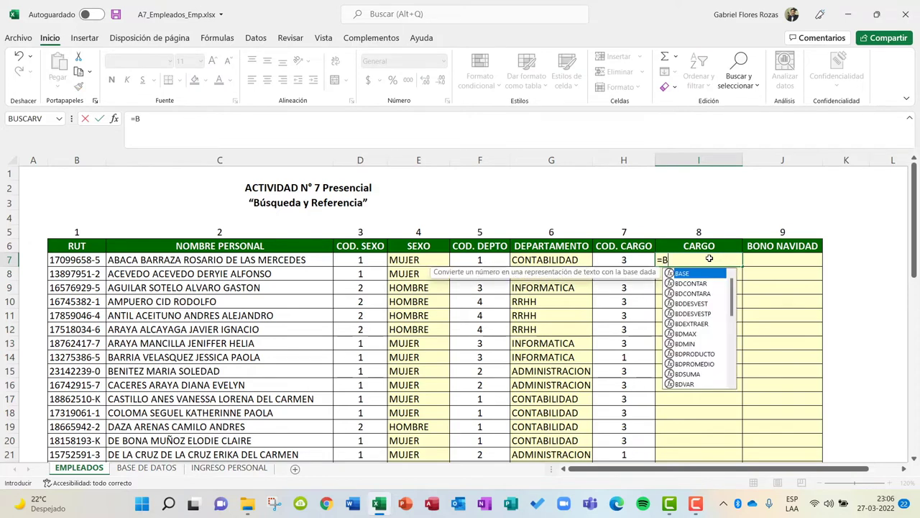
{"action": "type", "text": "USCARV("}
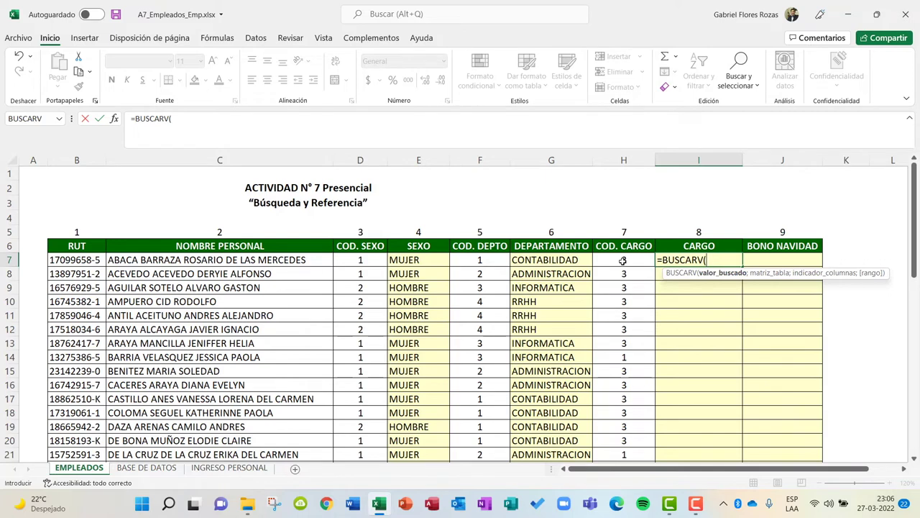
{"action": "left_click", "coordinate": [622, 261]}
{"action": "type", "text": ";"}
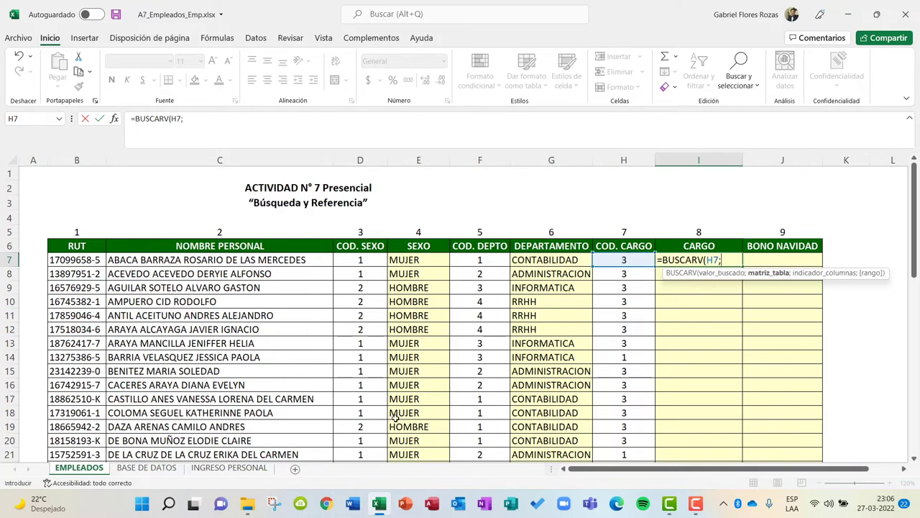
{"action": "left_click", "coordinate": [135, 471]}
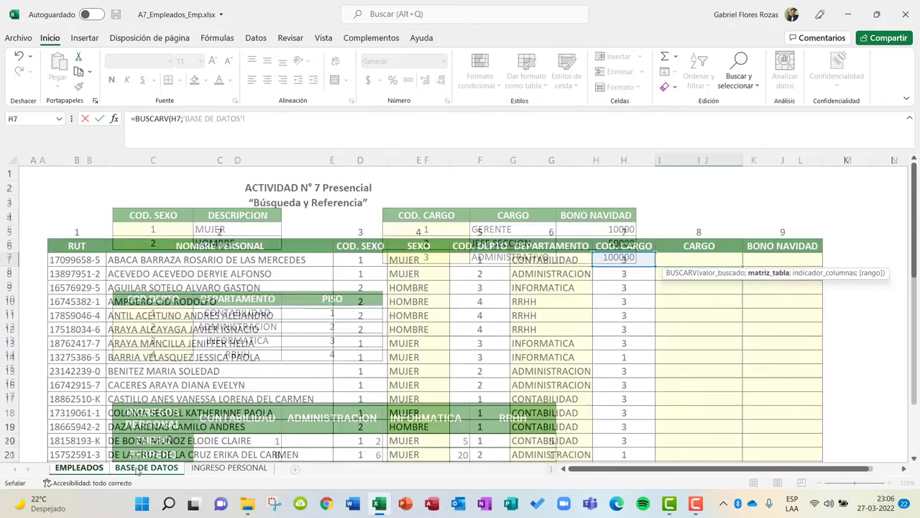
{"action": "left_click", "coordinate": [440, 215]}
{"action": "left_click_drag", "start_coordinate": [440, 215], "coordinate": [619, 258]}
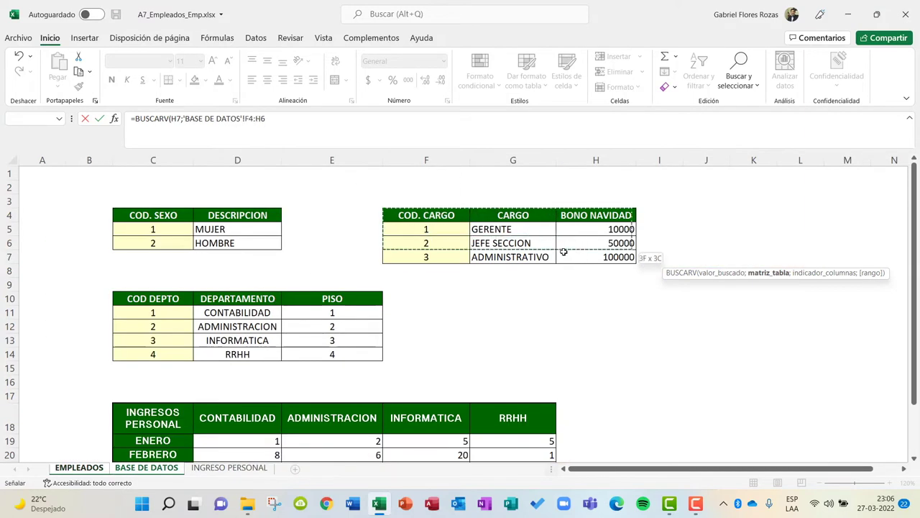
{"action": "left_click", "coordinate": [247, 120]}
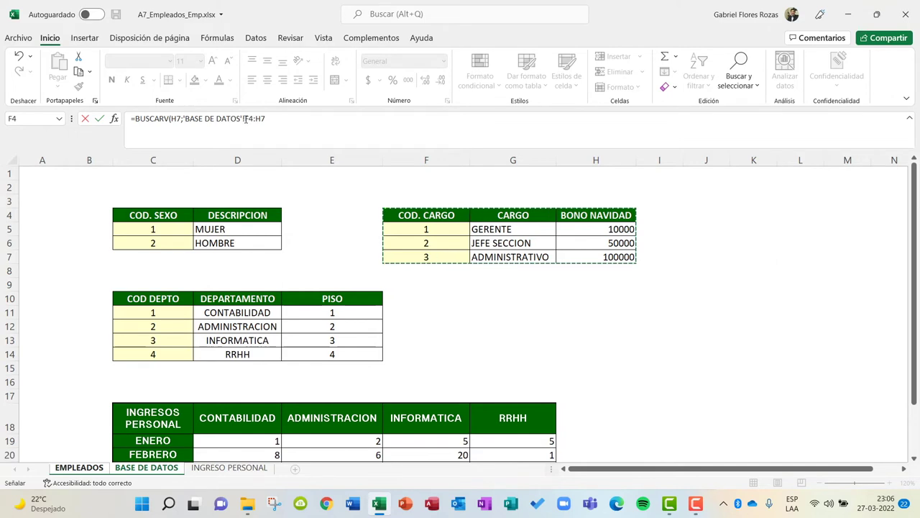
{"action": "type", "text": "$F"}
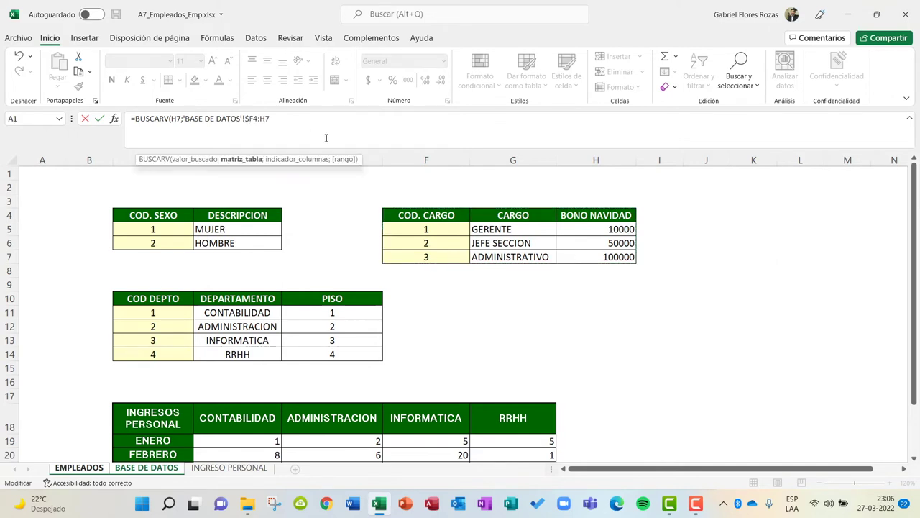
{"action": "type", "text": "$"}
{"action": "key", "text": "Right"}
{"action": "key", "text": "Right"}
{"action": "type", "text": "$7"}
{"action": "type", "text": ";"}
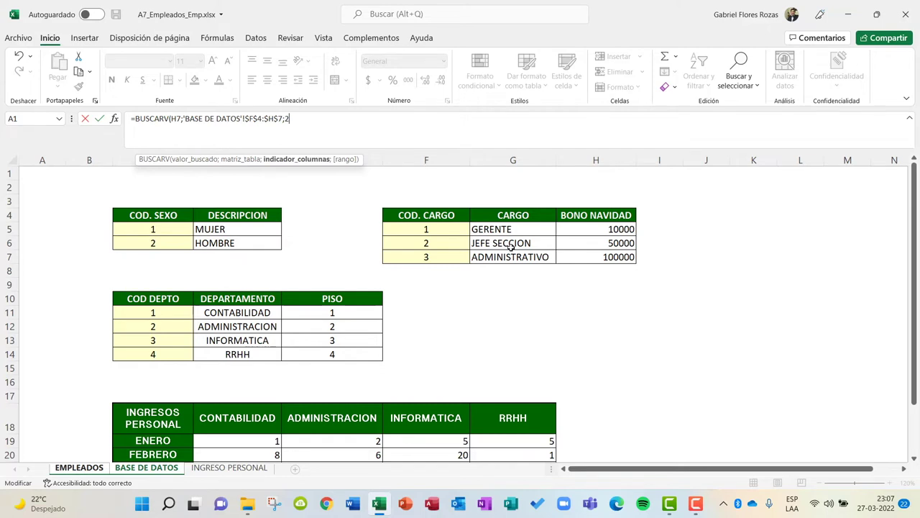
{"action": "type", "text": ";0"}
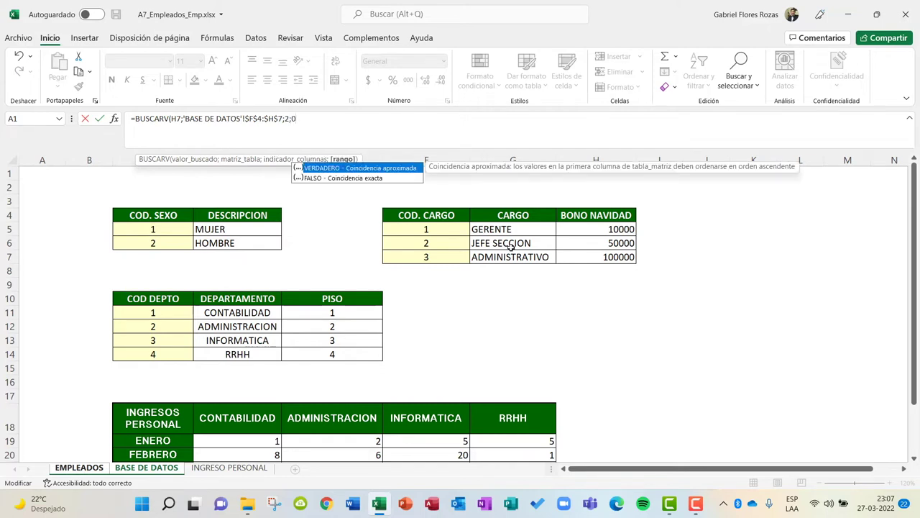
{"action": "type", "text": ")"}
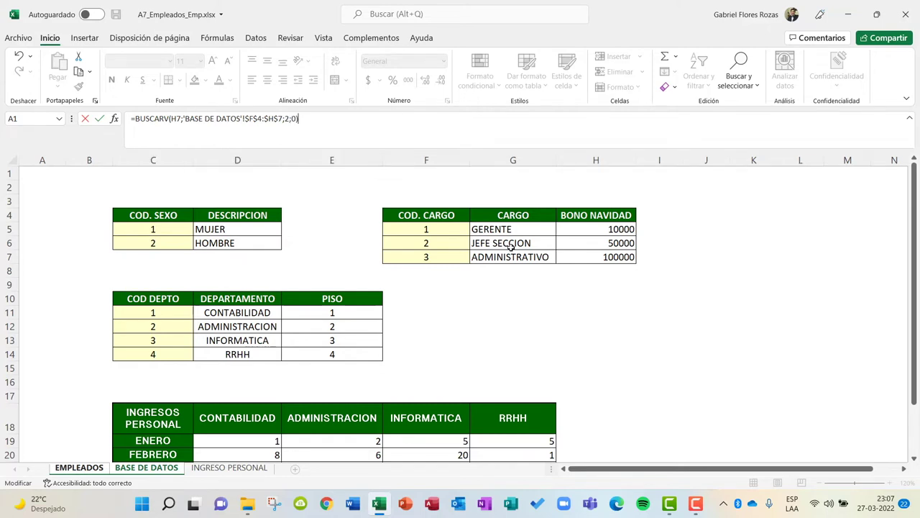
{"action": "key", "text": "Return"}
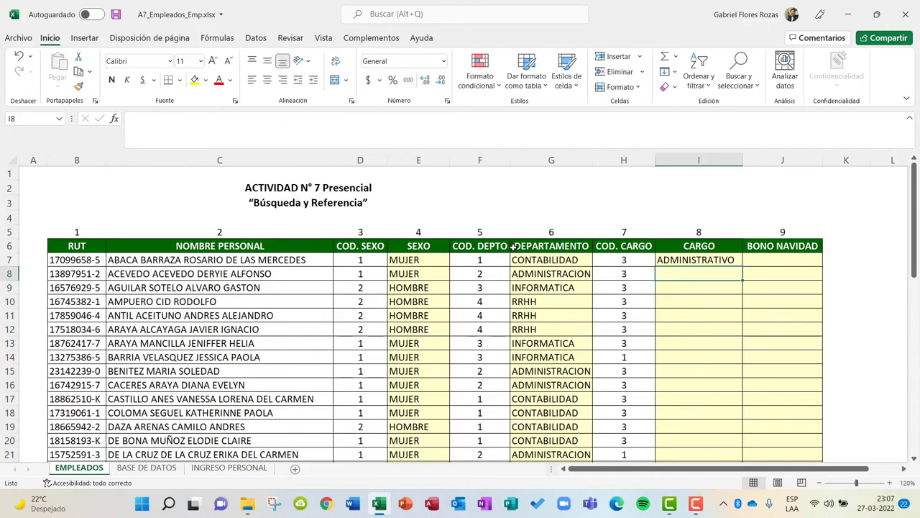
Step: Copy the I7 lookup formula down the whole CARGO column
{"action": "left_click", "coordinate": [734, 256]}
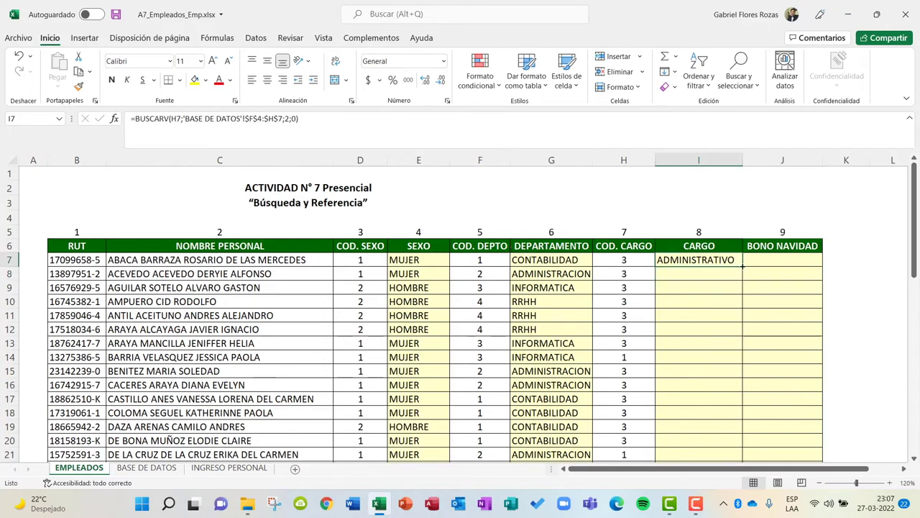
{"action": "double_click", "coordinate": [742, 266]}
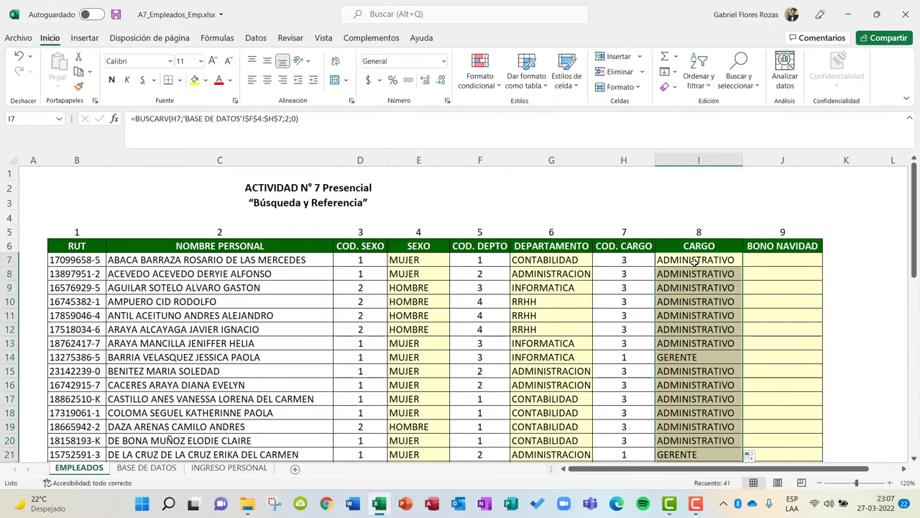
{"action": "left_click", "coordinate": [790, 360]}
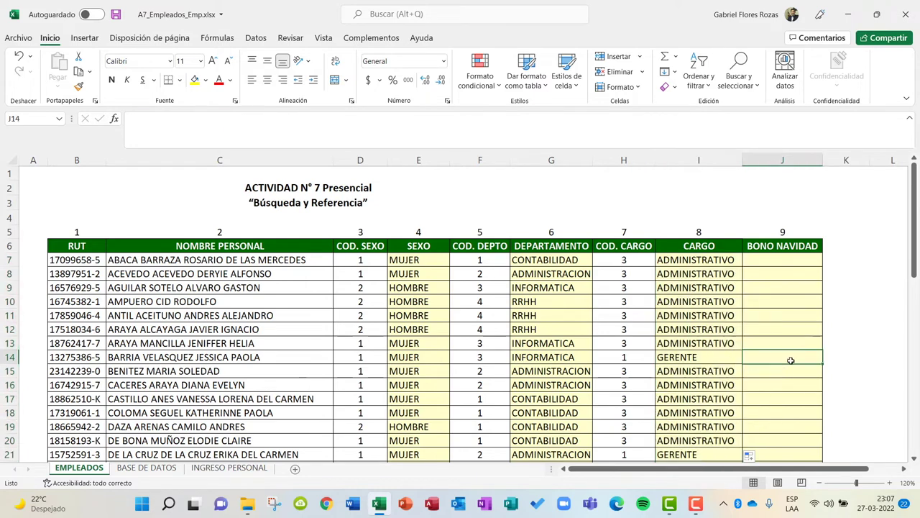
{"action": "left_click", "coordinate": [787, 260]}
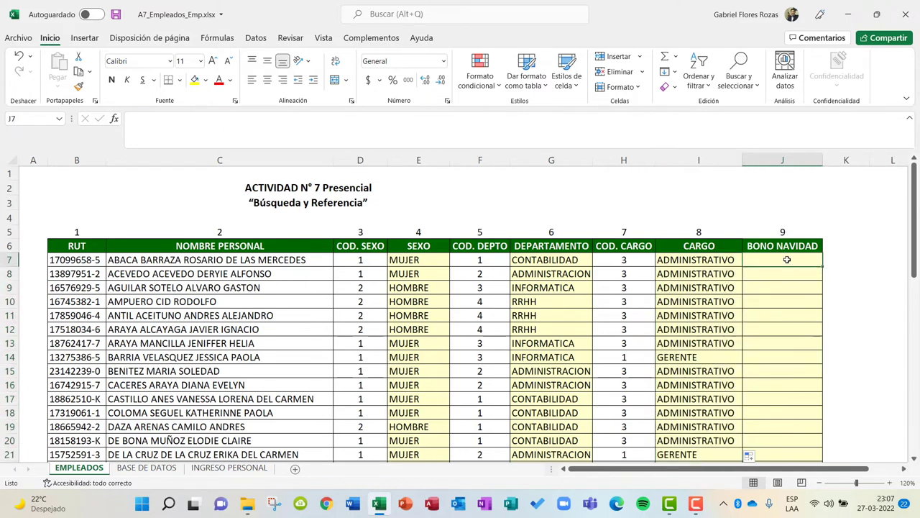
Step: Enter =BUSCARV(H7;'BASE DE DATOS'!$F$4:$H$7;3;0) in J7 to return the Christmas bonus
{"action": "type", "text": "="}
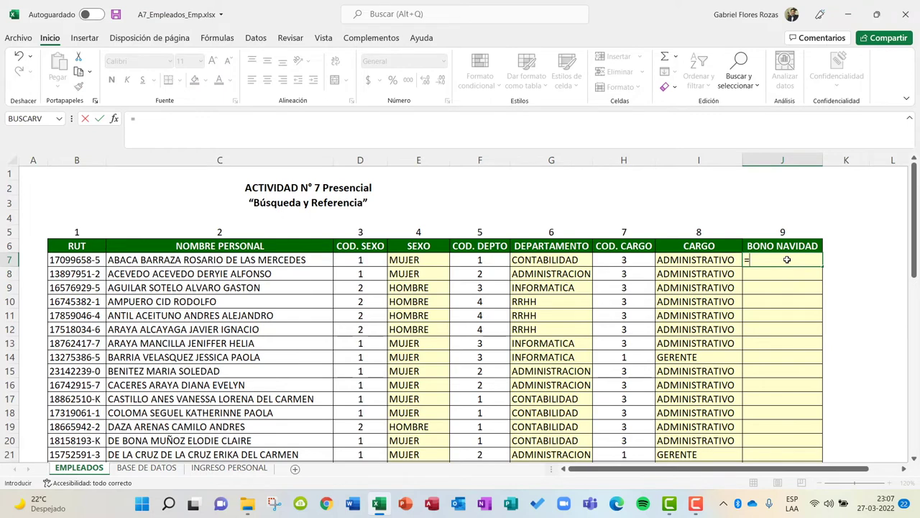
{"action": "type", "text": "BUSCARV"}
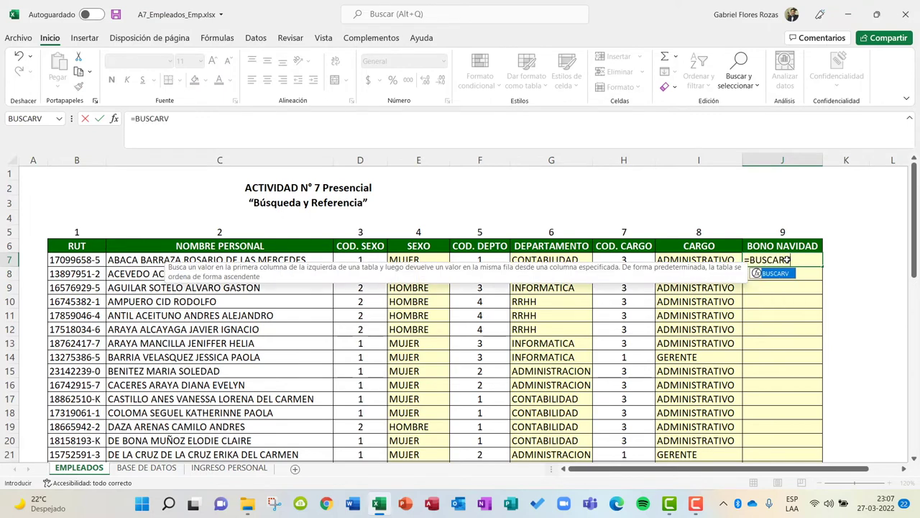
{"action": "type", "text": "("}
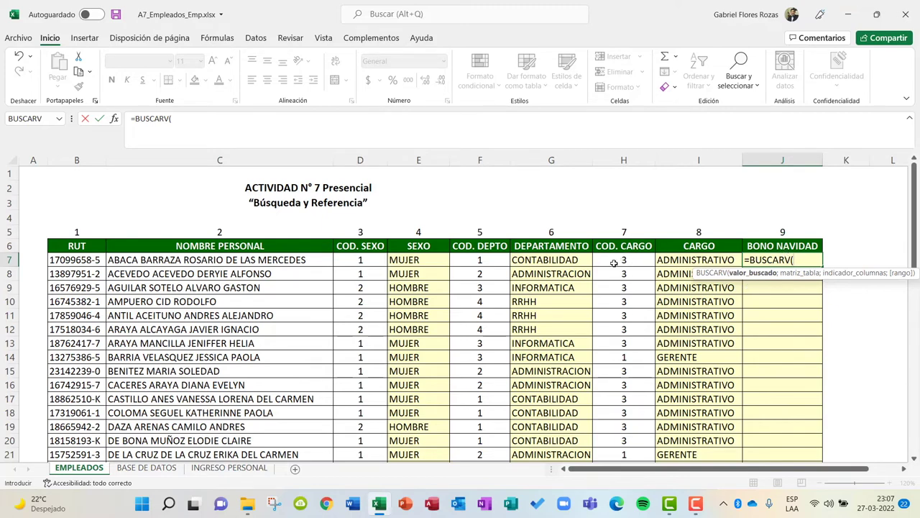
{"action": "left_click", "coordinate": [614, 263]}
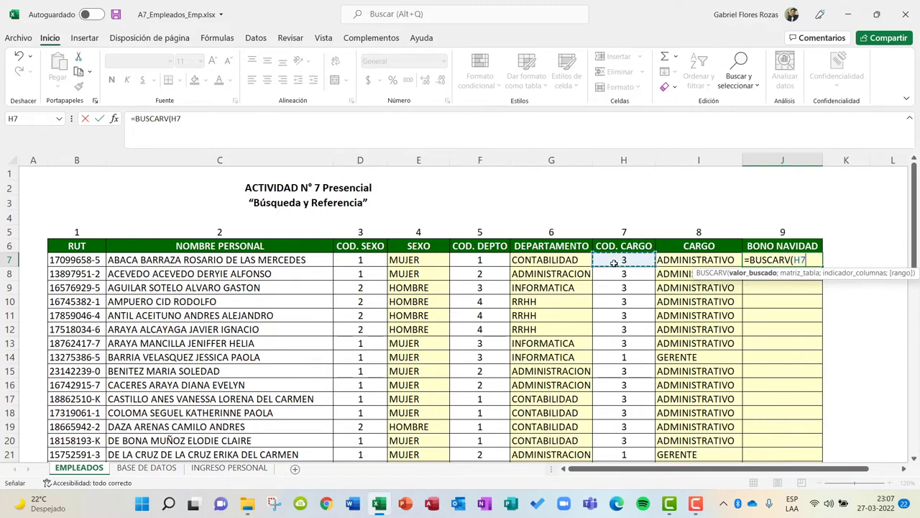
{"action": "type", "text": ";"}
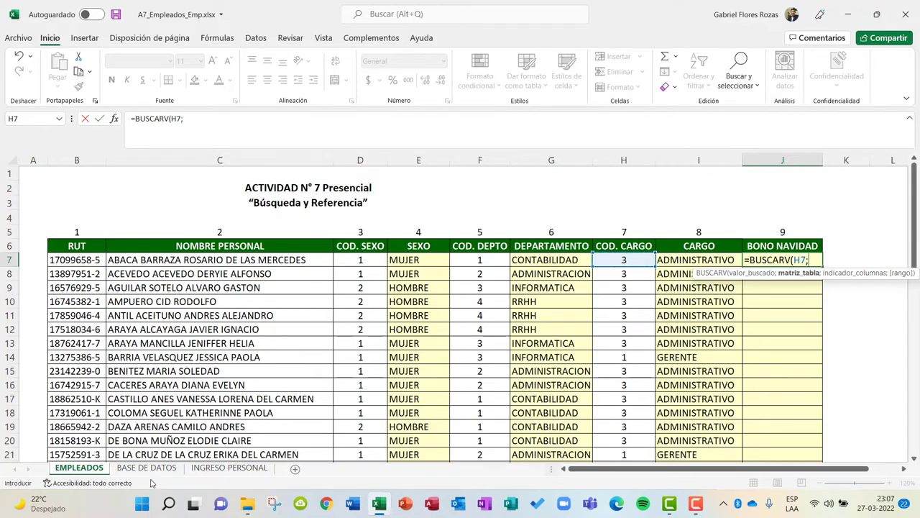
{"action": "left_click", "coordinate": [147, 468]}
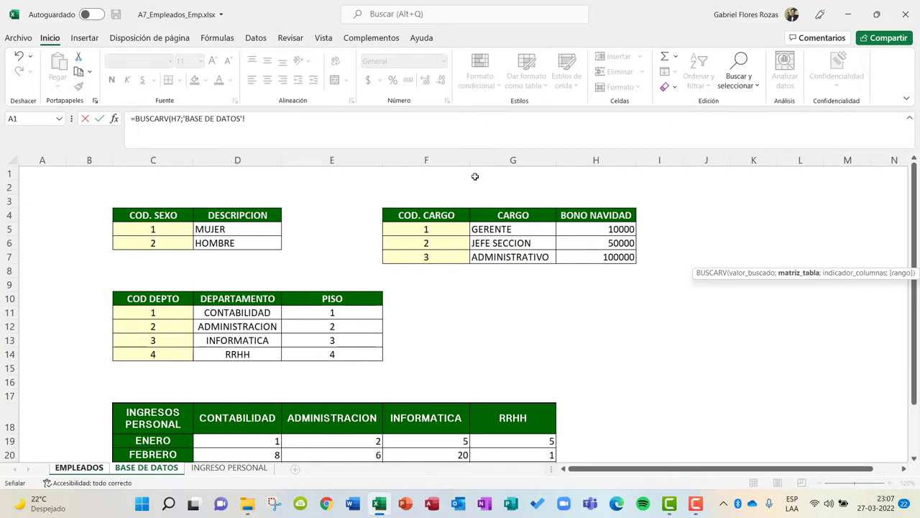
{"action": "left_click_drag", "start_coordinate": [423, 214], "coordinate": [601, 257]}
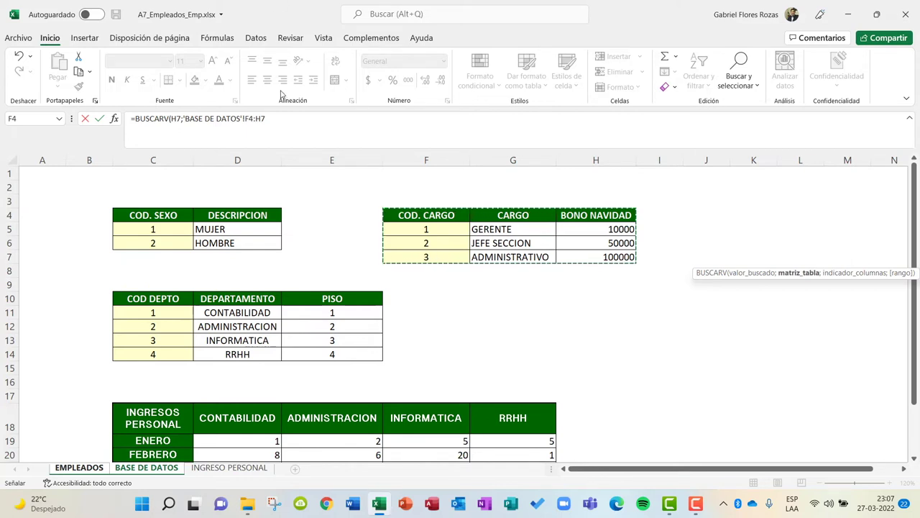
{"action": "left_click", "coordinate": [244, 119]}
{"action": "left_click", "coordinate": [244, 118]}
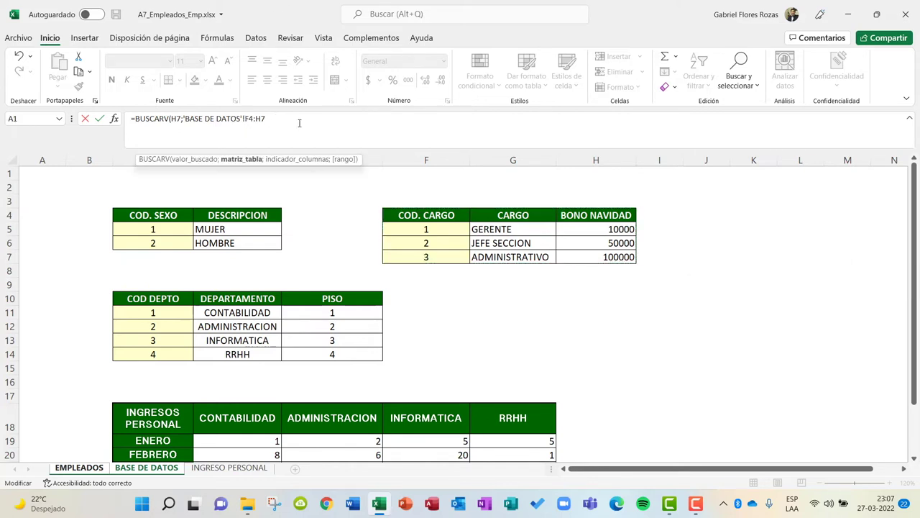
{"action": "type", "text": "$"}
{"action": "key", "text": "Right"}
{"action": "type", "text": "$H"}
{"action": "type", "text": "$7;"}
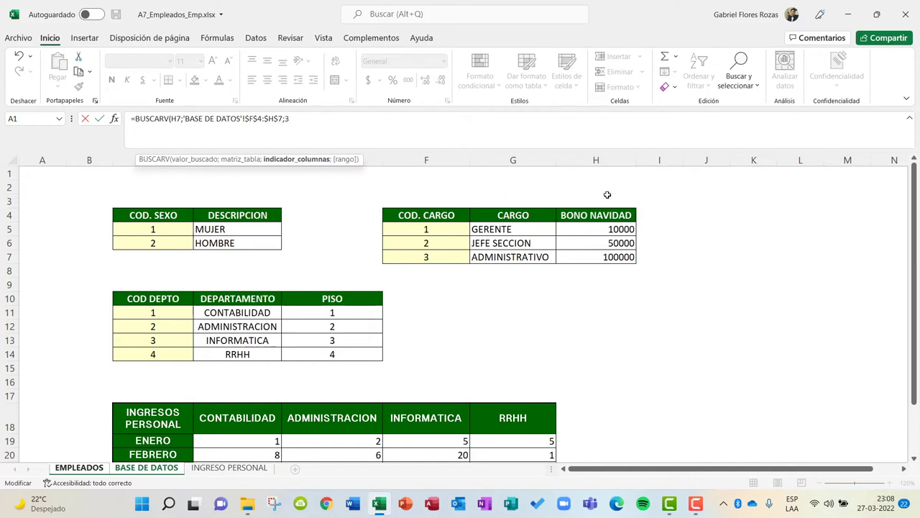
{"action": "type", "text": ";0"}
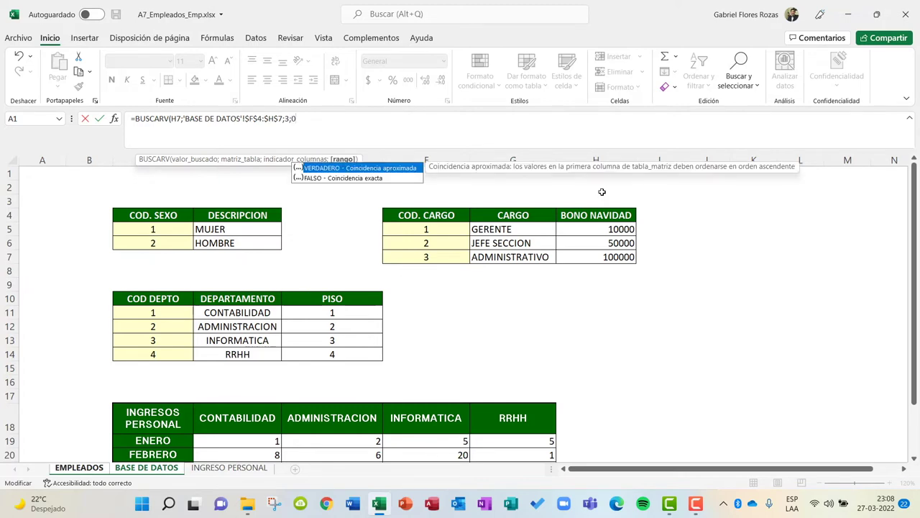
{"action": "type", "text": ")"}
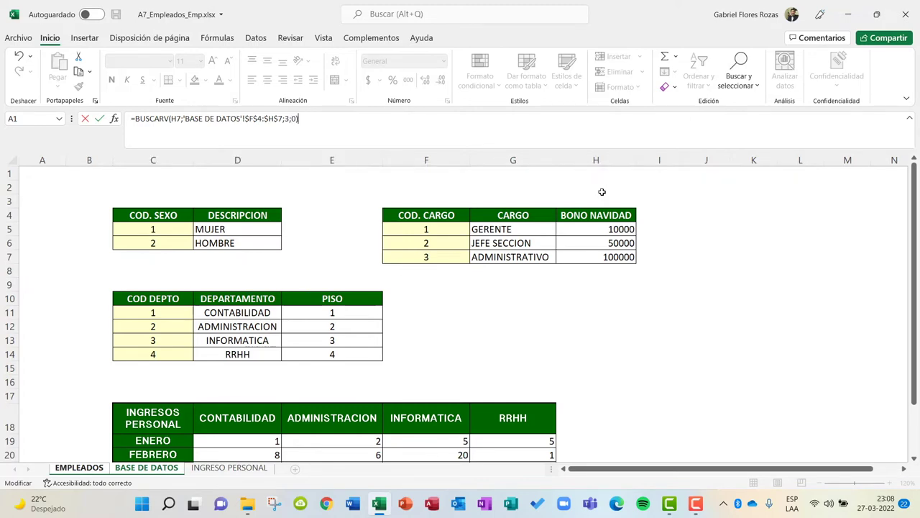
{"action": "key", "text": "Return"}
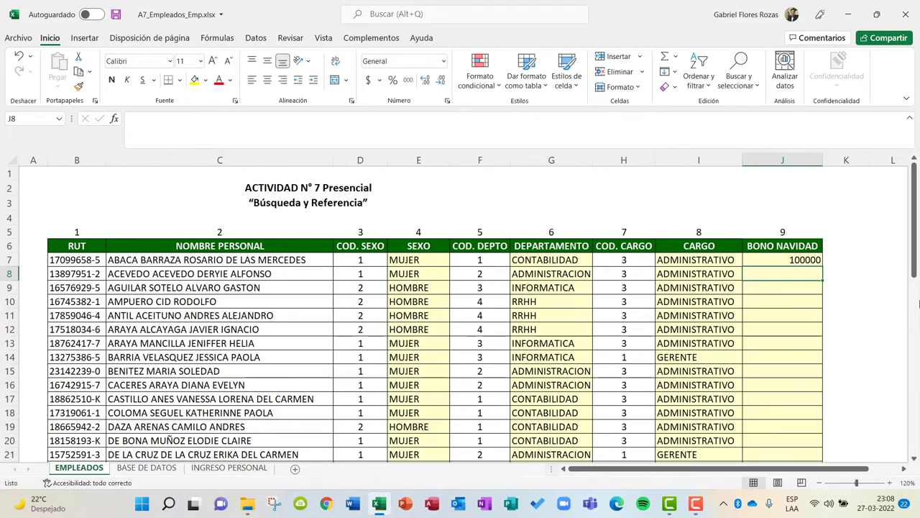
Step: Copy the J7 bonus formula down the BONO NAVIDAD column
{"action": "left_click", "coordinate": [803, 261]}
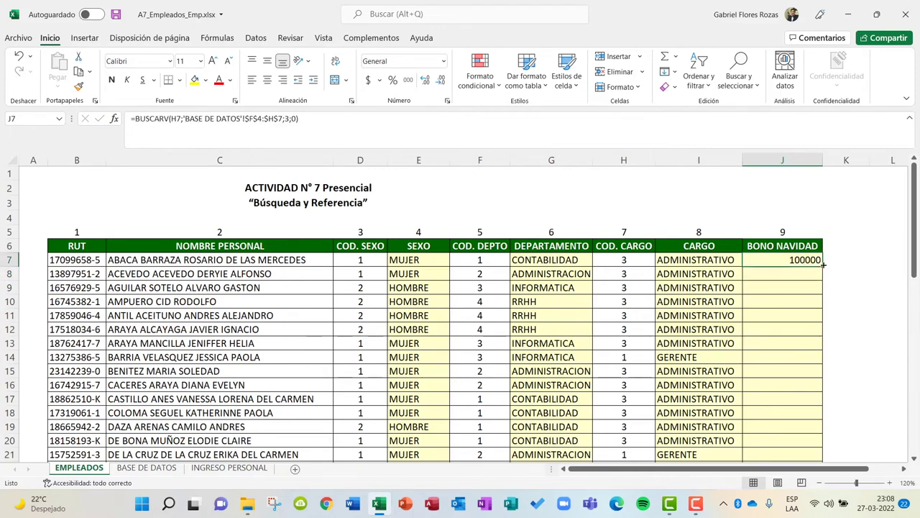
{"action": "double_click", "coordinate": [823, 265]}
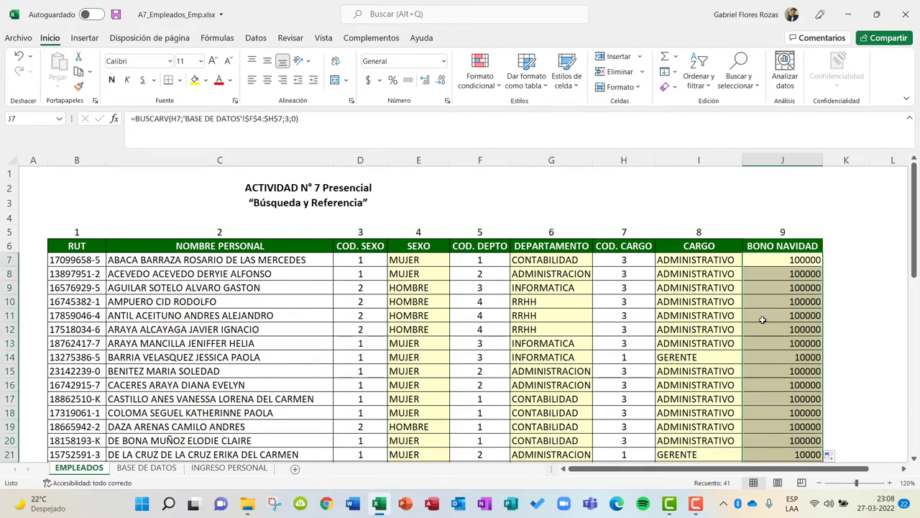
{"action": "left_click", "coordinate": [861, 291]}
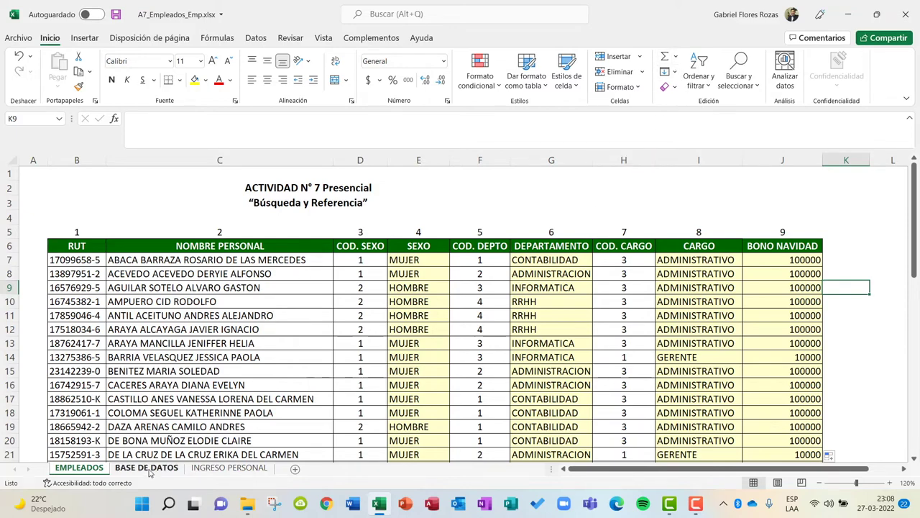
{"action": "left_click", "coordinate": [152, 470]}
{"action": "left_click_drag", "start_coordinate": [184, 470], "coordinate": [285, 473]}
{"action": "left_click", "coordinate": [159, 469]}
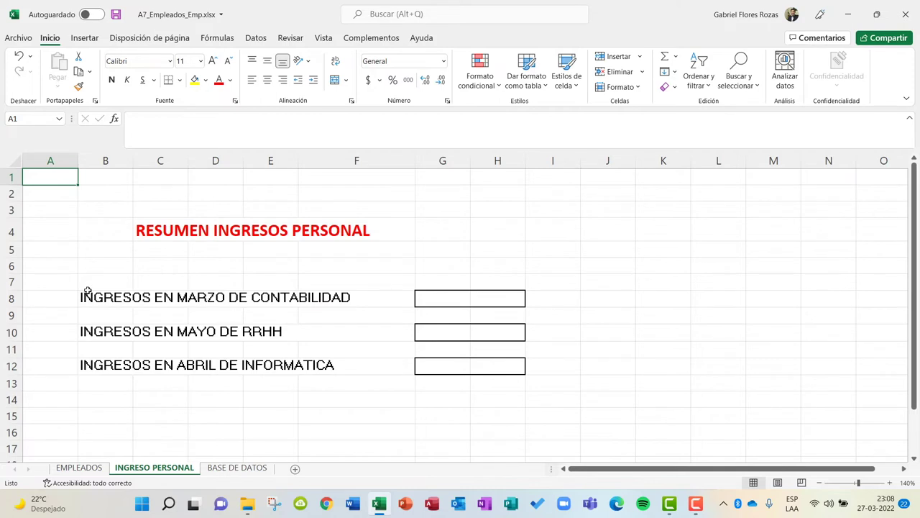
{"action": "left_click", "coordinate": [443, 299]}
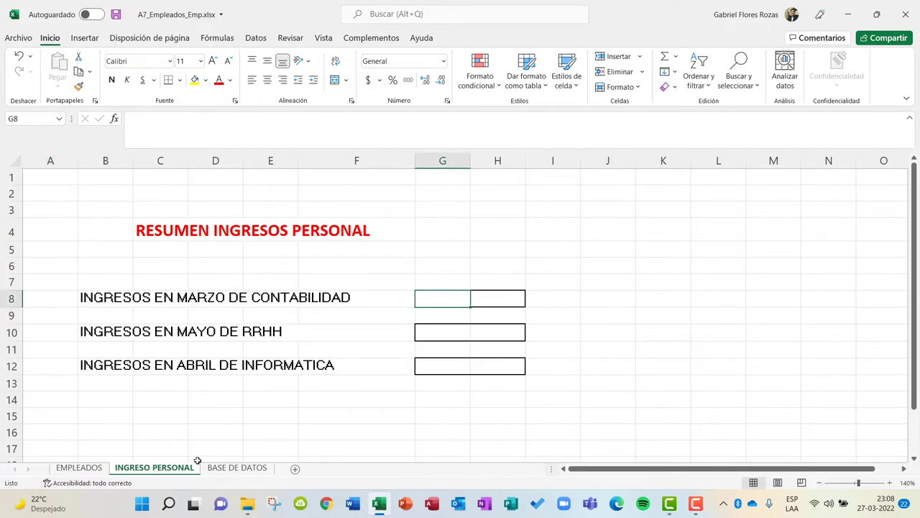
{"action": "left_click", "coordinate": [243, 469]}
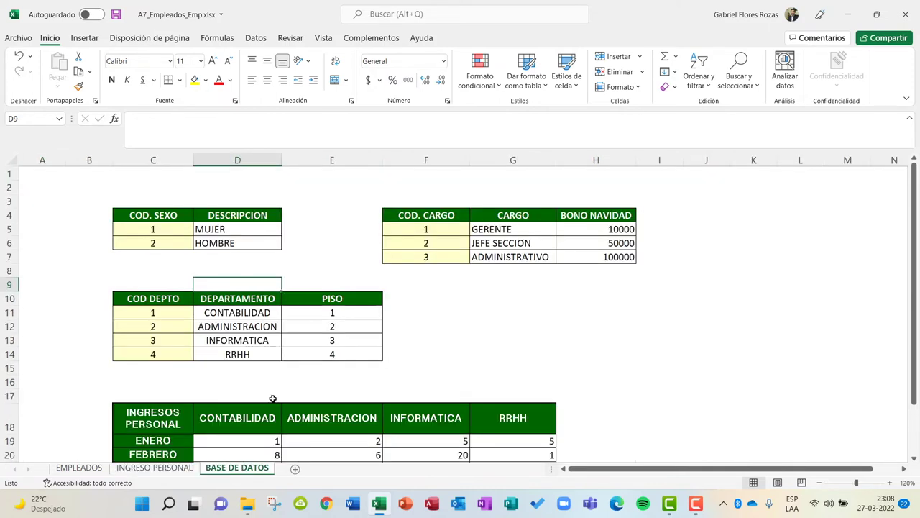
{"action": "scroll", "coordinate": [273, 399], "scroll_direction": "down", "scroll_amount": 4}
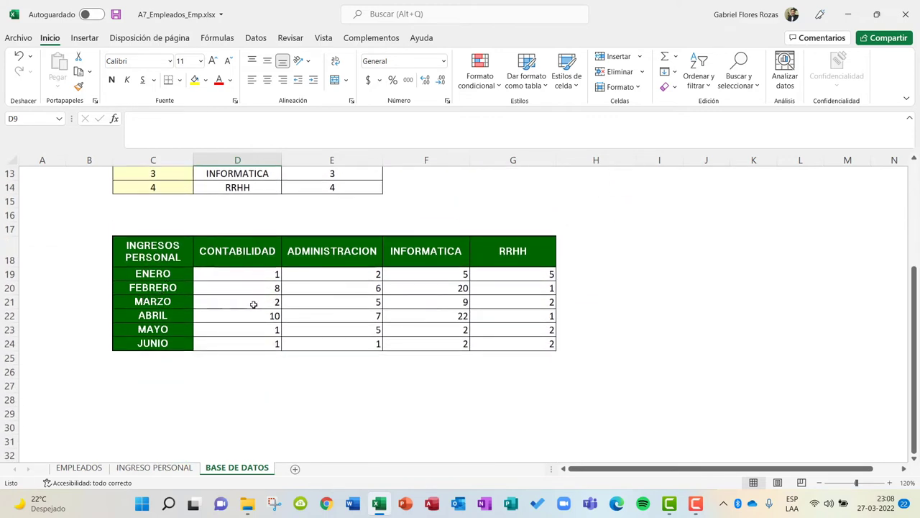
{"action": "left_click", "coordinate": [148, 469]}
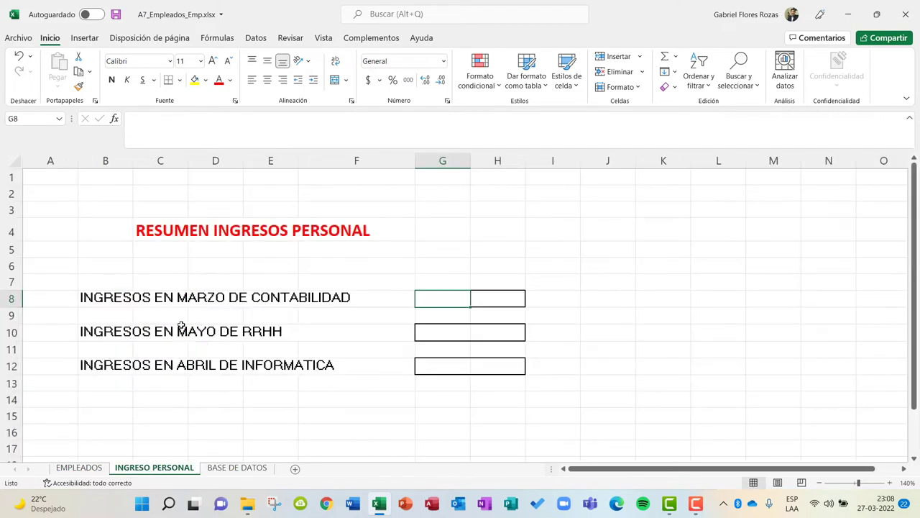
{"action": "left_click", "coordinate": [456, 335]}
{"action": "left_click", "coordinate": [232, 468]}
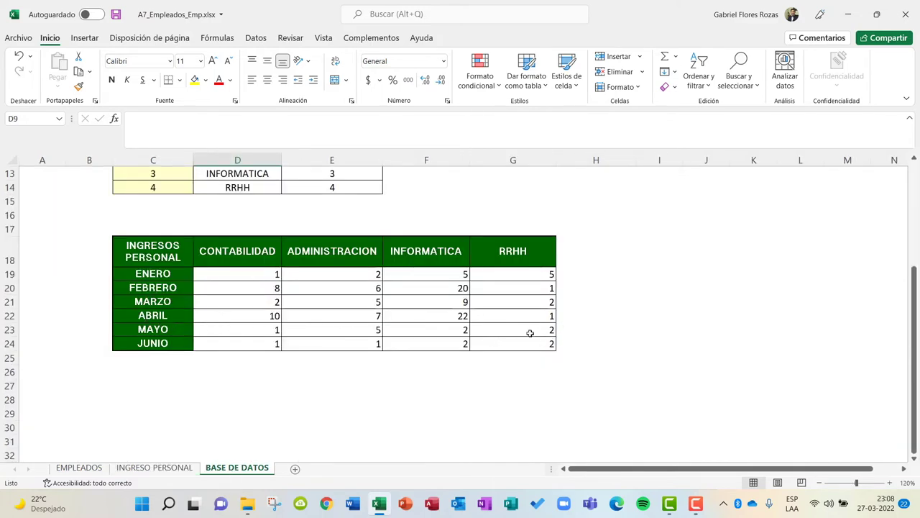
{"action": "left_click", "coordinate": [177, 468]}
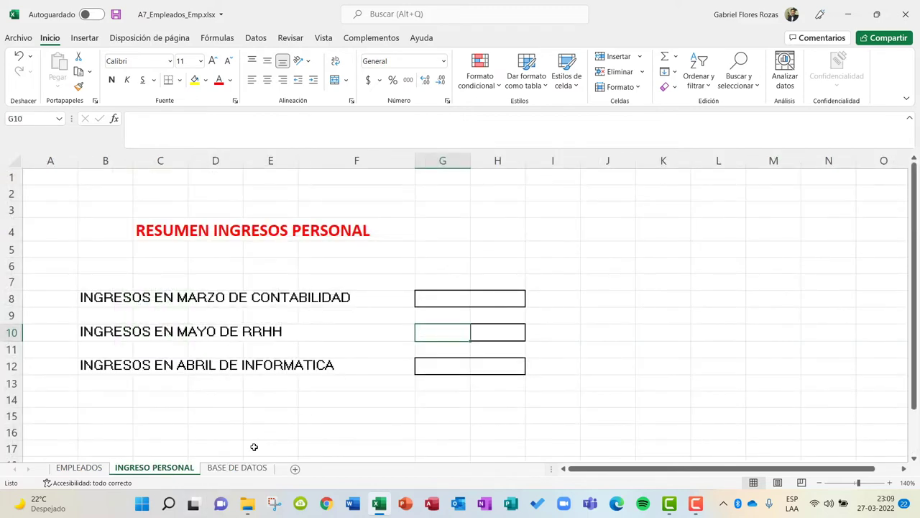
{"action": "left_click", "coordinate": [233, 469]}
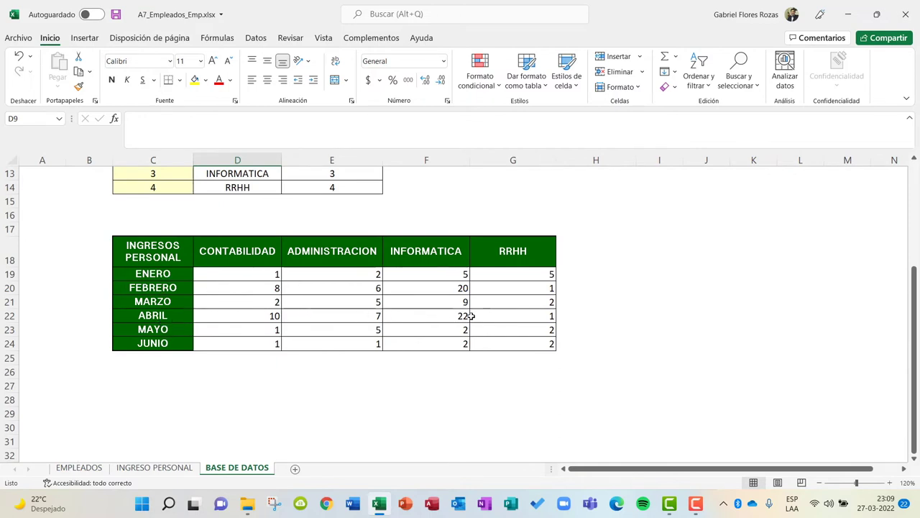
{"action": "left_click", "coordinate": [149, 468]}
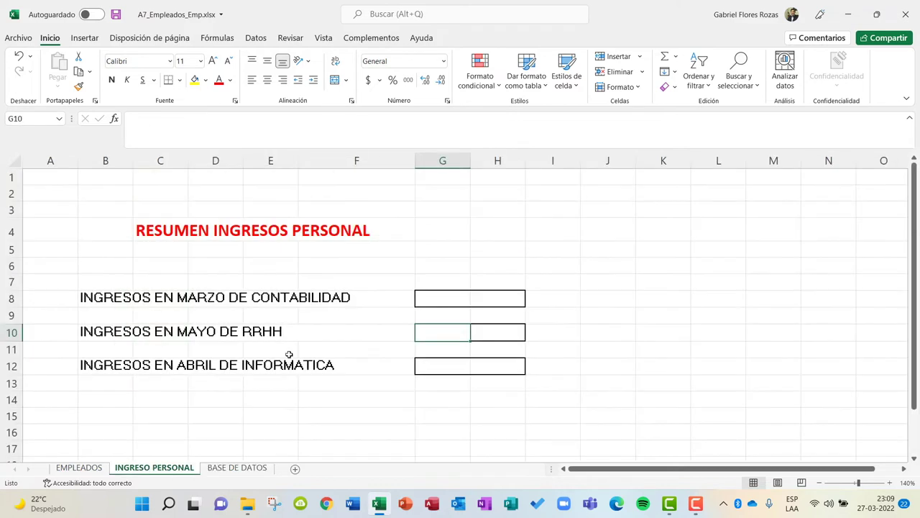
{"action": "left_click", "coordinate": [425, 298]}
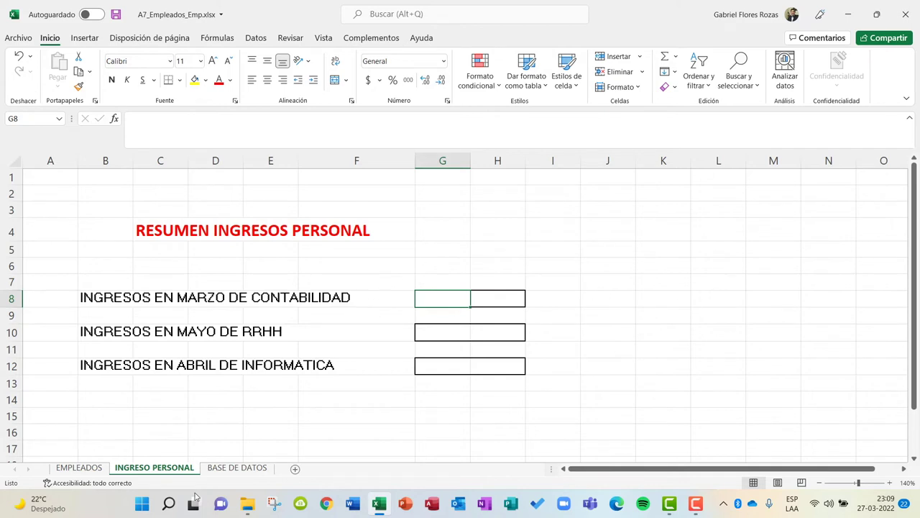
{"action": "left_click", "coordinate": [230, 468]}
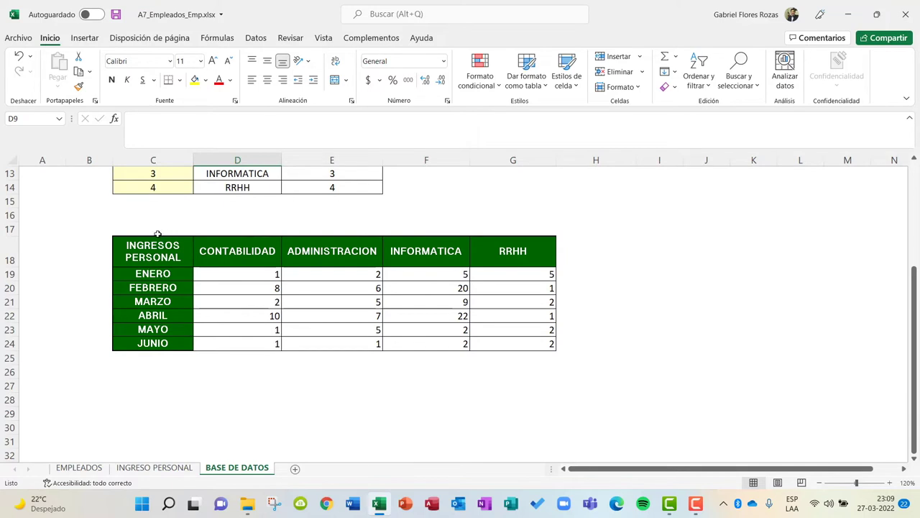
{"action": "left_click", "coordinate": [154, 468]}
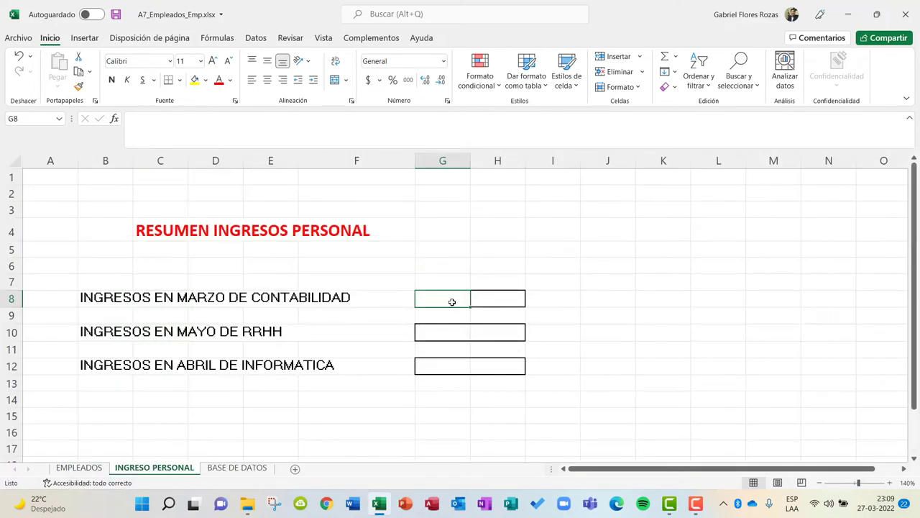
{"action": "type", "text": "=BUSCARH("}
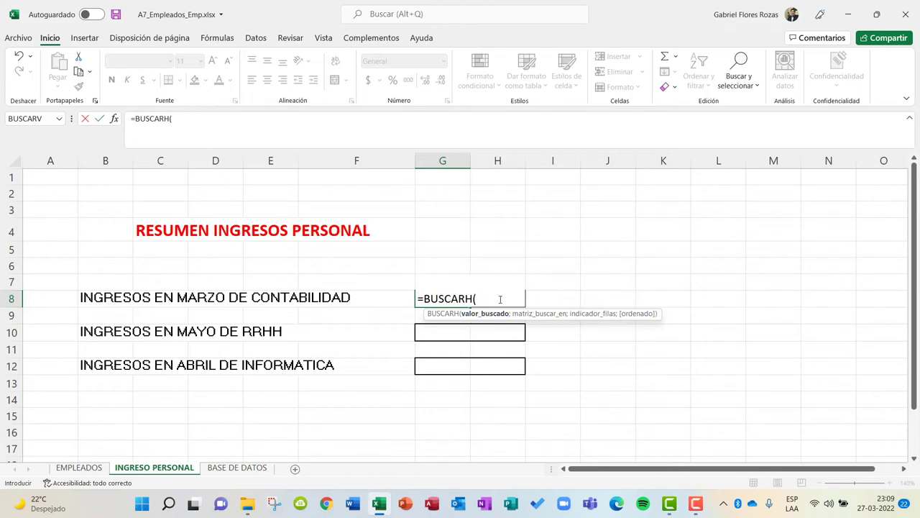
Step: Cancel the unfinished G8 formula and enter CONTABILIDAD in cell J8
{"action": "key", "text": "Escape"}
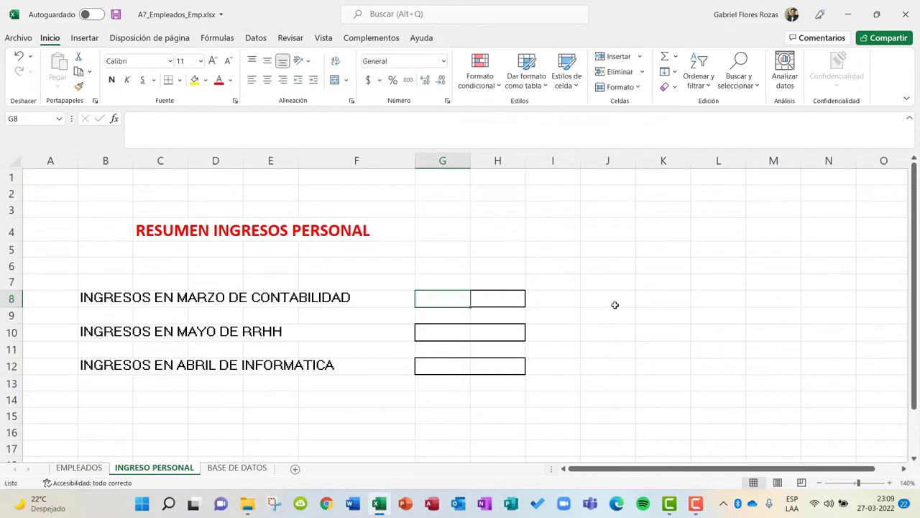
{"action": "left_click", "coordinate": [615, 297]}
{"action": "key", "text": "Caps_Lock"}
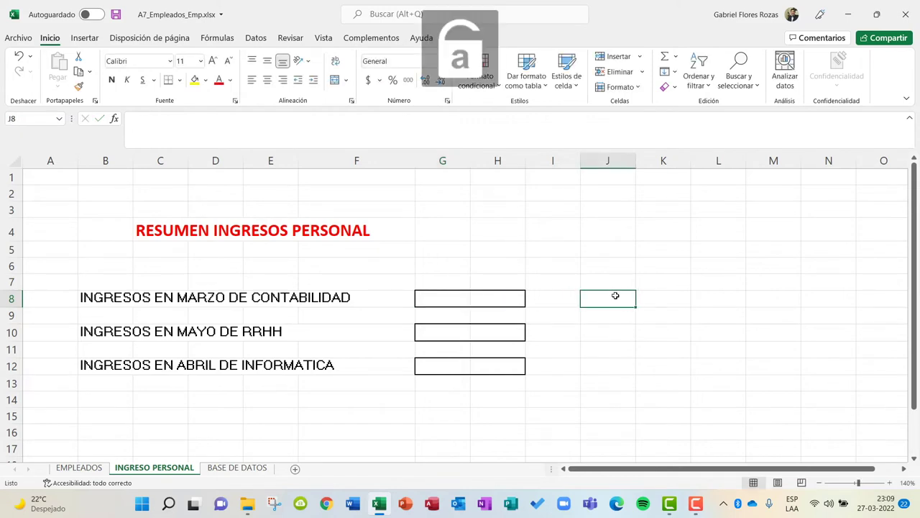
{"action": "key", "text": "Caps_Lock"}
{"action": "type", "text": "CONTABILIDAD"}
{"action": "key", "text": "Return"}
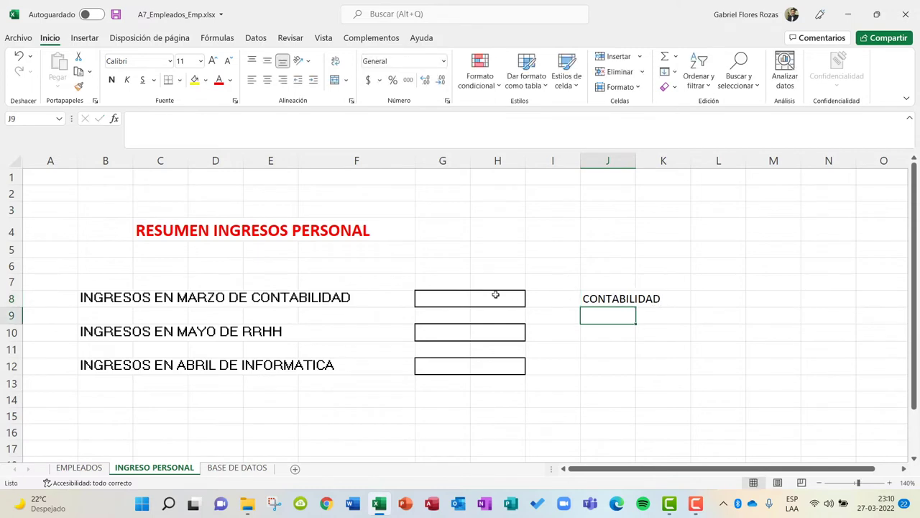
Step: Start a BUSCARH formula in G8 with CONTABILIDAD as lookup value, then abandon it
{"action": "left_click", "coordinate": [490, 299]}
{"action": "left_click", "coordinate": [455, 299]}
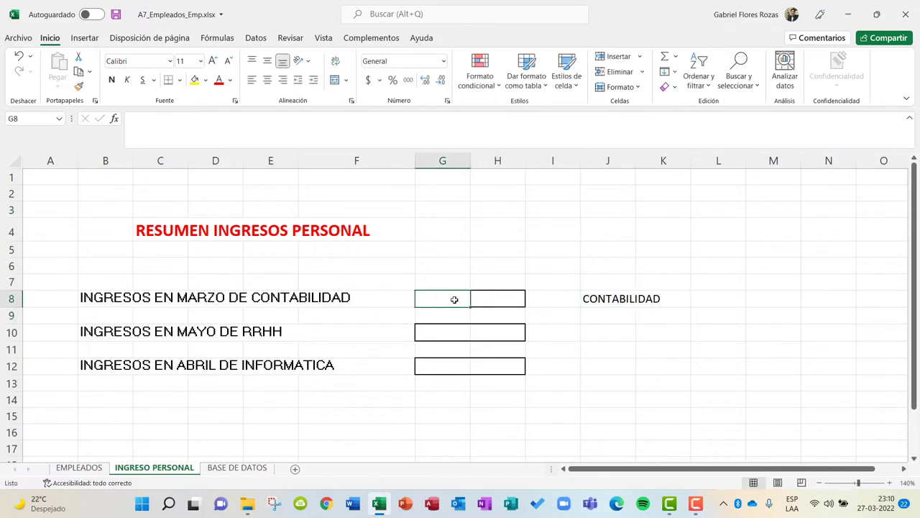
{"action": "type", "text": "=BUSCAR"}
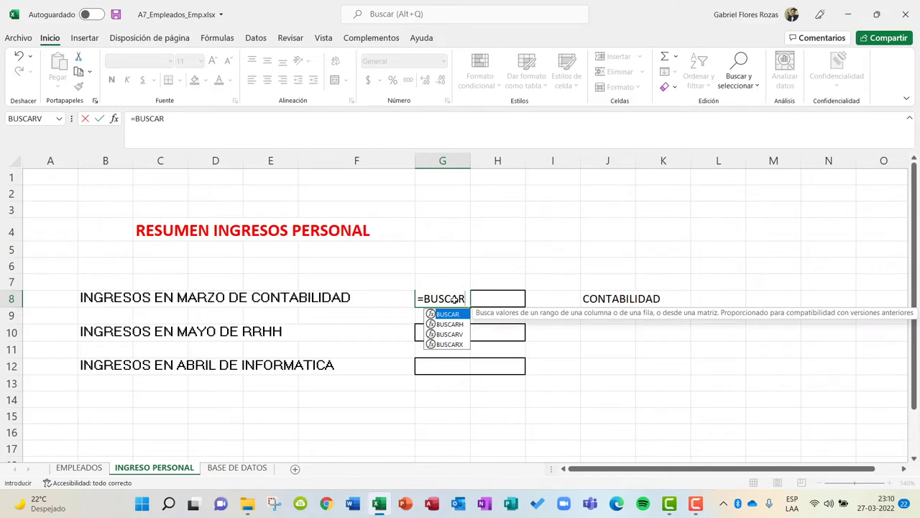
{"action": "type", "text": "H(J"}
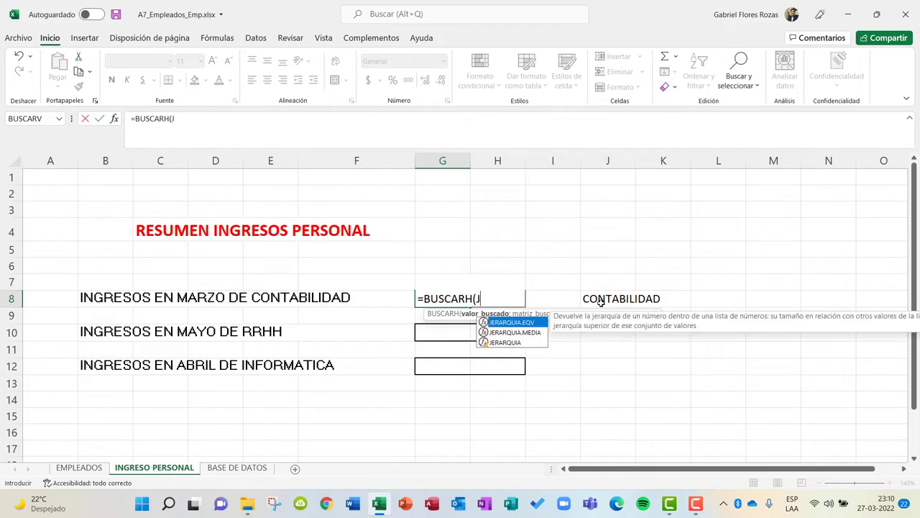
{"action": "left_click", "coordinate": [601, 301]}
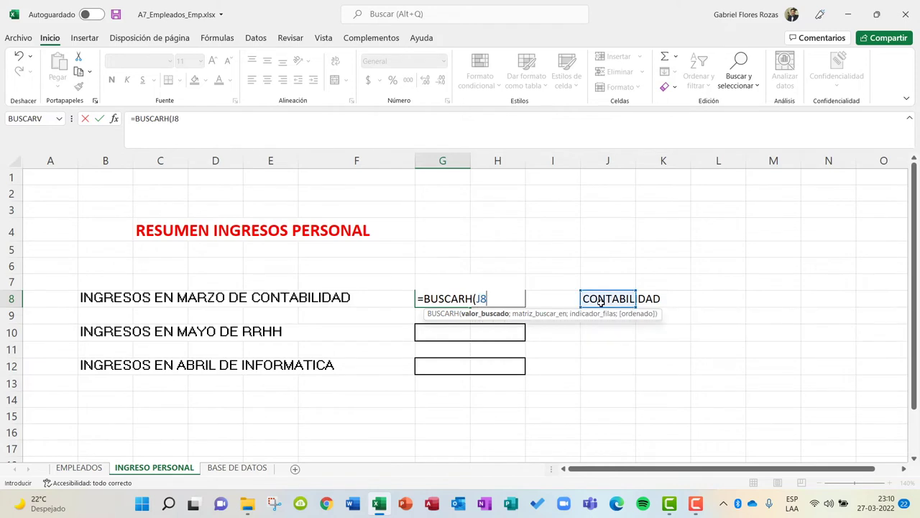
{"action": "key", "text": "BackSpace"}
{"action": "key", "text": "BackSpace"}
{"action": "type", "text": "\""}
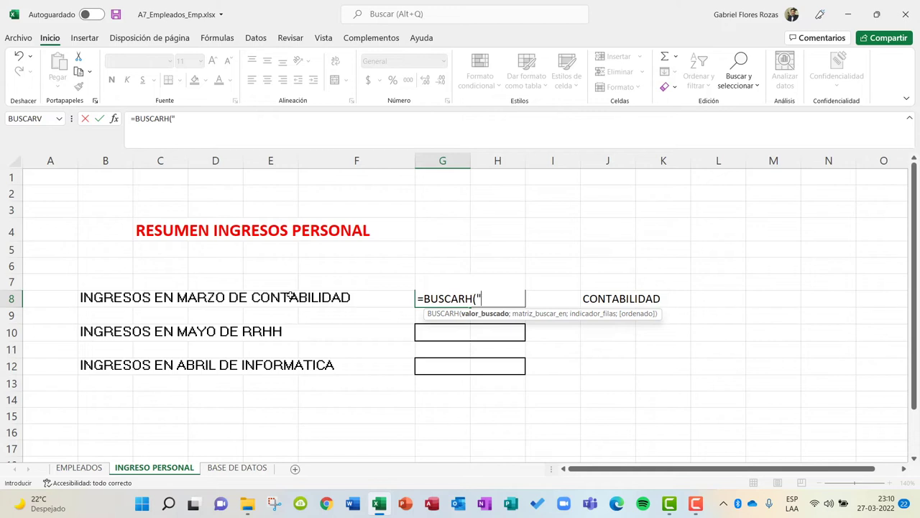
{"action": "type", "text": "CONTABILIDAD"}
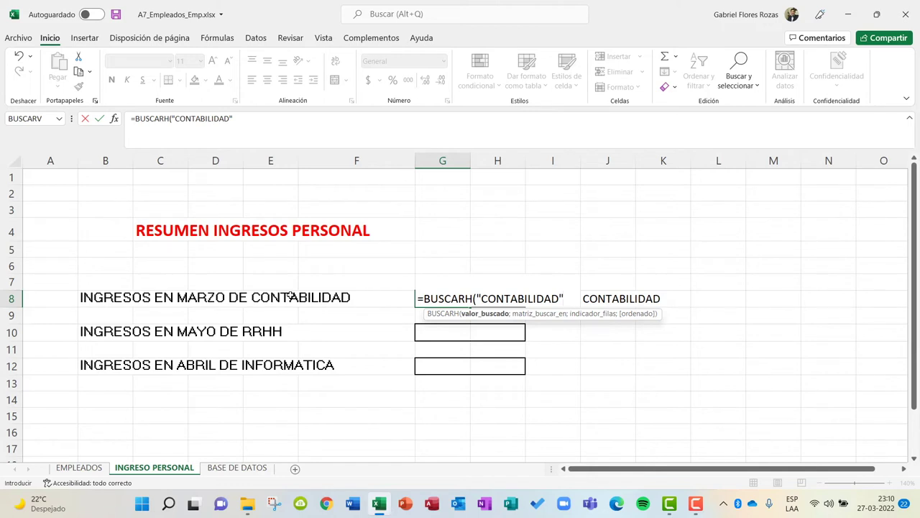
{"action": "key", "text": "Escape"}
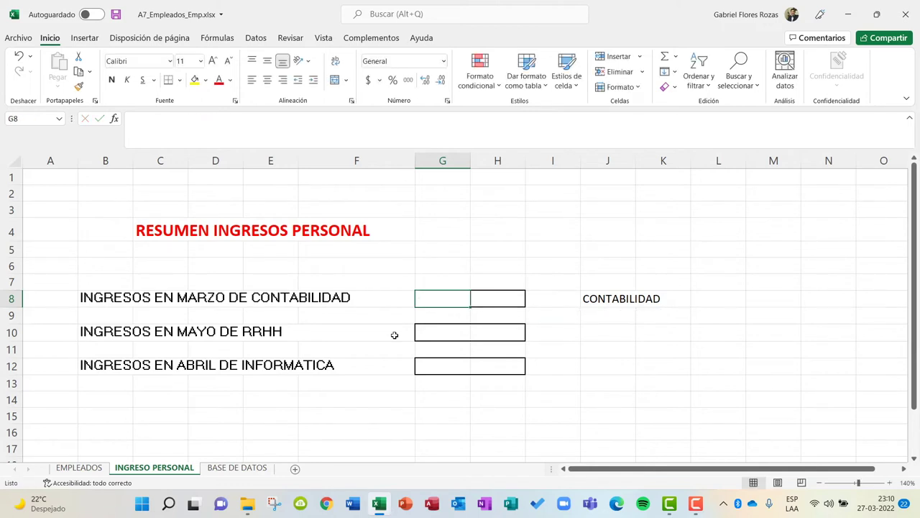
{"action": "left_click", "coordinate": [619, 294]}
Step: Clear J8 and enter =BUSCARH("CONTABILIDAD";'BASE DE DATOS'!C18:G24;4;0) in G8, returning 2
{"action": "key", "text": "Delete"}
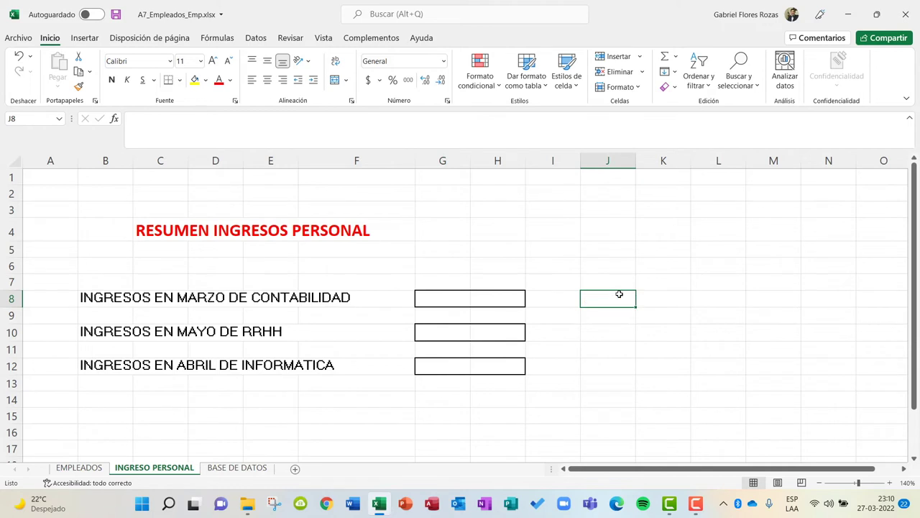
{"action": "left_click", "coordinate": [443, 297]}
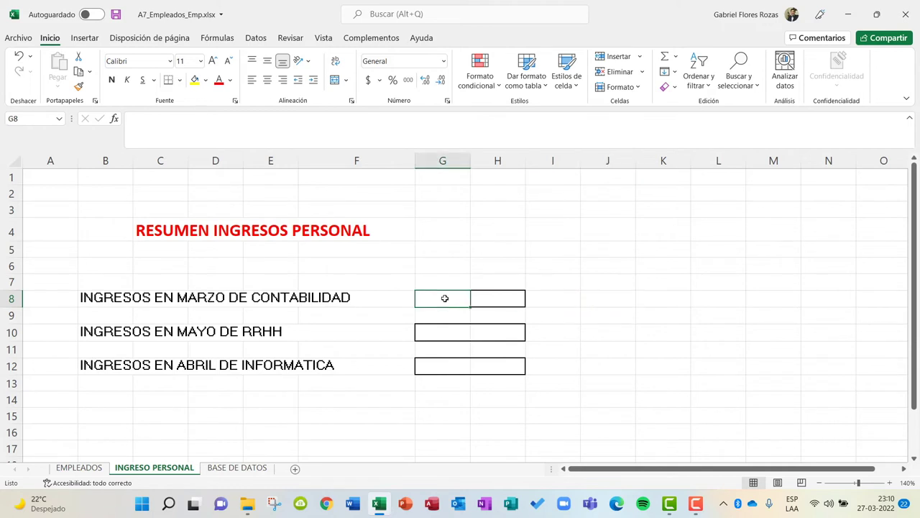
{"action": "type", "text": "=BUSCARH(\""}
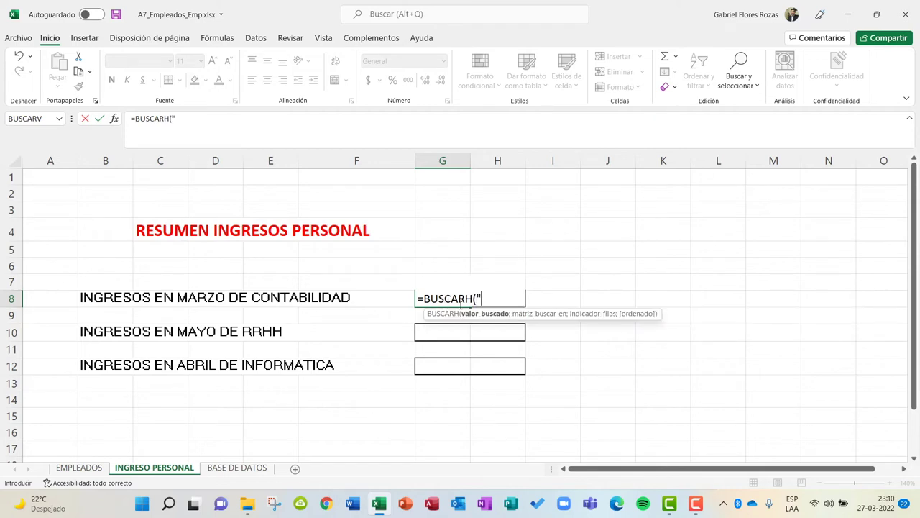
{"action": "type", "text": "CONTABILIDAD\""}
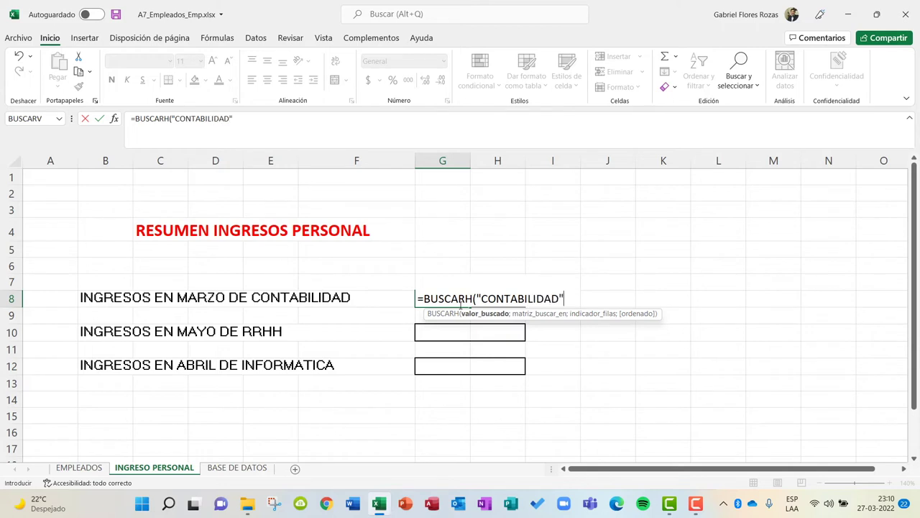
{"action": "type", "text": ";"}
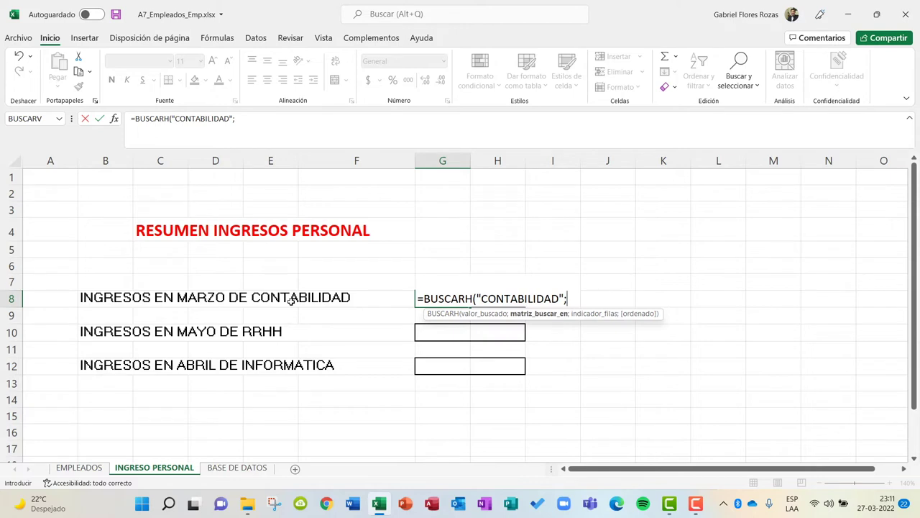
{"action": "left_click", "coordinate": [232, 470]}
{"action": "left_click", "coordinate": [232, 470]}
{"action": "mouse_move", "coordinate": [141, 246]}
{"action": "left_mouse_down"}
{"action": "mouse_move", "coordinate": [328, 279]}
{"action": "mouse_move", "coordinate": [539, 342]}
{"action": "left_mouse_up"}
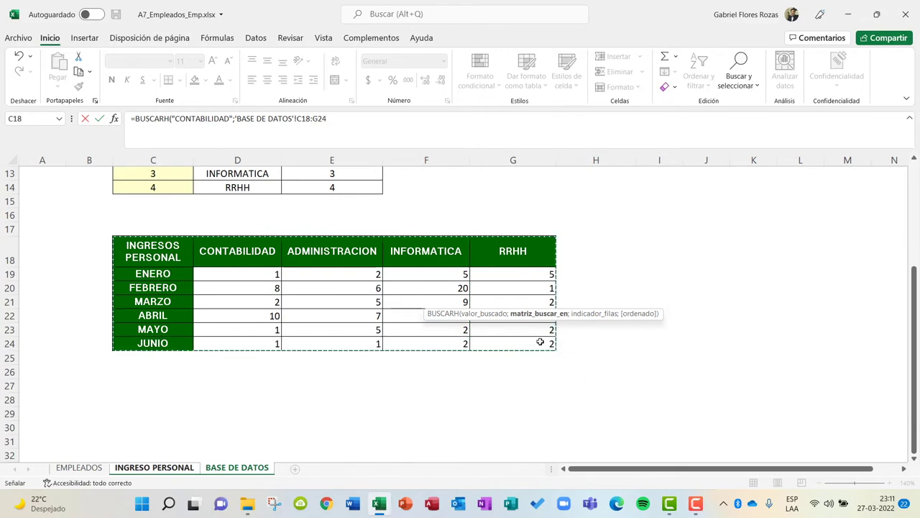
{"action": "left_click", "coordinate": [341, 118]}
{"action": "type", "text": ";4"}
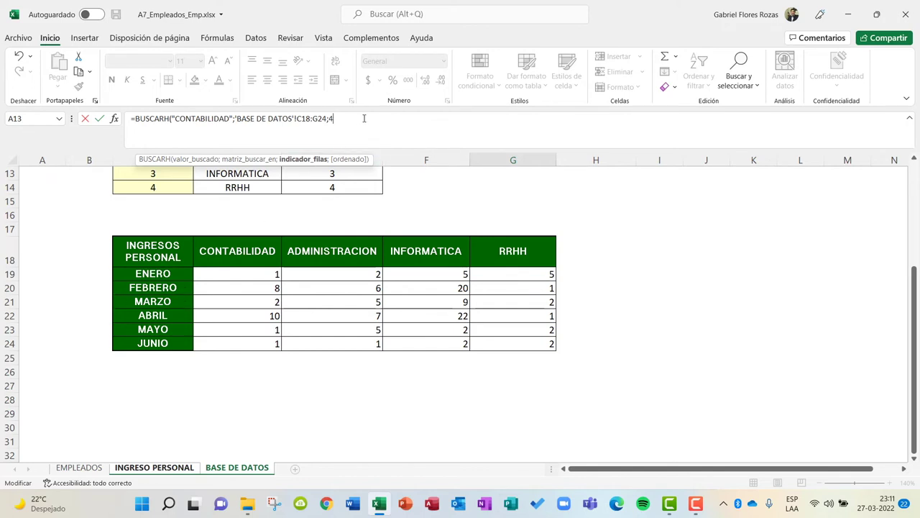
{"action": "type", "text": ";0)"}
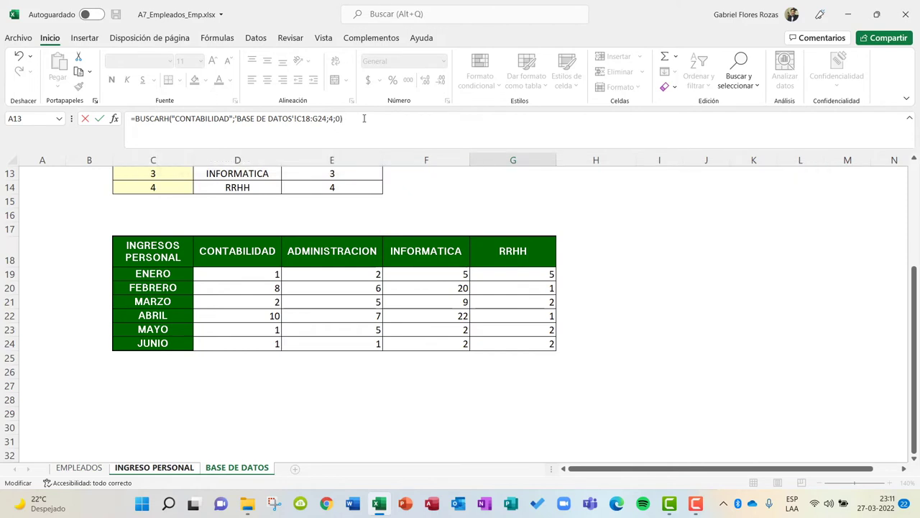
{"action": "key", "text": "Return"}
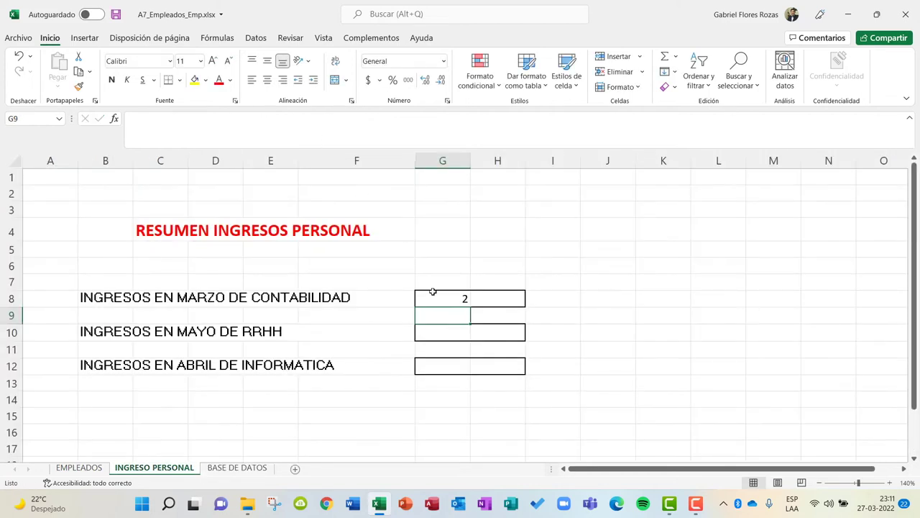
{"action": "left_click", "coordinate": [444, 298]}
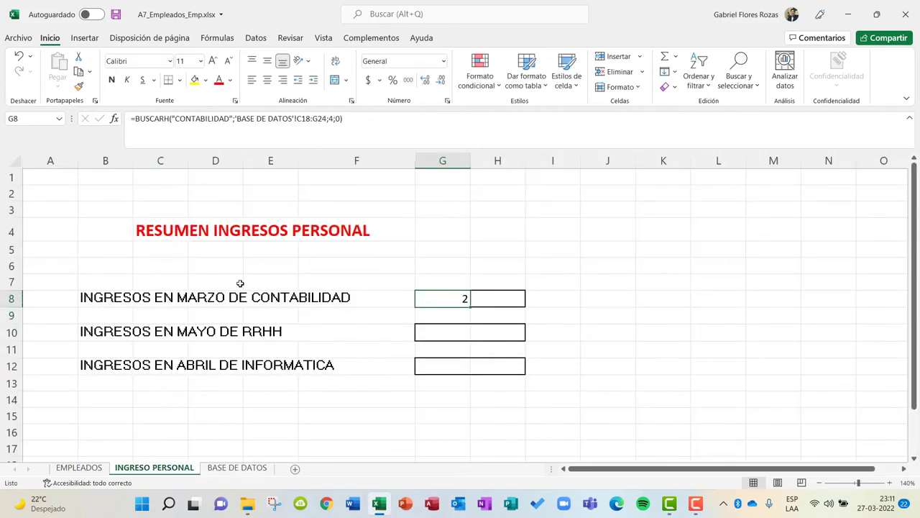
Step: Review the BASE DE DATOS income table, then delete G8's lookup formula
{"action": "left_click", "coordinate": [225, 468]}
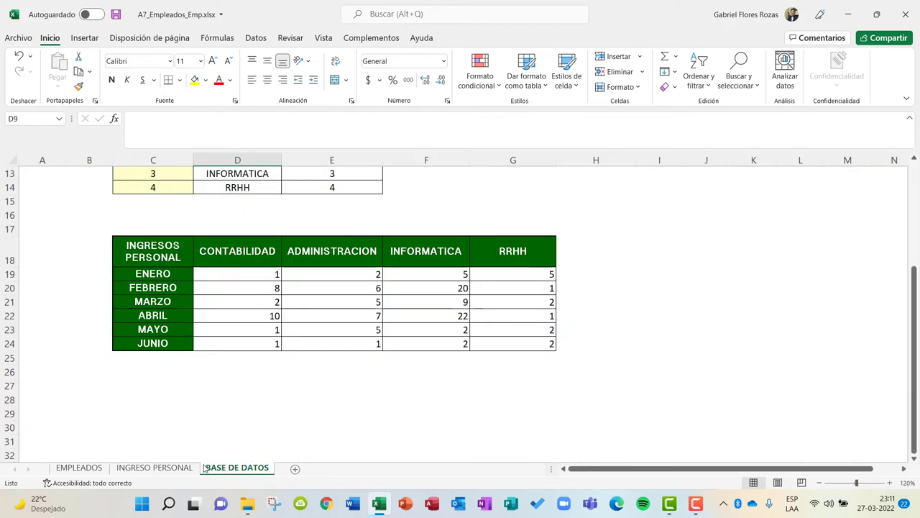
{"action": "left_click", "coordinate": [146, 469]}
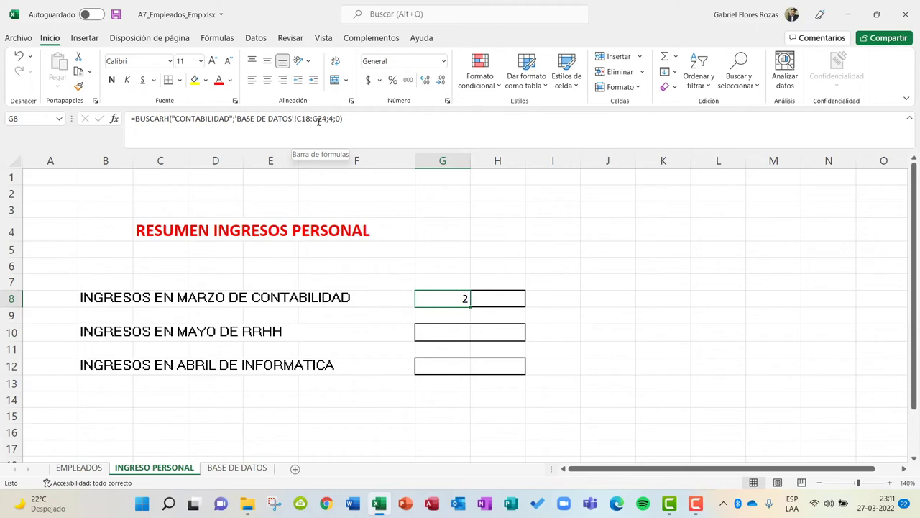
{"action": "left_click", "coordinate": [573, 294]}
{"action": "left_click", "coordinate": [629, 305]}
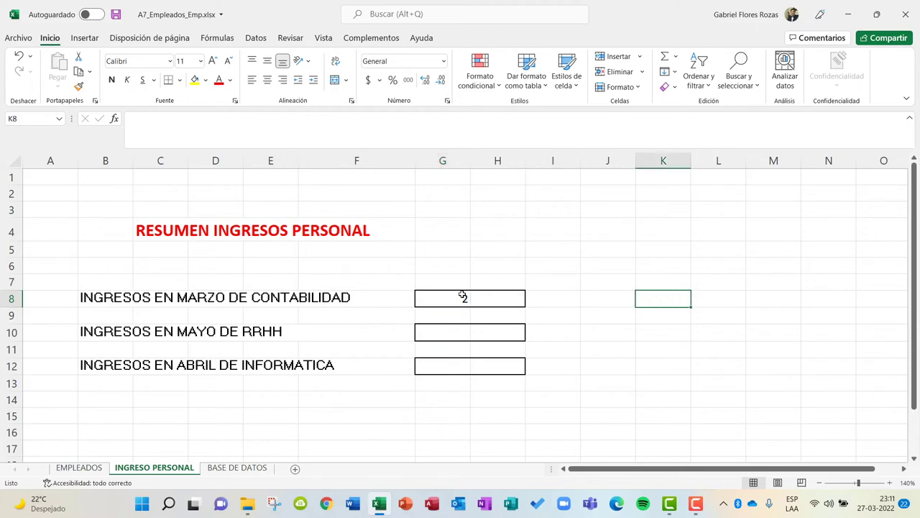
{"action": "left_click", "coordinate": [463, 296]}
{"action": "key", "text": "Delete"}
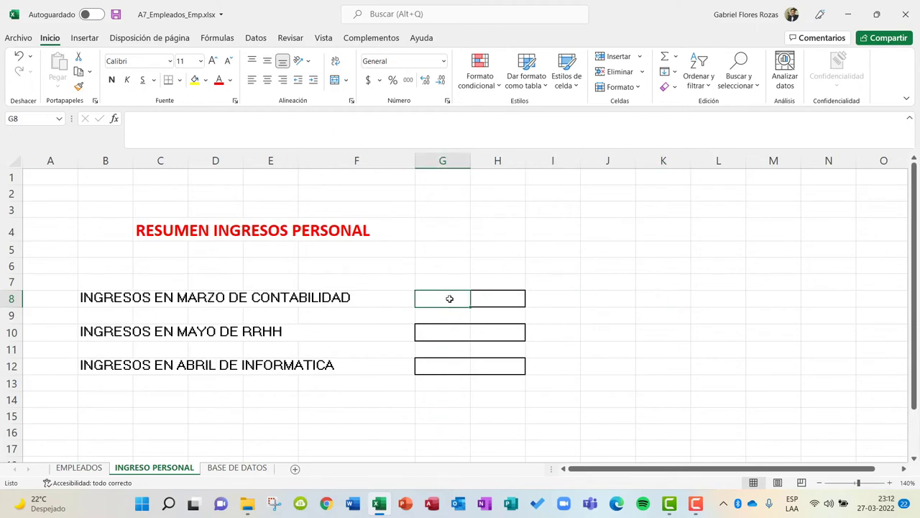
{"action": "left_click", "coordinate": [601, 293]}
{"action": "left_click", "coordinate": [444, 298]}
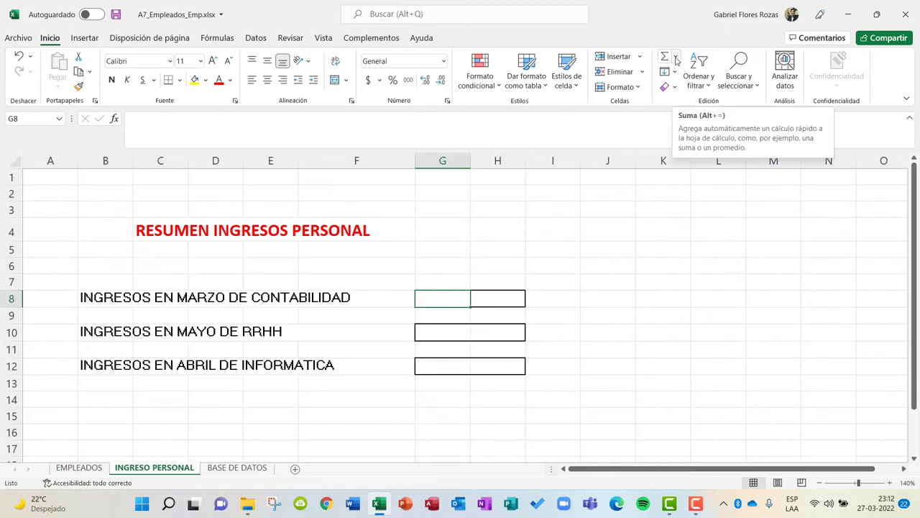
{"action": "left_click", "coordinate": [677, 58]}
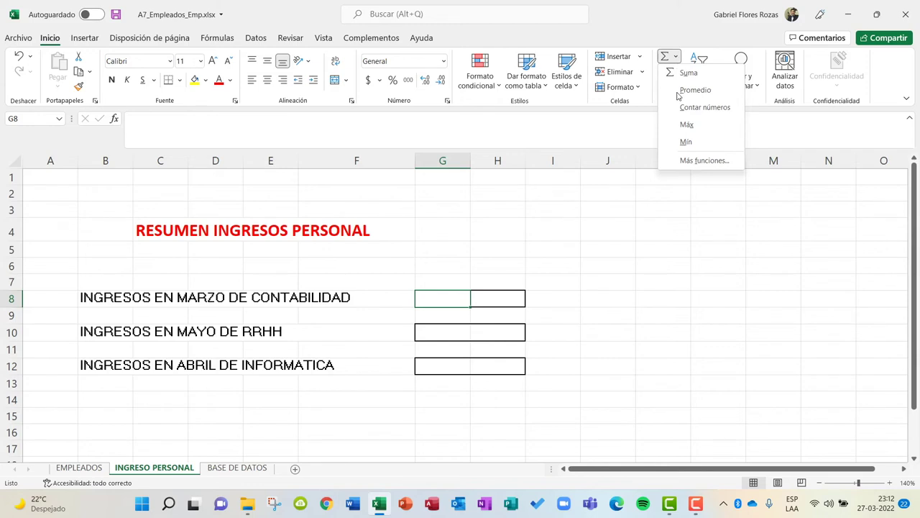
Step: Insert BUSCARH into G8 from the Búsqueda y referencia category of Insert Function
{"action": "left_click", "coordinate": [708, 161]}
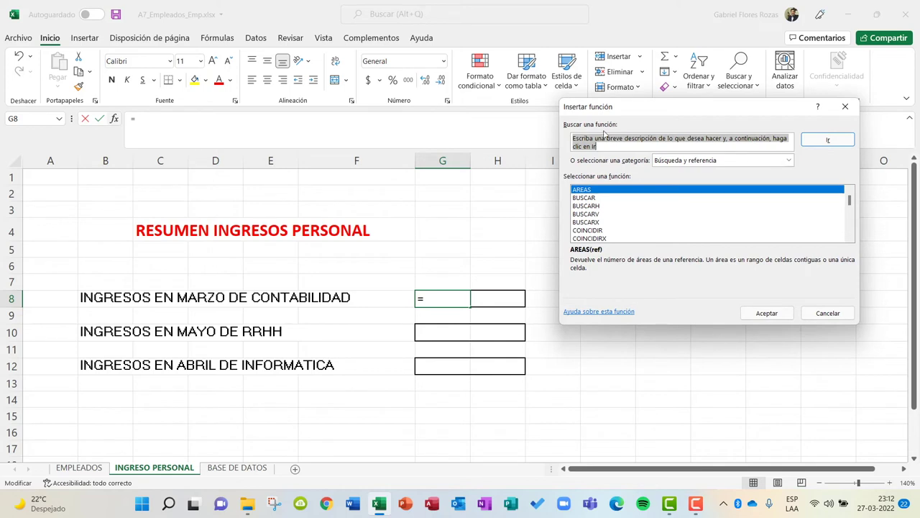
{"action": "left_click", "coordinate": [787, 161]}
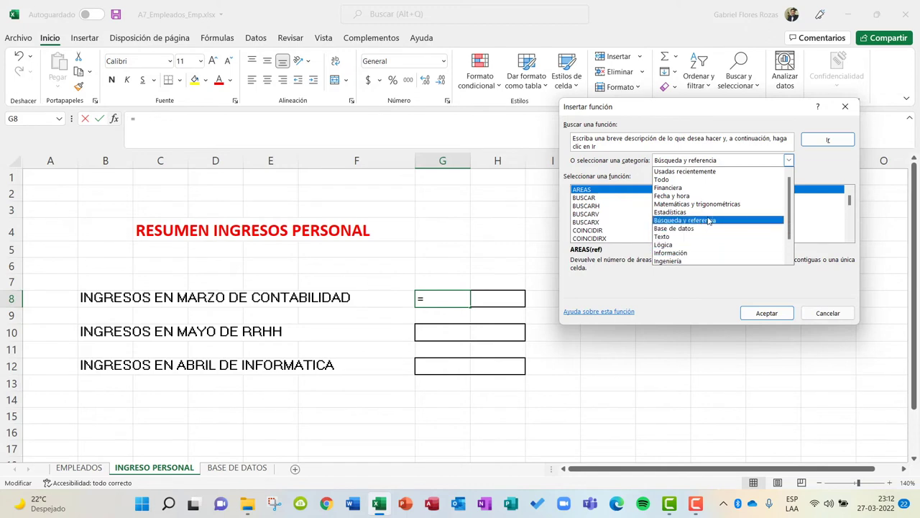
{"action": "left_click", "coordinate": [689, 221]}
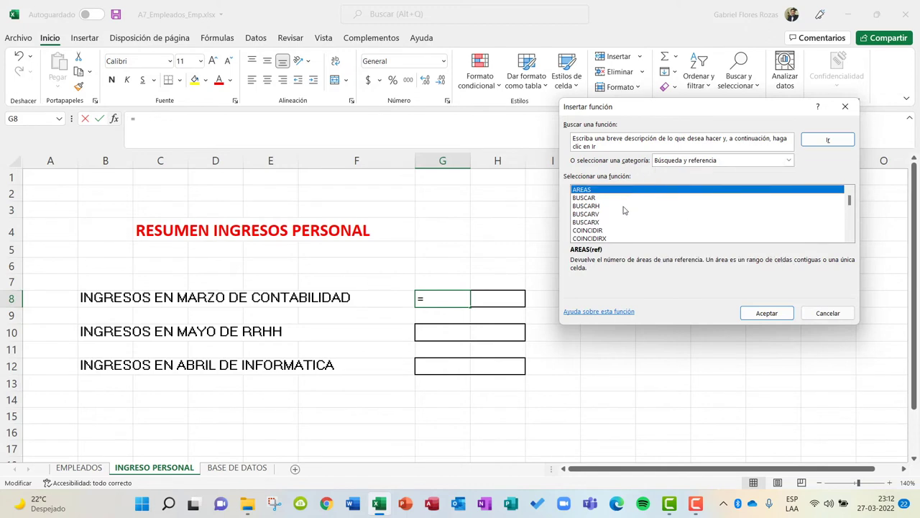
{"action": "left_click", "coordinate": [601, 206]}
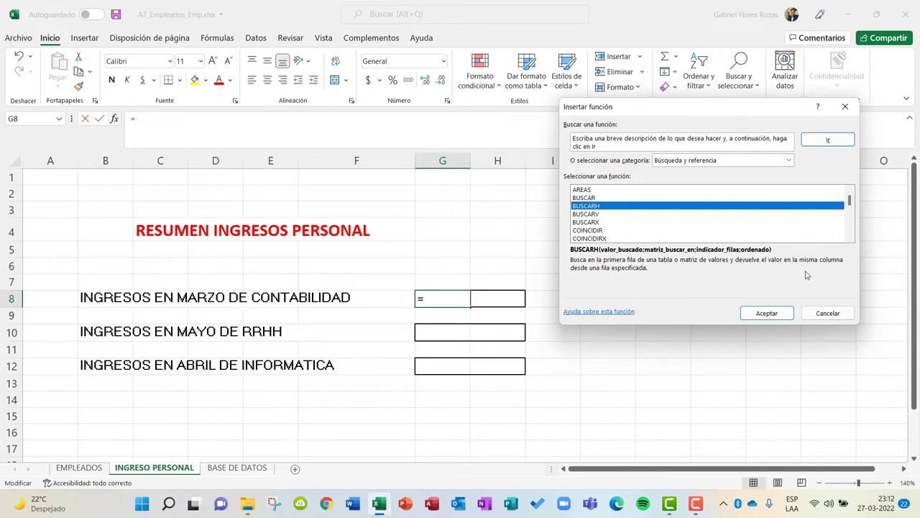
{"action": "left_click", "coordinate": [778, 314]}
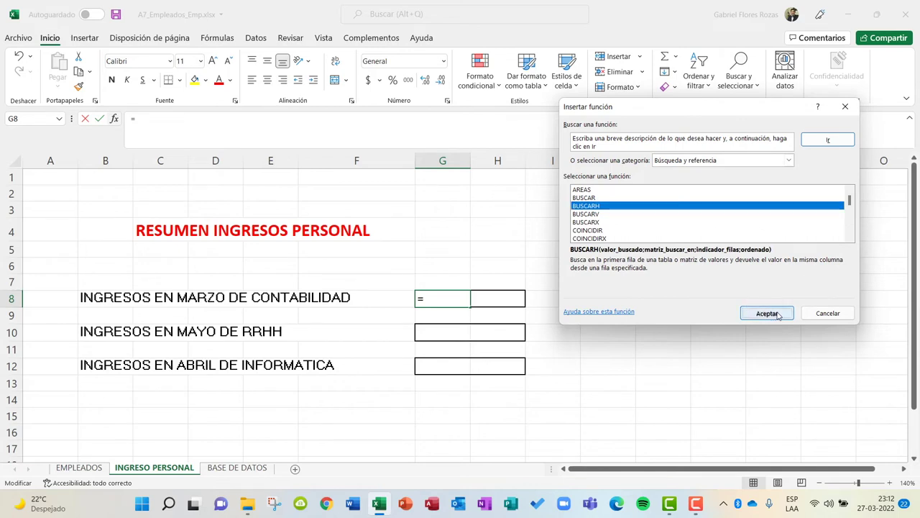
{"action": "mouse_move", "coordinate": [594, 121]}
{"action": "left_mouse_down"}
{"action": "mouse_move", "coordinate": [605, 105]}
{"action": "mouse_move", "coordinate": [590, 72]}
{"action": "left_mouse_up"}
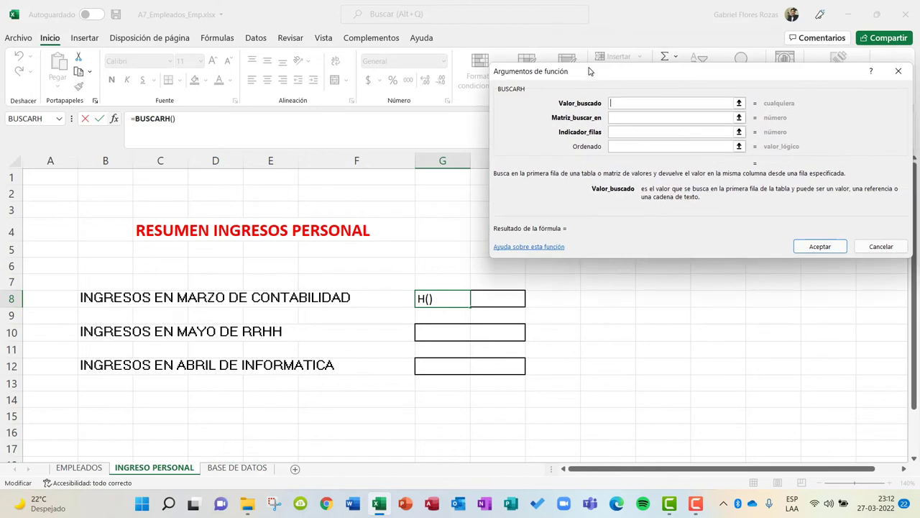
Step: Set "CONTABILIDAD" as the lookup value and 'BASE DE DATOS'!C18:G24 as the table
{"action": "type", "text": "\""}
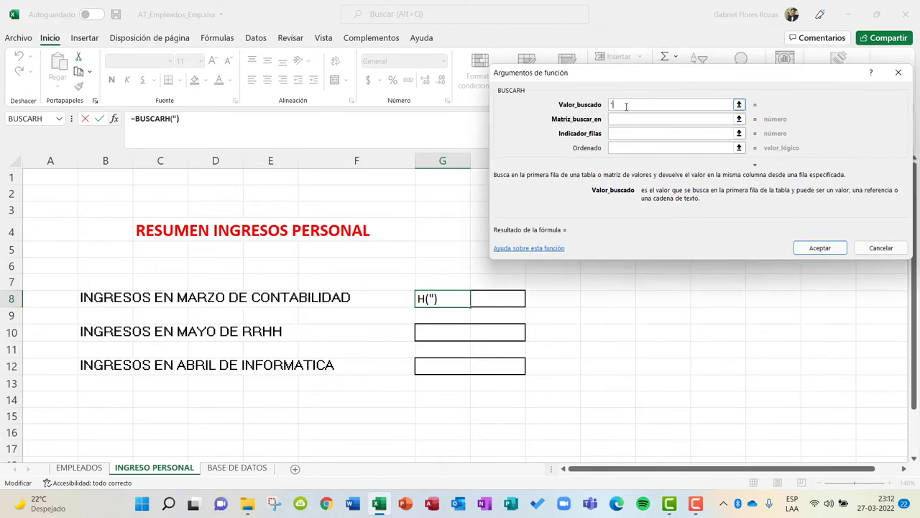
{"action": "type", "text": "CONTABILIDAD"}
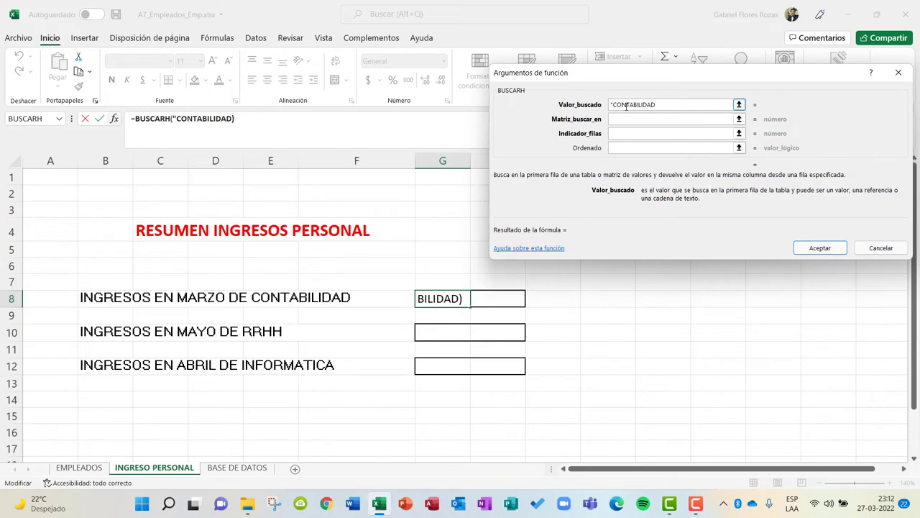
{"action": "type", "text": "\""}
{"action": "left_click", "coordinate": [626, 120]}
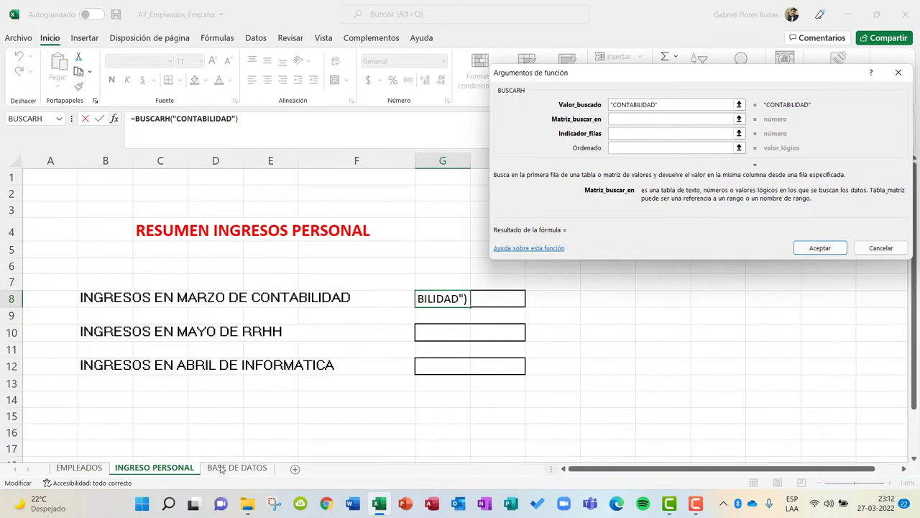
{"action": "left_click", "coordinate": [234, 467]}
{"action": "mouse_move", "coordinate": [145, 251]}
{"action": "left_mouse_down"}
{"action": "mouse_move", "coordinate": [352, 294]}
{"action": "mouse_move", "coordinate": [503, 350]}
{"action": "left_mouse_up"}
{"action": "left_click_drag", "start_coordinate": [513, 344], "coordinate": [513, 344]}
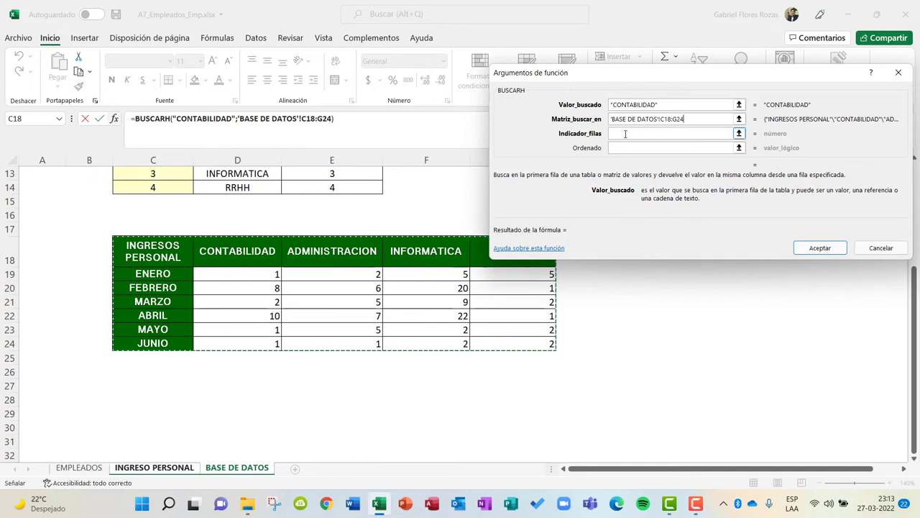
Step: Set row index 4 and exact match 0, confirming so G8 shows 2
{"action": "left_click", "coordinate": [625, 134]}
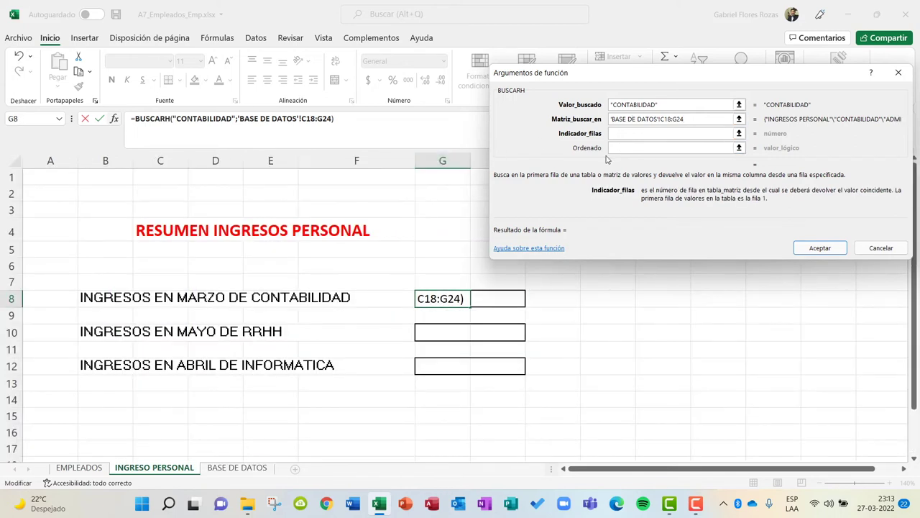
{"action": "type", "text": "4+"}
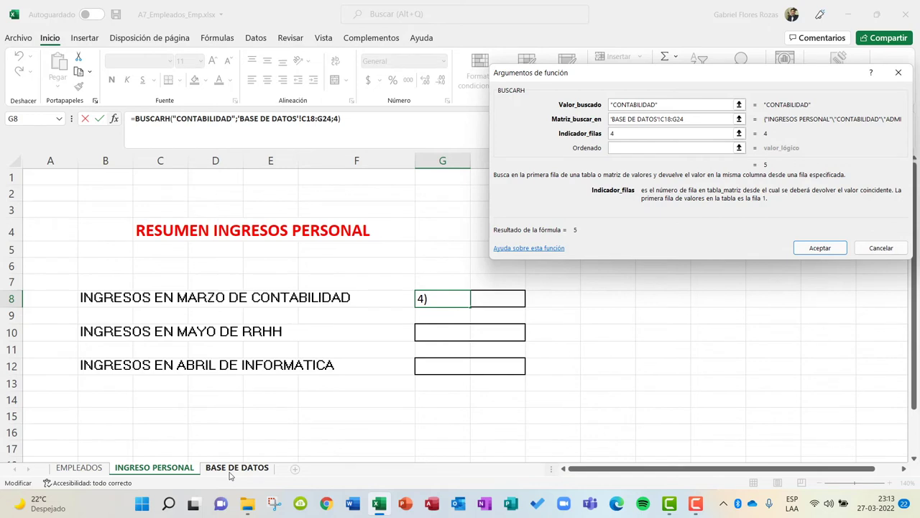
{"action": "left_click", "coordinate": [237, 467]}
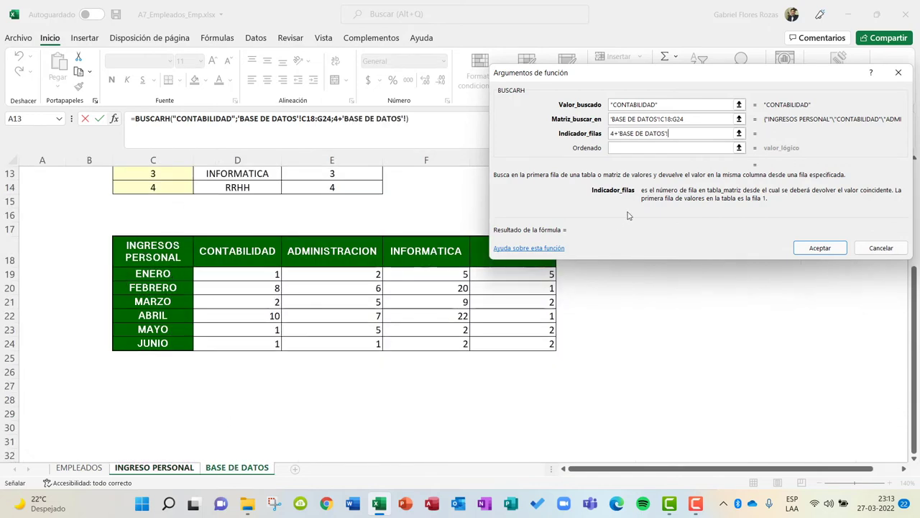
{"action": "left_click_drag", "start_coordinate": [670, 133], "coordinate": [596, 133]}
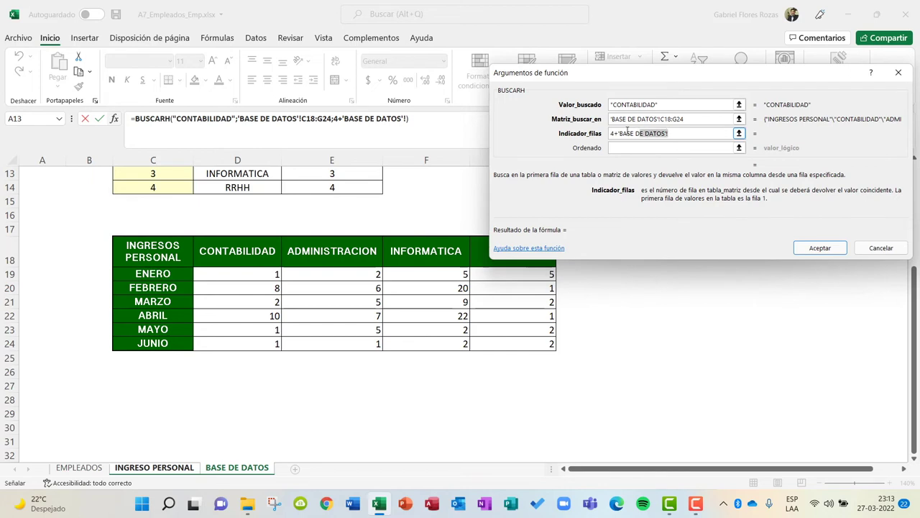
{"action": "type", "text": "4"}
{"action": "left_click", "coordinate": [668, 147]}
{"action": "type", "text": "0"}
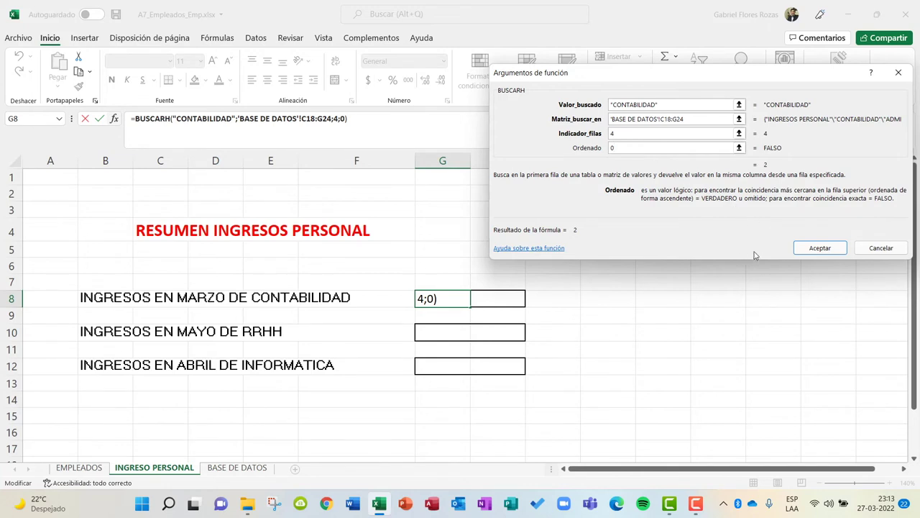
{"action": "left_click", "coordinate": [820, 247]}
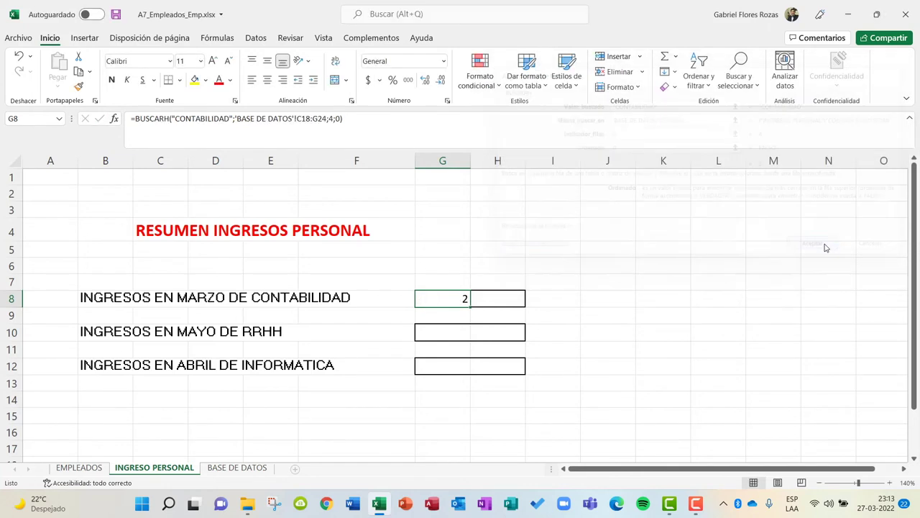
{"action": "left_click", "coordinate": [654, 301]}
Step: Enter =BUSCARH("RRHH";'BASE DE DATOS'!C18:G24;6;0) in G10, returning 2
{"action": "left_click", "coordinate": [454, 298]}
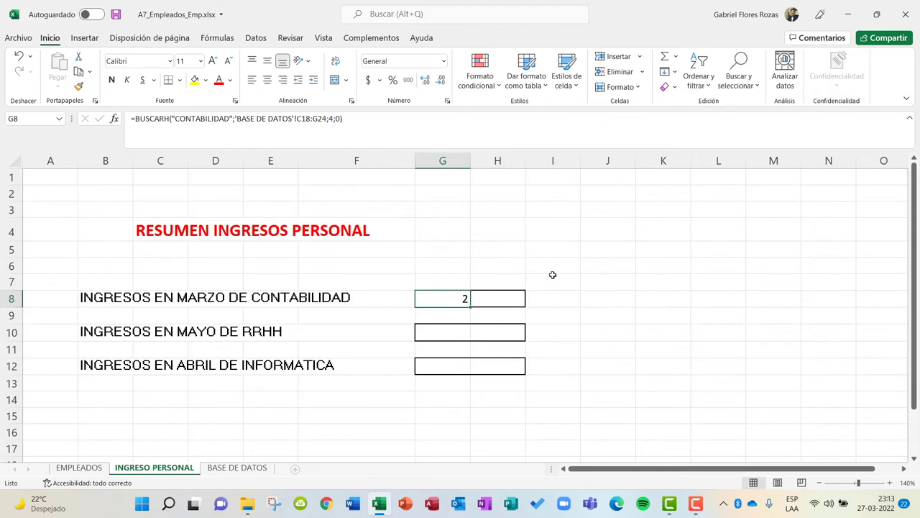
{"action": "left_click", "coordinate": [442, 331]}
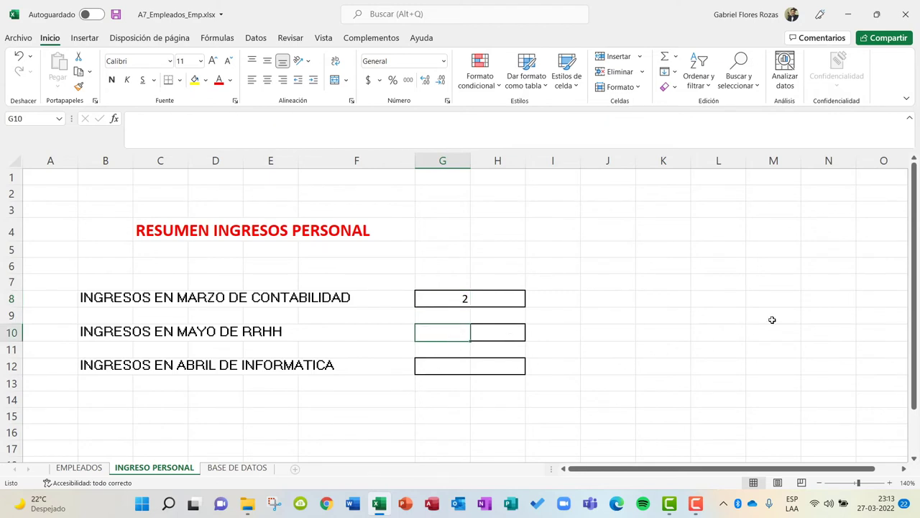
{"action": "type", "text": "="}
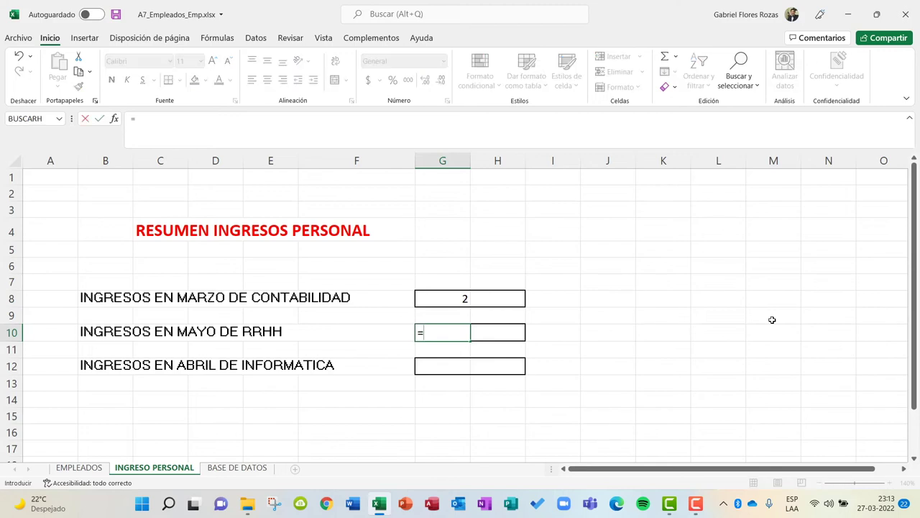
{"action": "type", "text": "BUSCARH"}
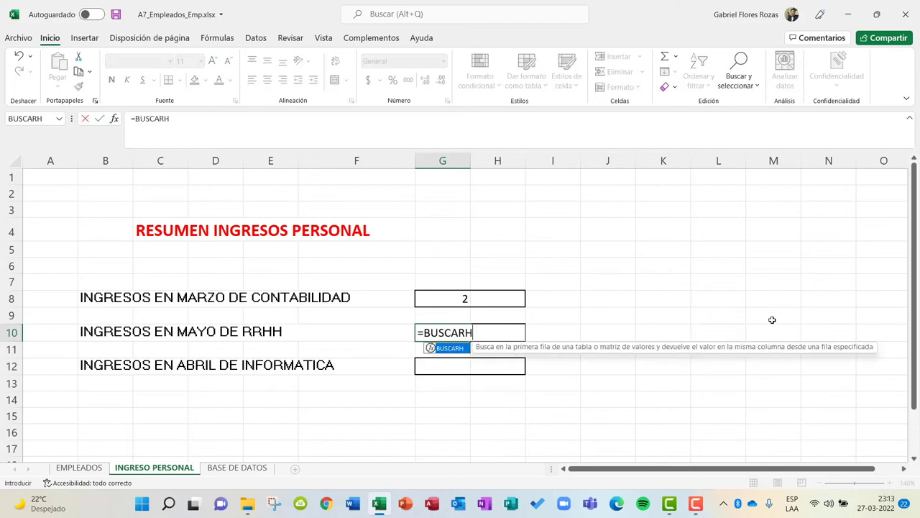
{"action": "type", "text": "("}
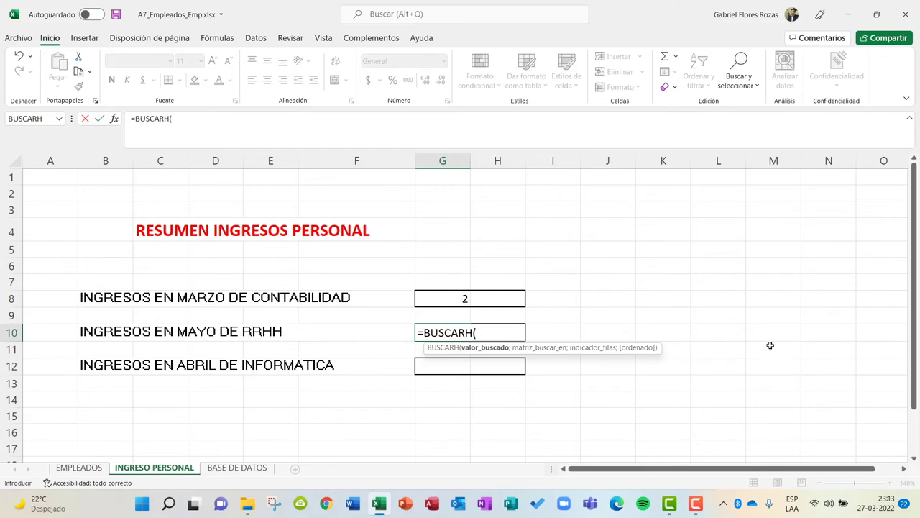
{"action": "type", "text": "RRHH\";"}
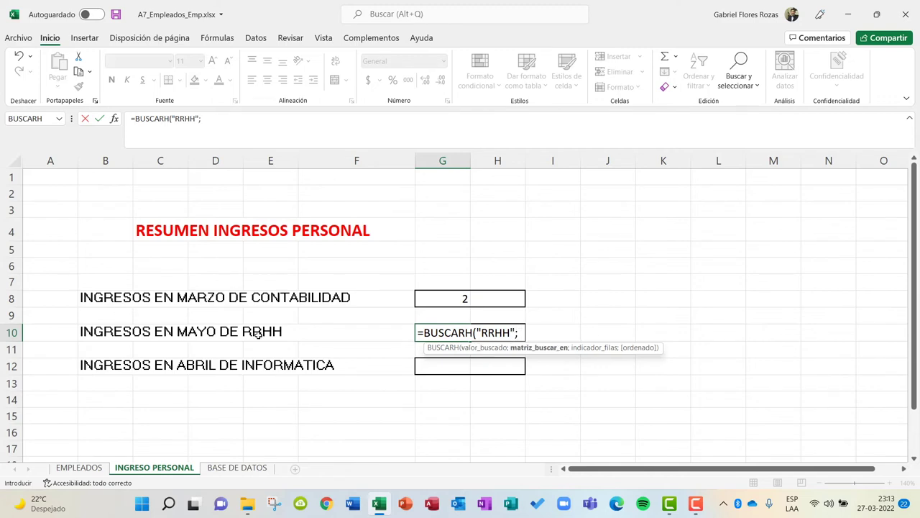
{"action": "left_click", "coordinate": [233, 468]}
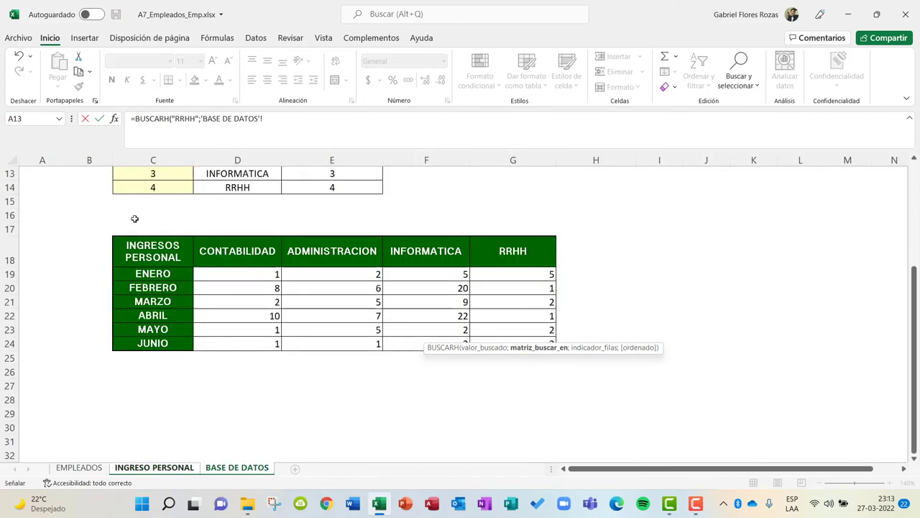
{"action": "left_click_drag", "start_coordinate": [125, 244], "coordinate": [532, 342]}
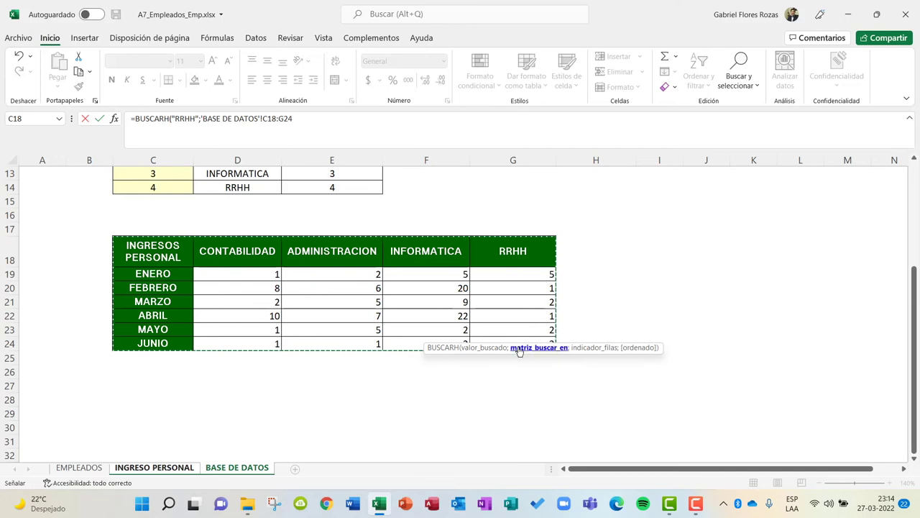
{"action": "left_click", "coordinate": [297, 118]}
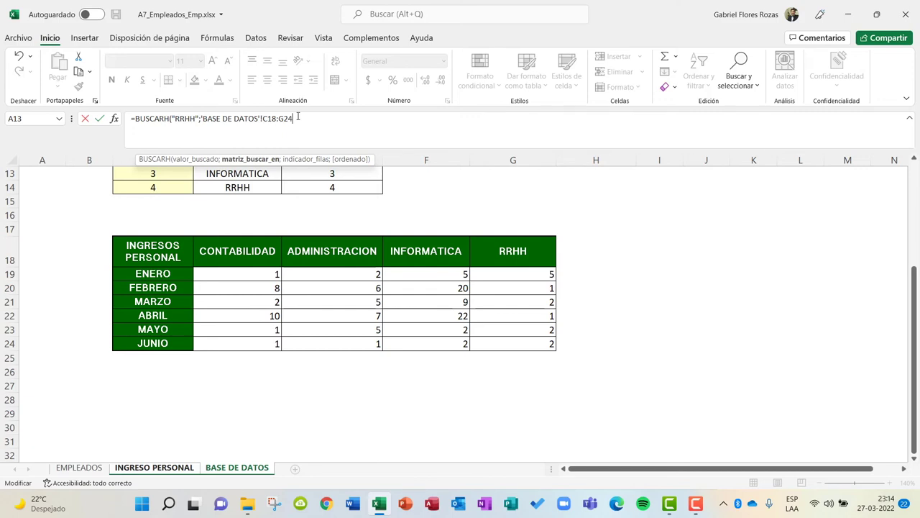
{"action": "type", "text": ";6"}
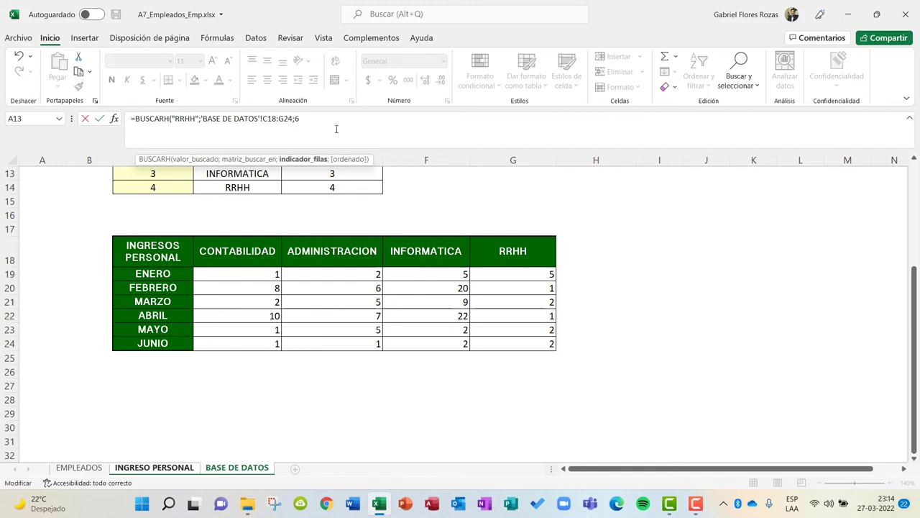
{"action": "type", "text": ";"}
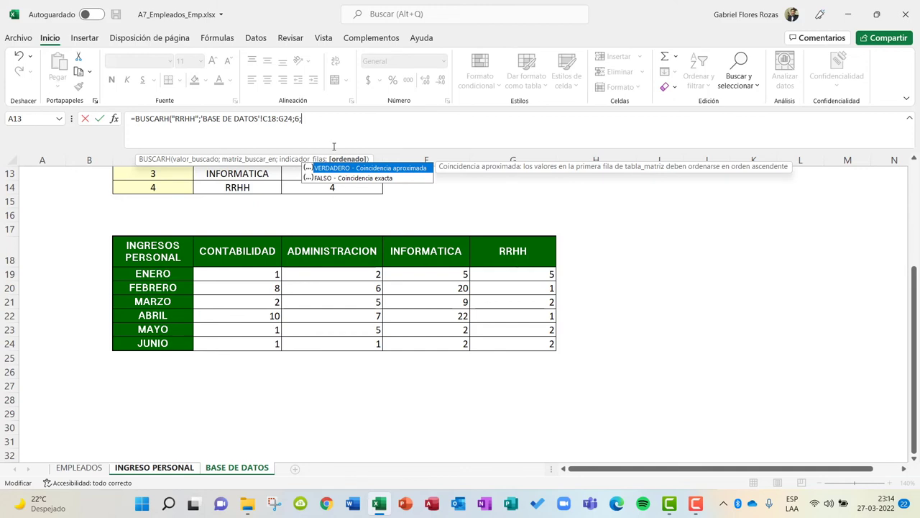
{"action": "type", "text": ")"}
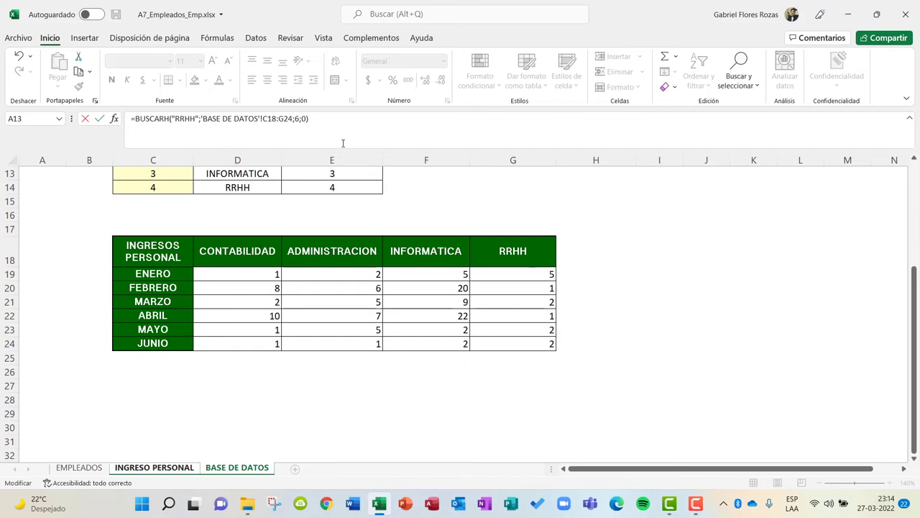
{"action": "key", "text": "Return"}
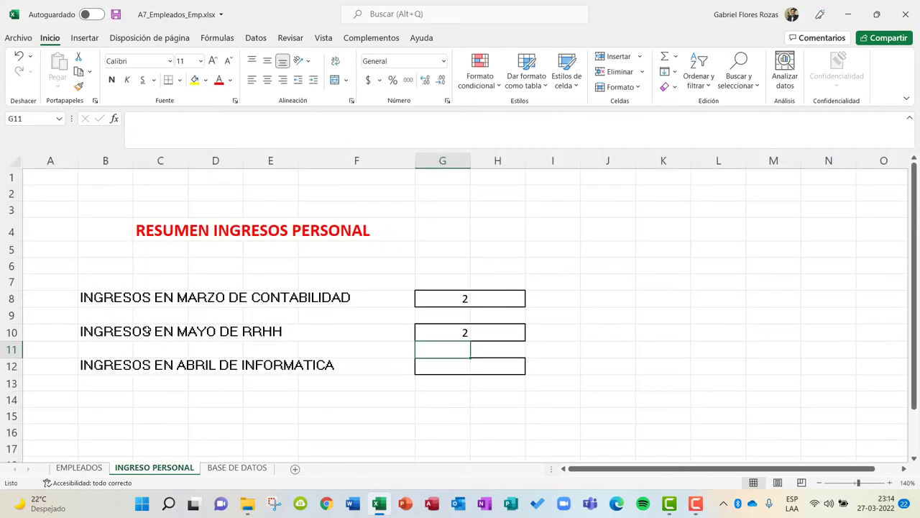
Step: Check G10 against the income table and start =BUSCARH("INFORMATICA"; in G12
{"action": "left_click", "coordinate": [433, 334]}
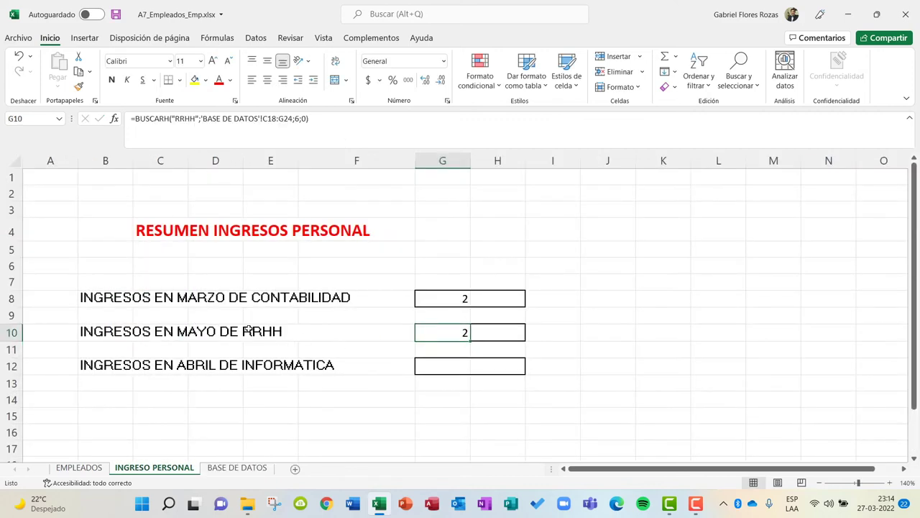
{"action": "left_click", "coordinate": [238, 468]}
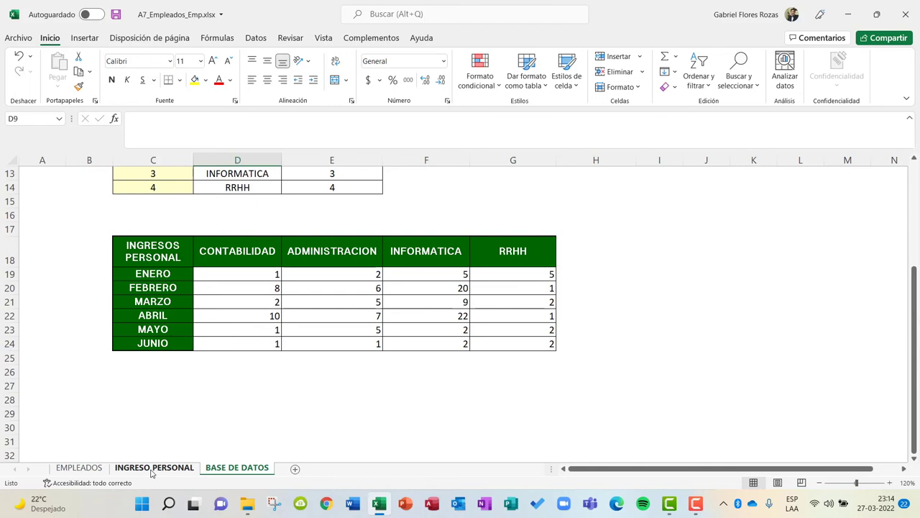
{"action": "left_click", "coordinate": [153, 468]}
{"action": "left_click", "coordinate": [456, 367]}
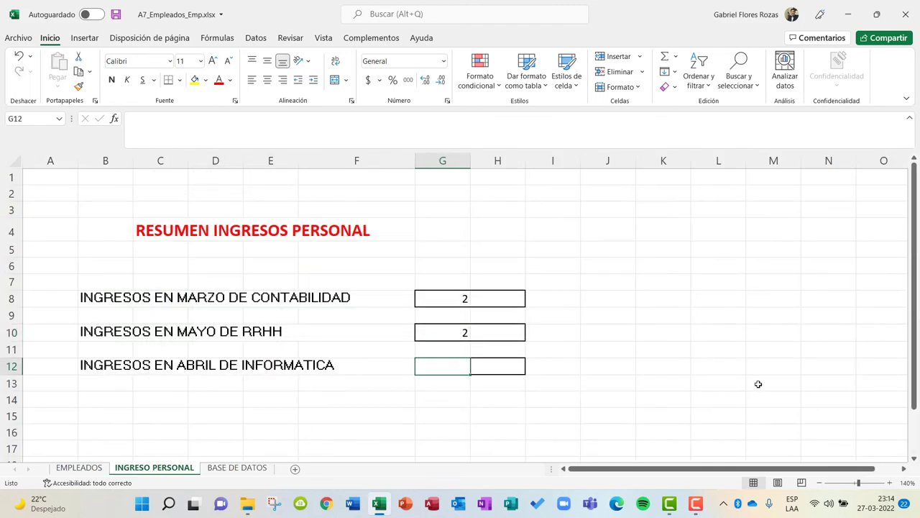
{"action": "type", "text": "="}
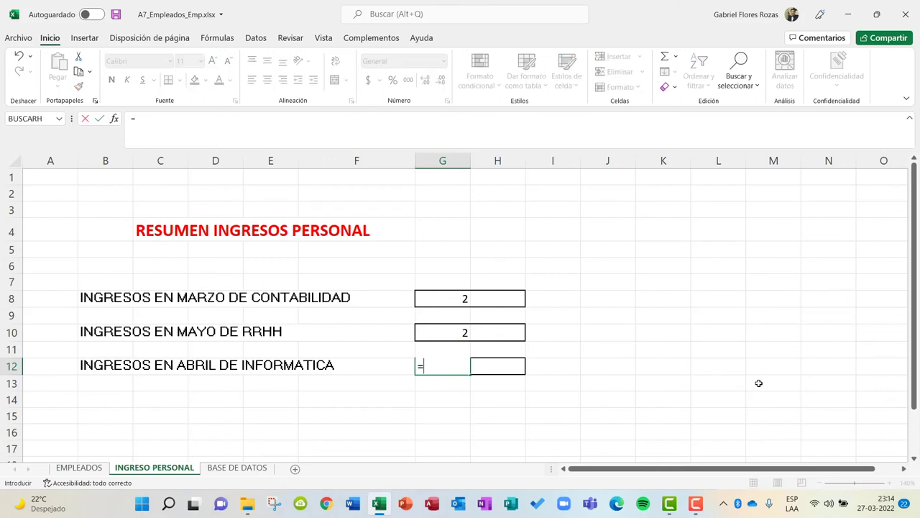
{"action": "type", "text": "BUSCAR"}
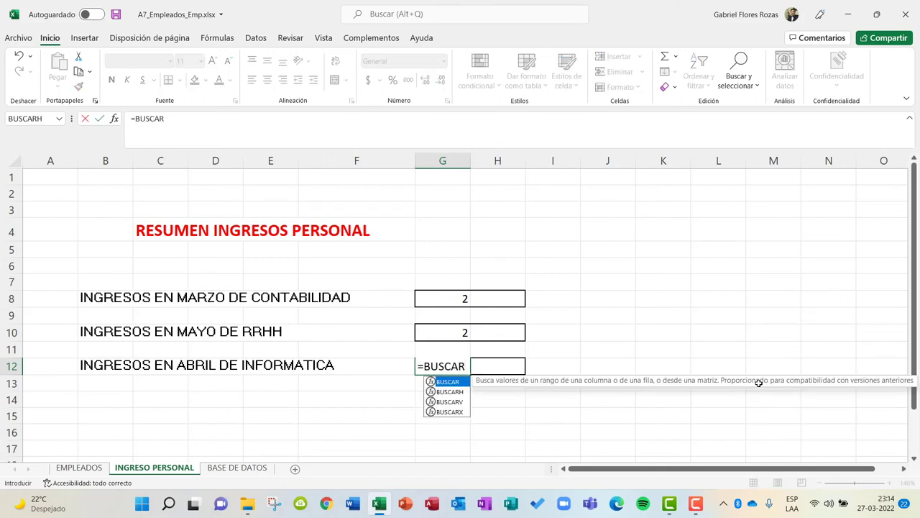
{"action": "type", "text": "H(\""}
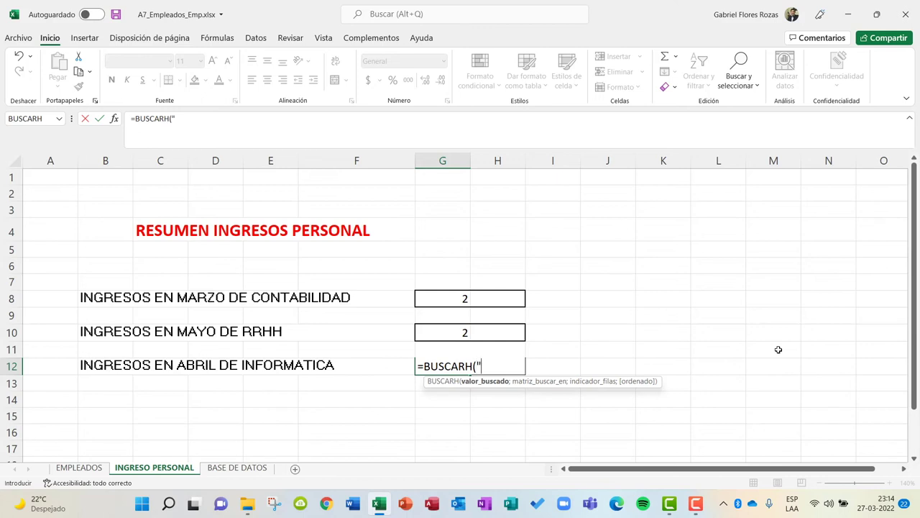
{"action": "type", "text": "INFORMATICA\";"}
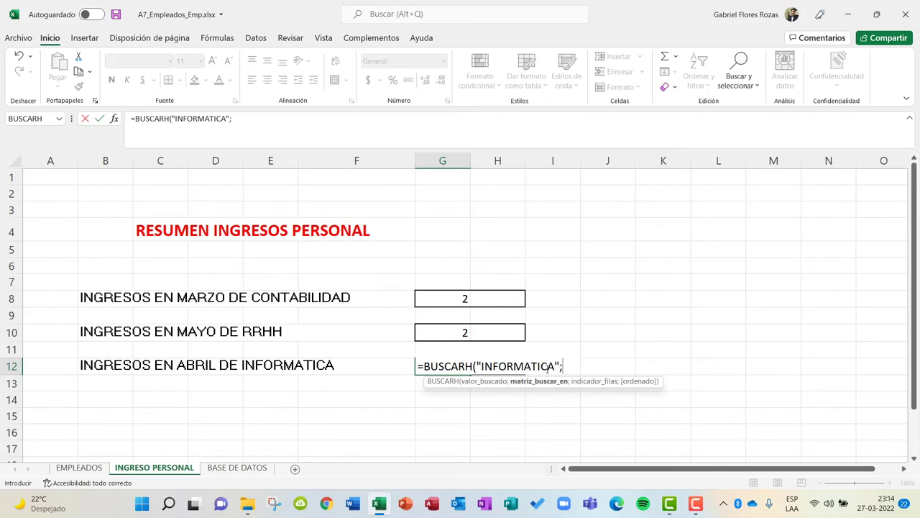
Step: Remove the broken sheet reference from G12's formula and dismiss the resulting error messages
{"action": "left_click", "coordinate": [232, 469]}
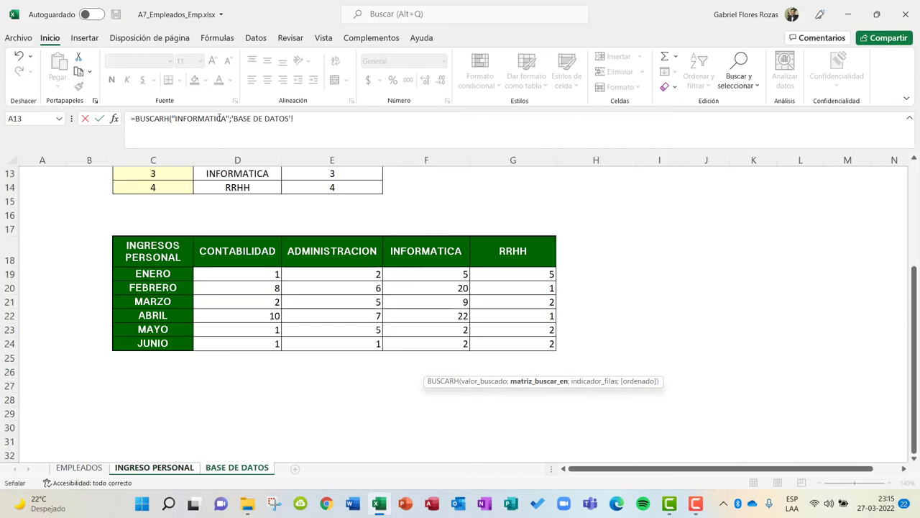
{"action": "left_click_drag", "start_coordinate": [235, 119], "coordinate": [307, 123]}
{"action": "key", "text": "BackSpace"}
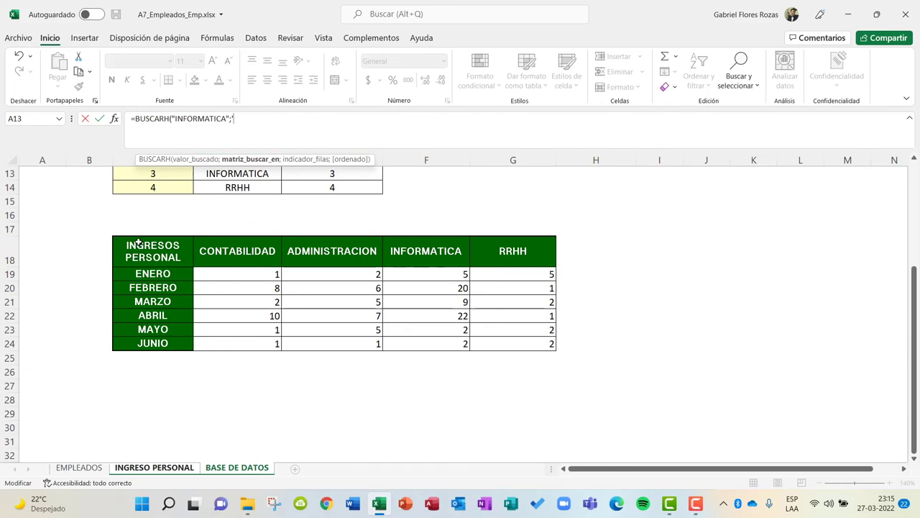
{"action": "left_click_drag", "start_coordinate": [130, 240], "coordinate": [381, 350]}
{"action": "left_click", "coordinate": [475, 299]}
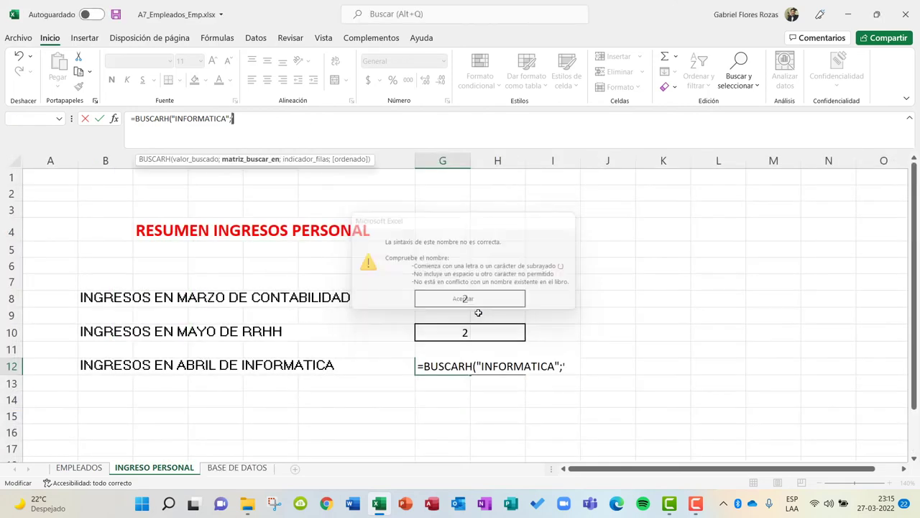
{"action": "left_click", "coordinate": [577, 365]}
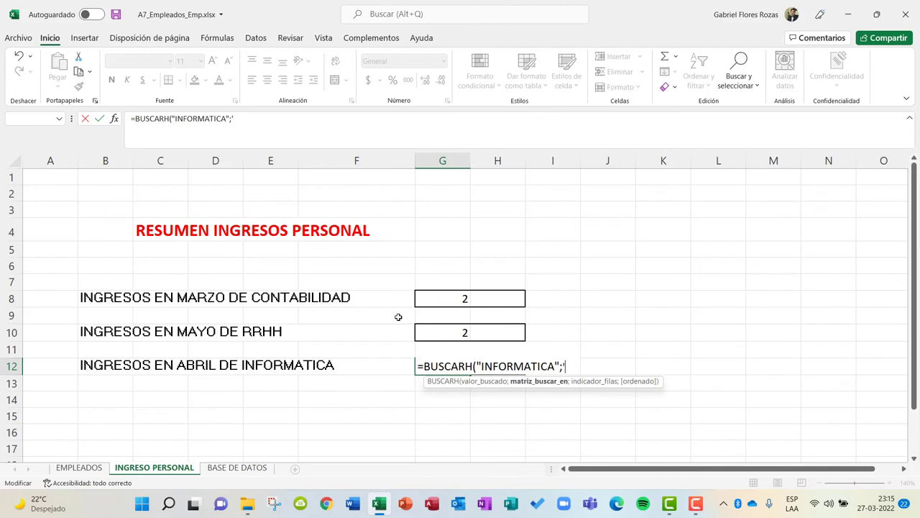
{"action": "key", "text": "BackSpace"}
{"action": "key", "text": "Return"}
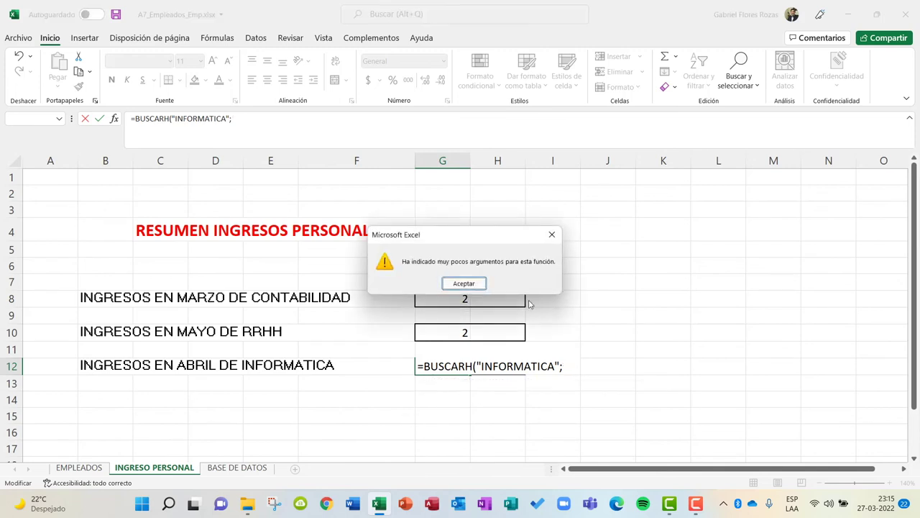
{"action": "left_click", "coordinate": [475, 285]}
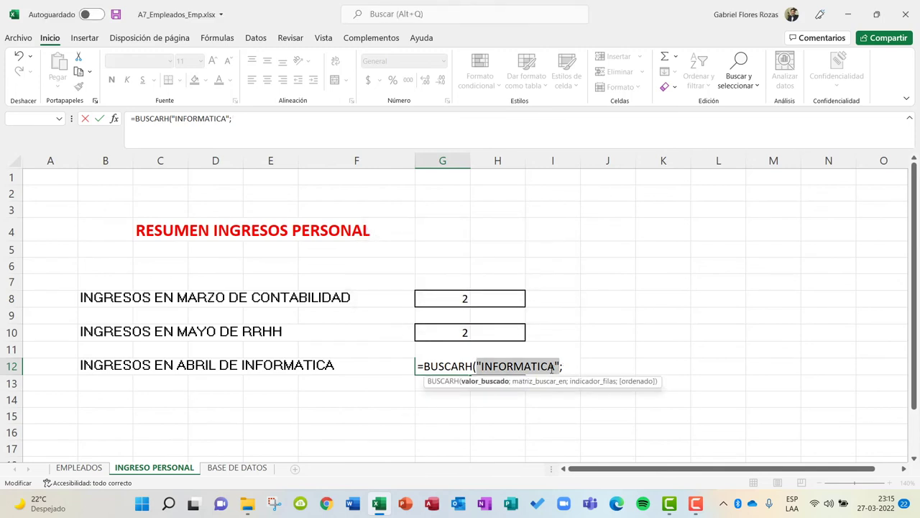
Step: Complete G12 as =BUSCARH("INFORMATICA";'BASE DE DATOS'!C18:G24;5;0), returning 22
{"action": "left_click", "coordinate": [234, 468]}
{"action": "left_click_drag", "start_coordinate": [140, 244], "coordinate": [493, 350]}
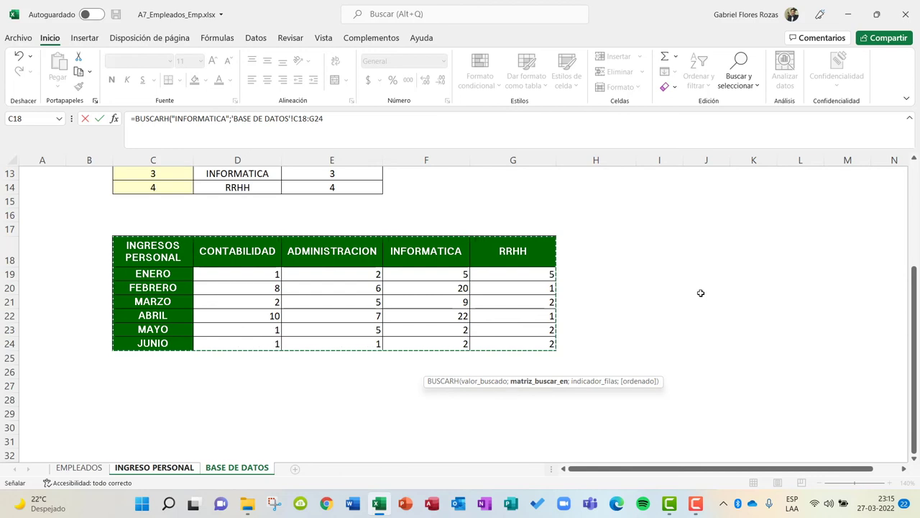
{"action": "type", "text": ";"}
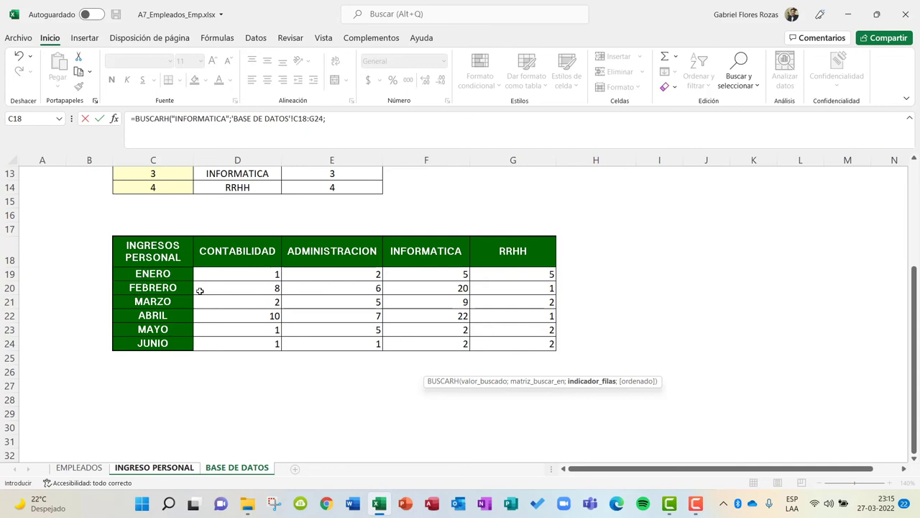
{"action": "left_click", "coordinate": [342, 122]}
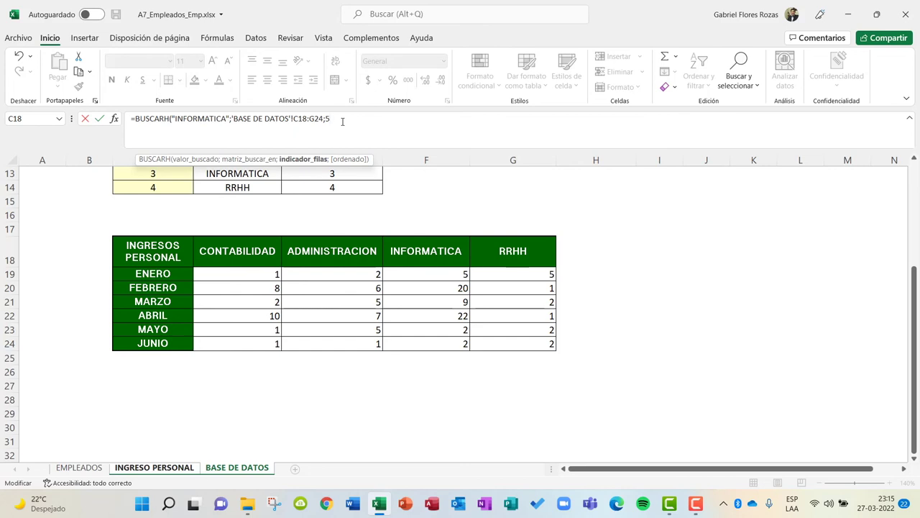
{"action": "type", "text": ";0)"}
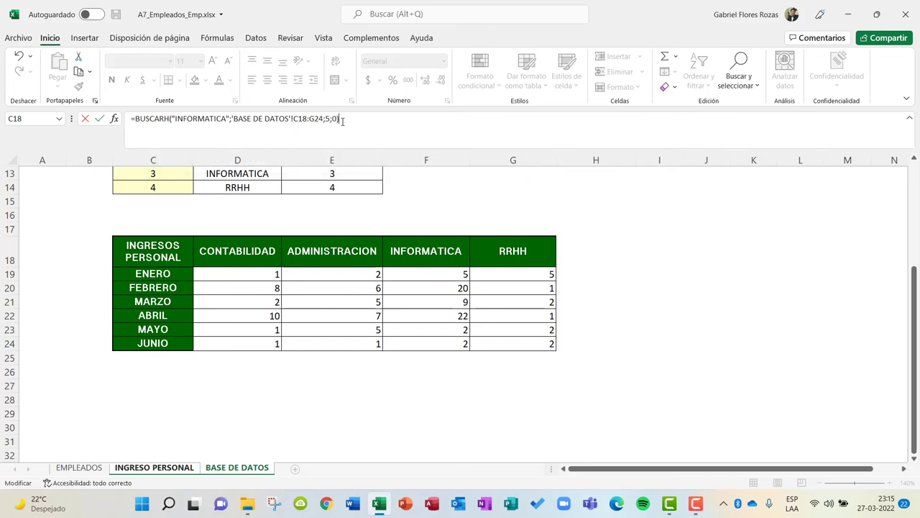
{"action": "key", "text": "Return"}
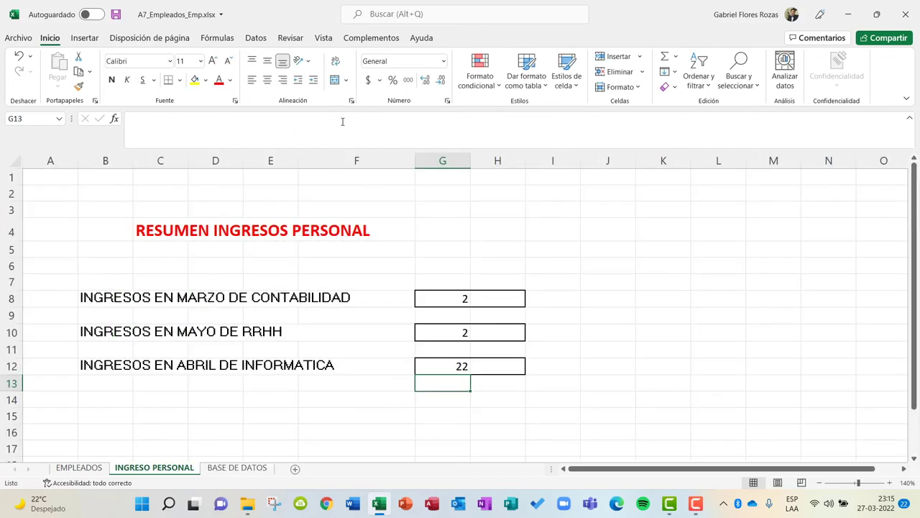
{"action": "left_click", "coordinate": [422, 361]}
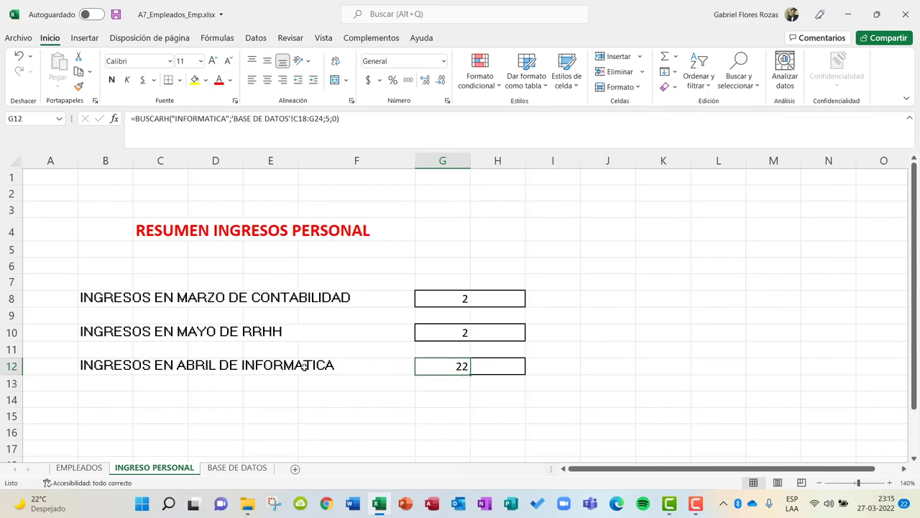
{"action": "left_click", "coordinate": [226, 468]}
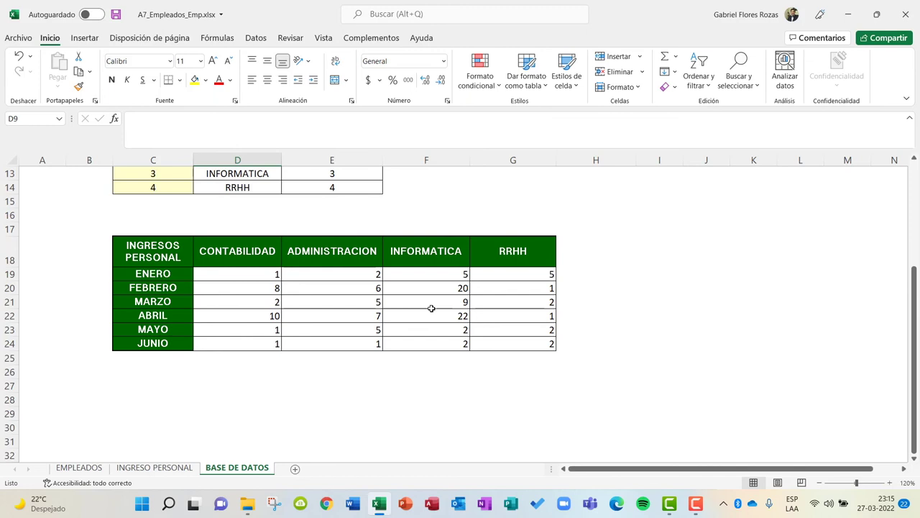
Step: Change G12's lookup value to accented INFORMÁTICA, which yields #N/D
{"action": "left_click", "coordinate": [149, 468]}
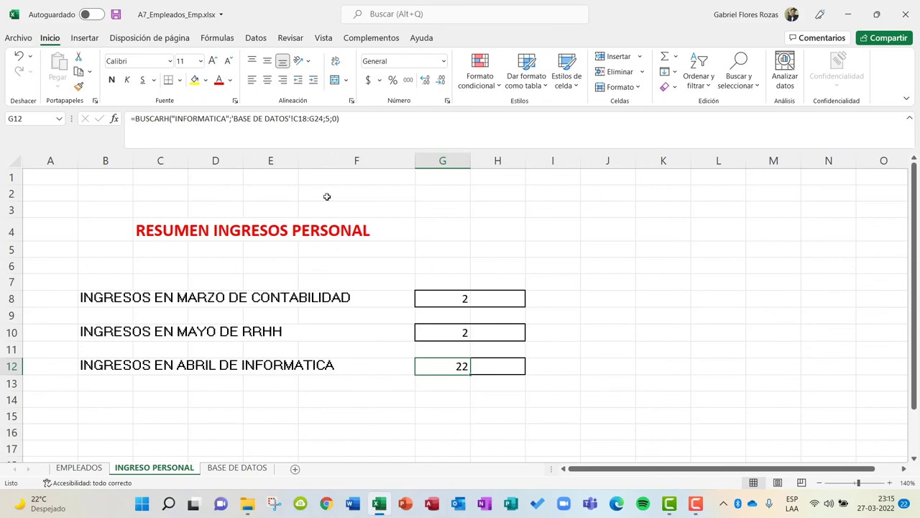
{"action": "left_click", "coordinate": [208, 117]}
{"action": "key", "text": "BackSpace"}
{"action": "type", "text": "Á"}
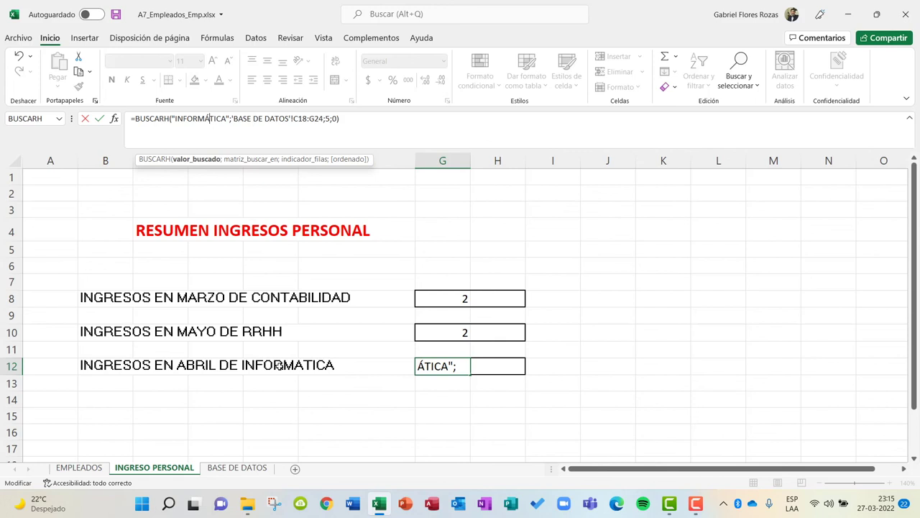
{"action": "key", "text": "Return"}
{"action": "left_click", "coordinate": [238, 467]}
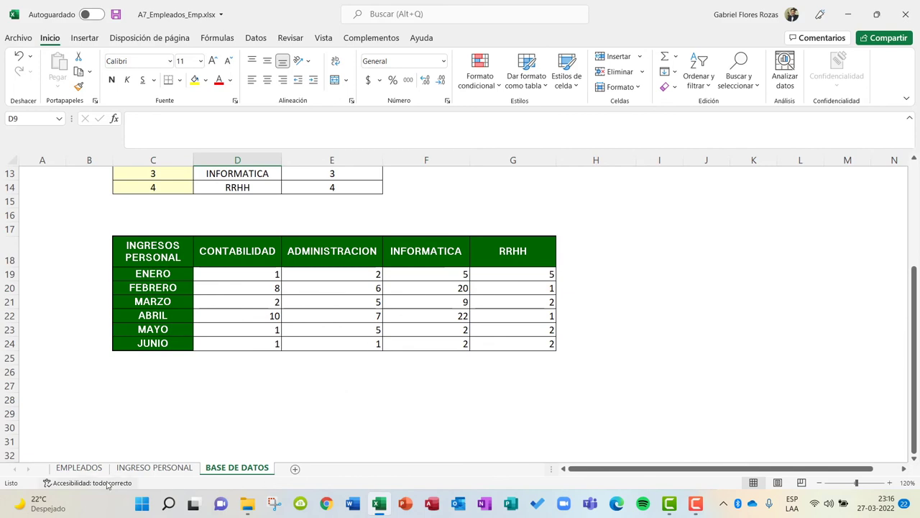
{"action": "left_click", "coordinate": [146, 469]}
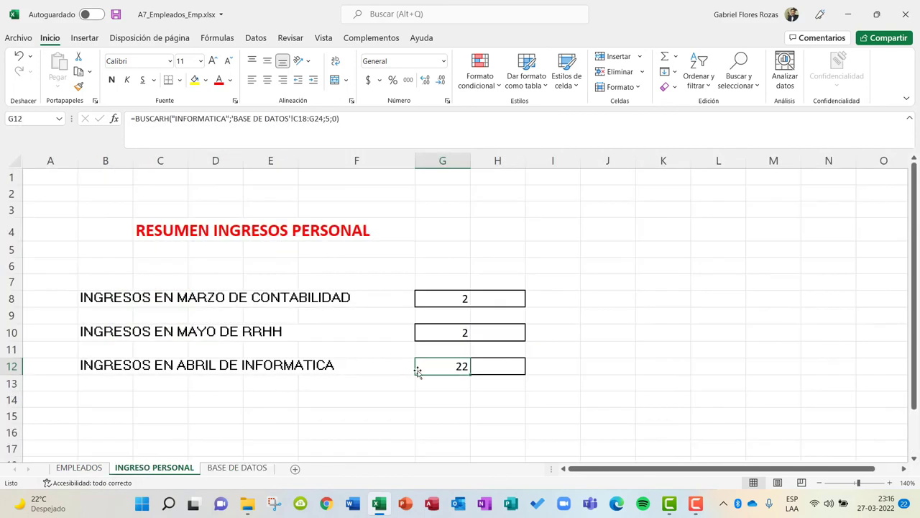
{"action": "left_click", "coordinate": [205, 119]}
{"action": "key", "text": "BackSpace"}
{"action": "type", "text": "Á"}
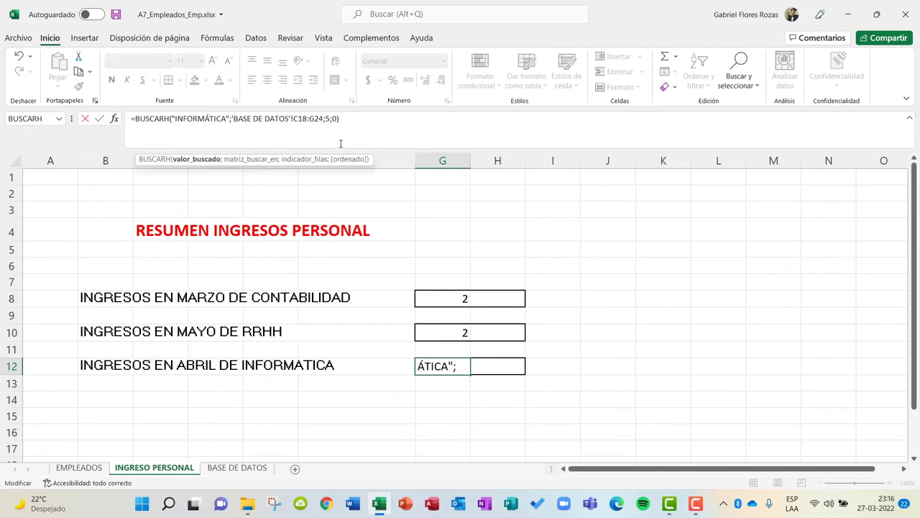
{"action": "key", "text": "Return"}
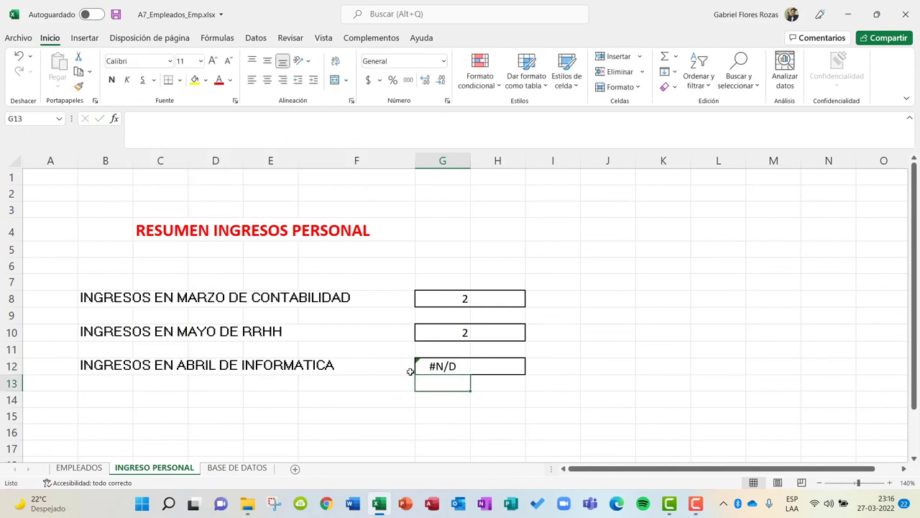
Step: Revert G12's lookup value to unaccented INFORMATICA so it shows 22 again
{"action": "left_click", "coordinate": [454, 366]}
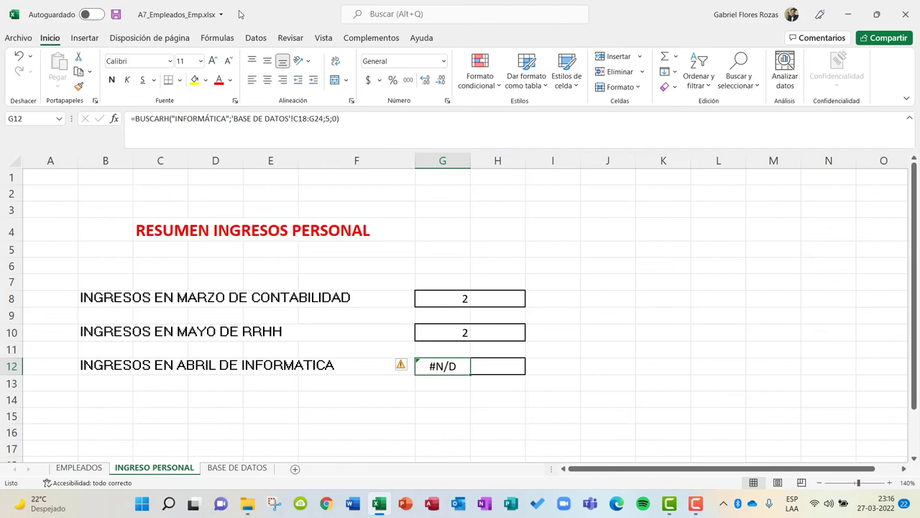
{"action": "left_click", "coordinate": [232, 119]}
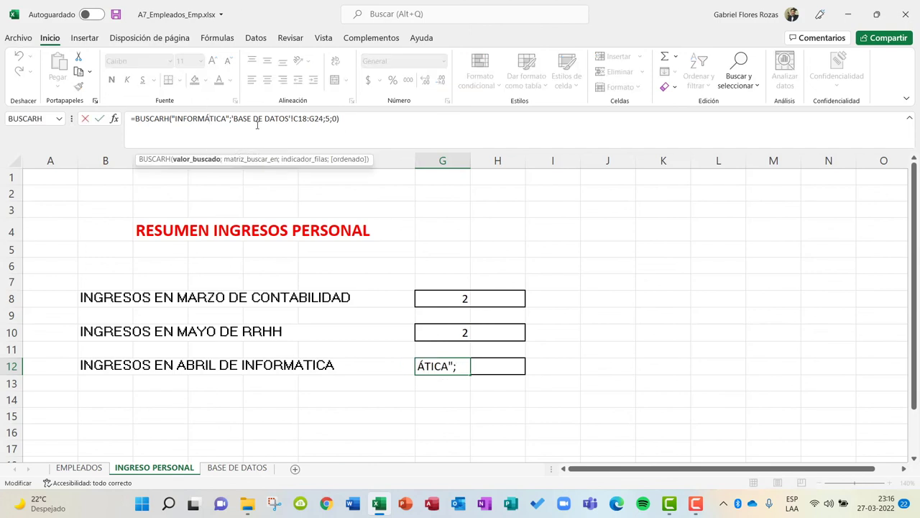
{"action": "key", "text": "BackSpace"}
{"action": "type", "text": "A"}
{"action": "key", "text": "Return"}
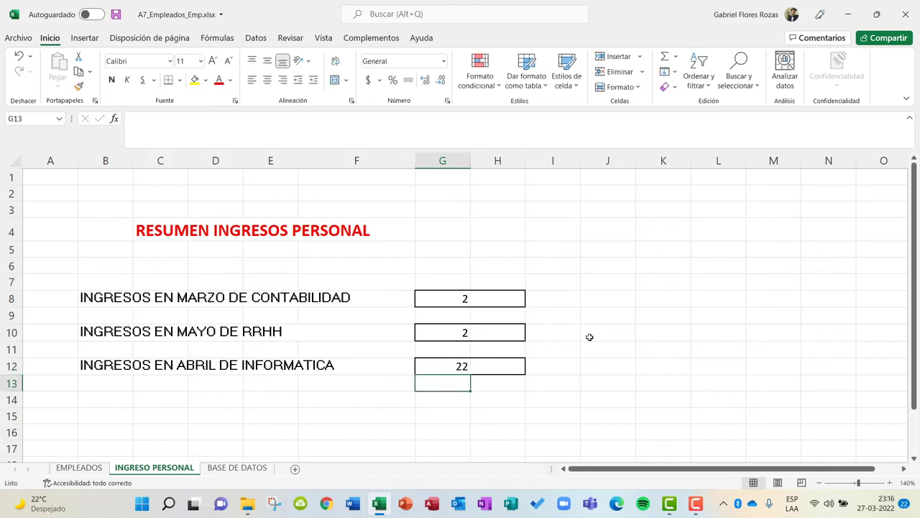
{"action": "left_click", "coordinate": [693, 361]}
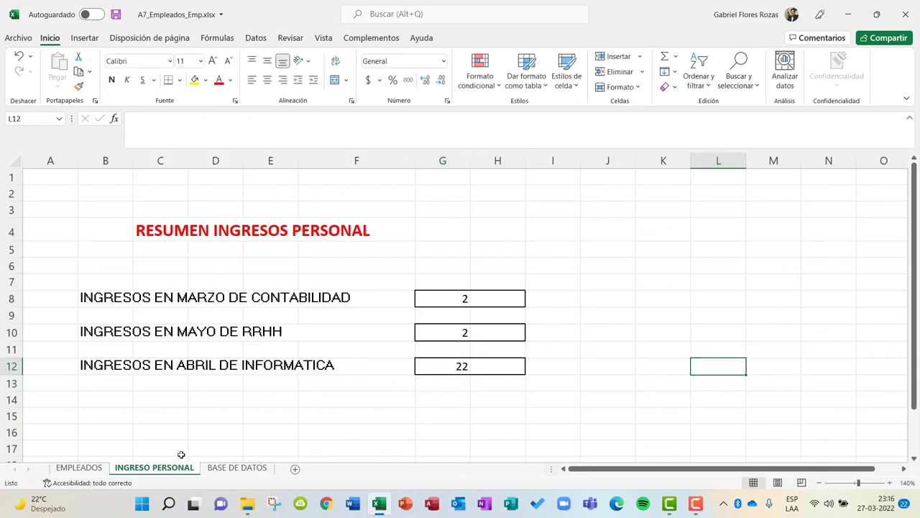
Step: Look through the EMPLEADOS, INGRESO PERSONAL and BASE DE DATOS sheets, ending at the top of BASE DE DATOS
{"action": "left_click", "coordinate": [75, 472]}
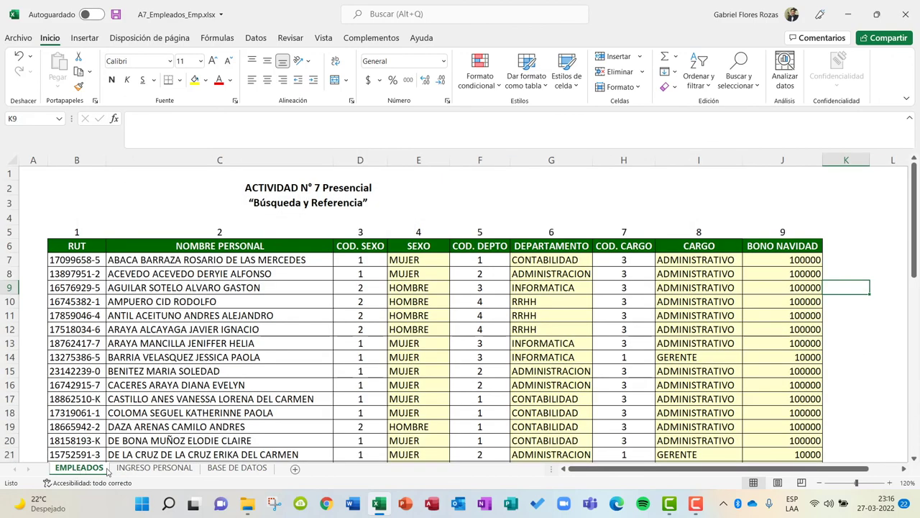
{"action": "left_click", "coordinate": [143, 471]}
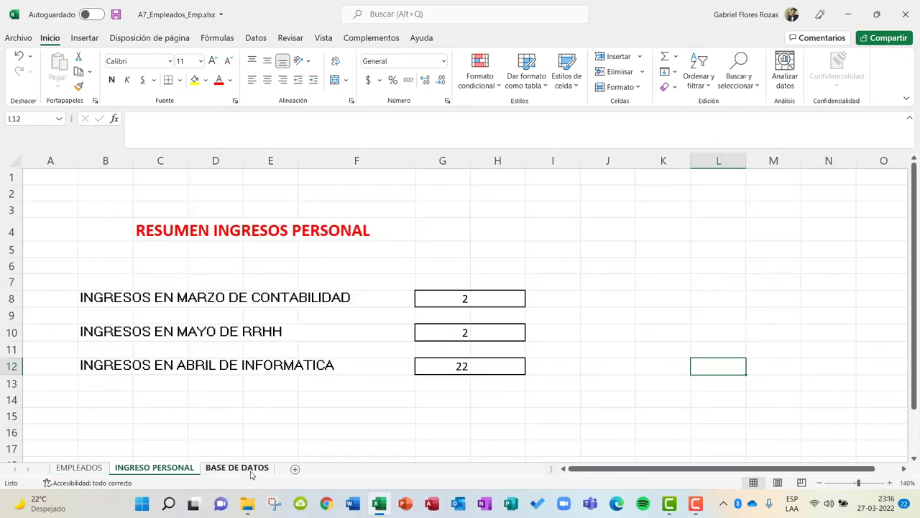
{"action": "left_click", "coordinate": [253, 471]}
{"action": "scroll", "coordinate": [301, 314], "scroll_direction": "up", "scroll_amount": 4}
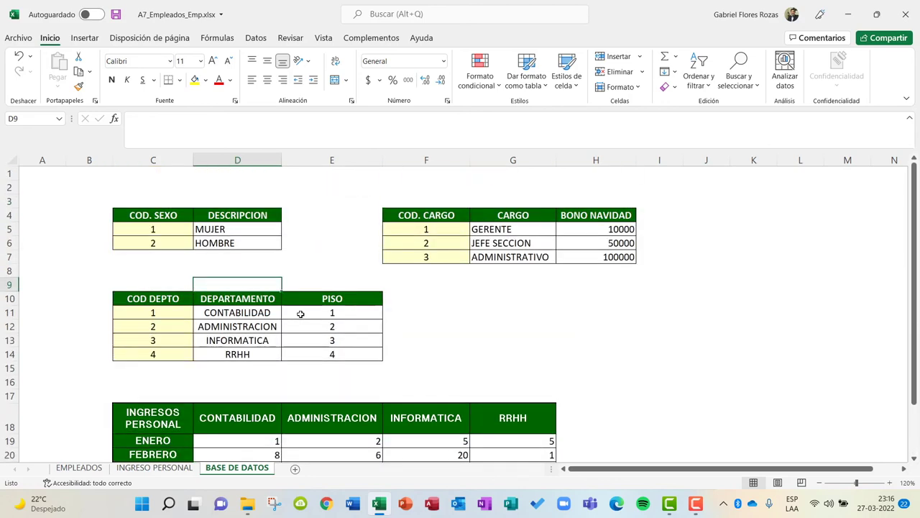
{"action": "scroll", "coordinate": [301, 314], "scroll_direction": "down", "scroll_amount": 6}
{"action": "scroll", "coordinate": [301, 314], "scroll_direction": "up", "scroll_amount": 6}
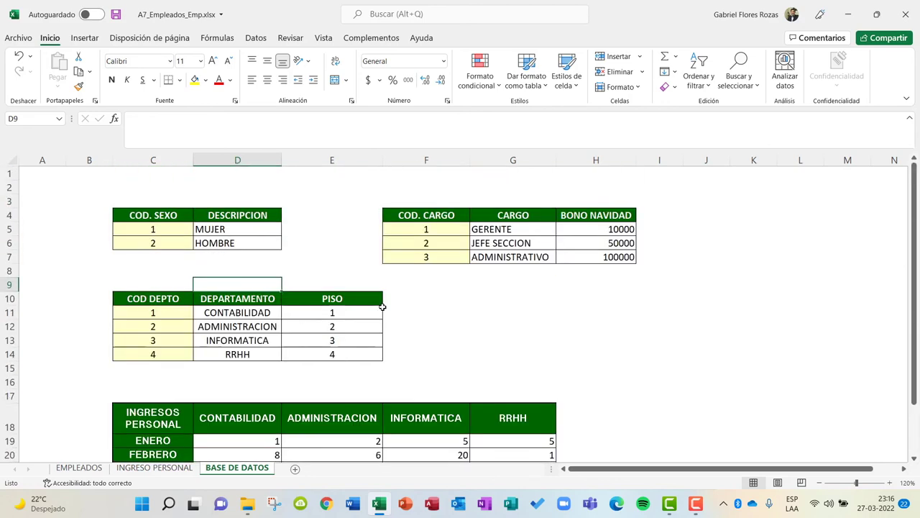